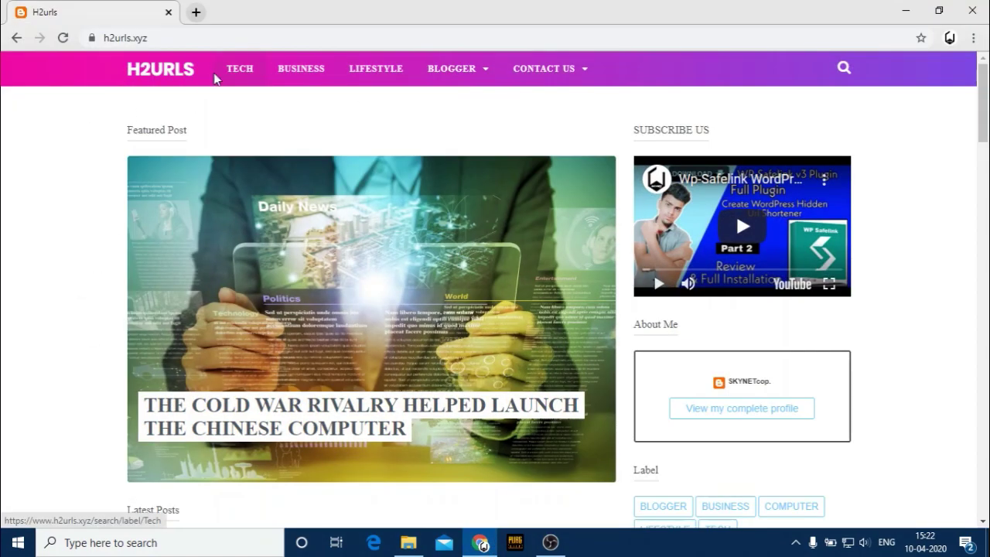
Step: Look through the H2urls blog's home page, including the featured post, latest posts and popular posts
scroll(320, 263, "down", 15)
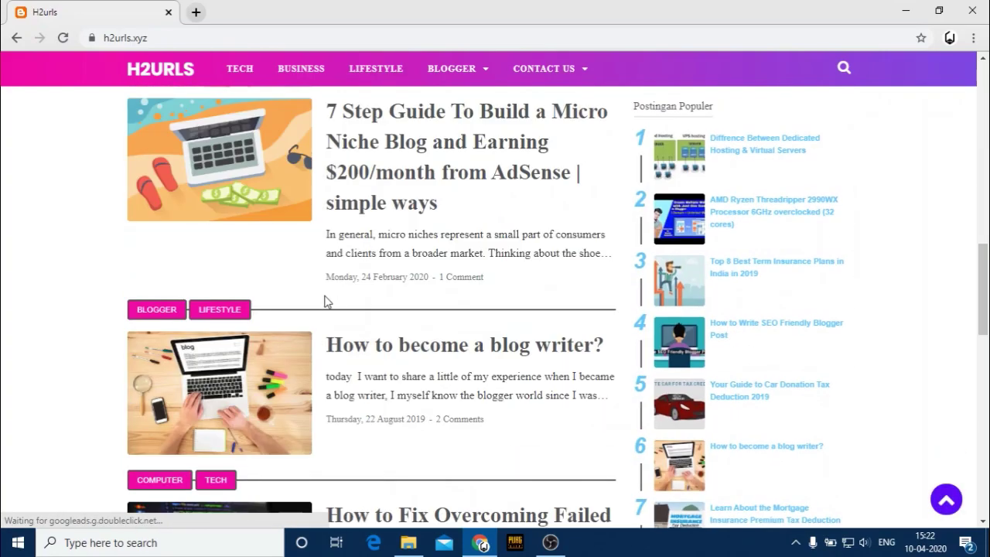
scroll(325, 302, "down", 10)
scroll(327, 354, "up", 6)
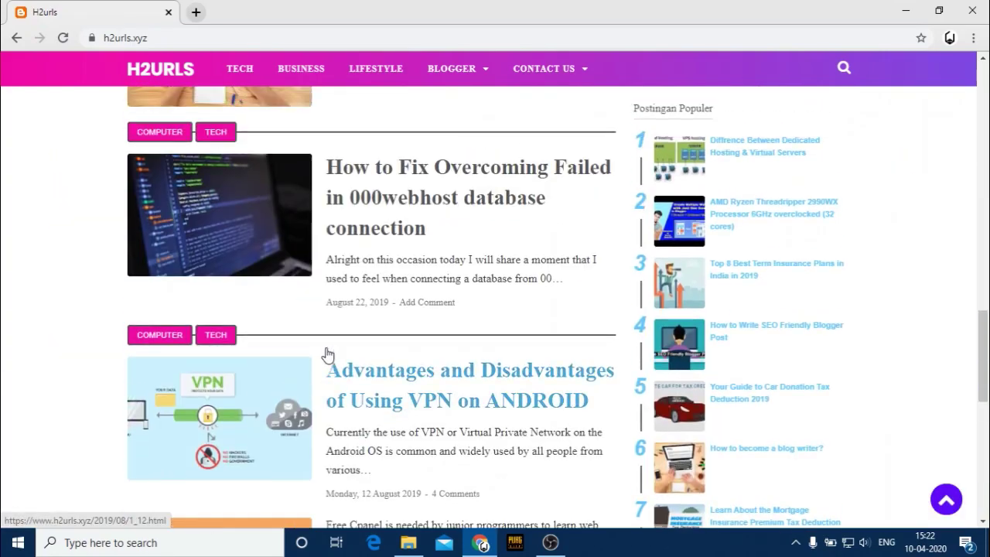
scroll(326, 354, "up", 15)
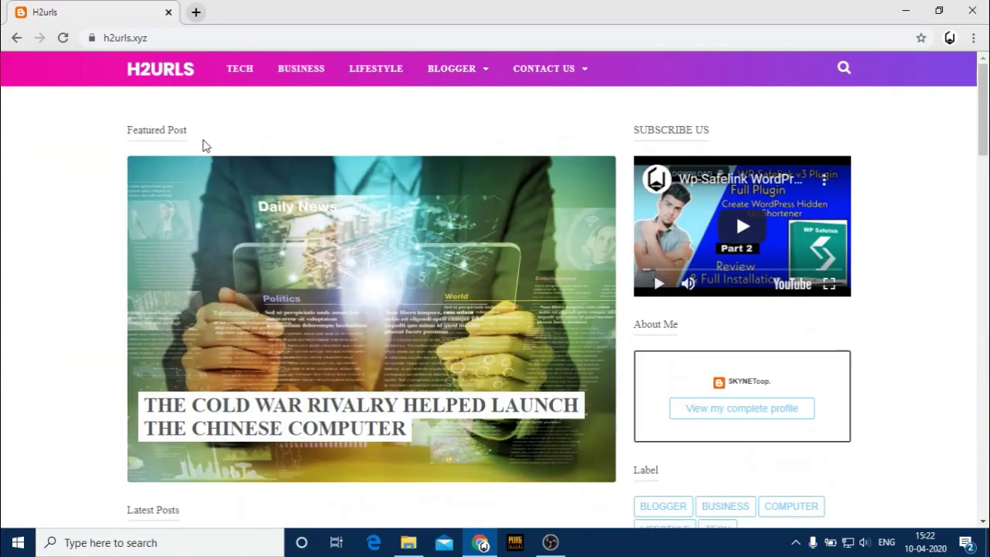
scroll(286, 193, "down", 20)
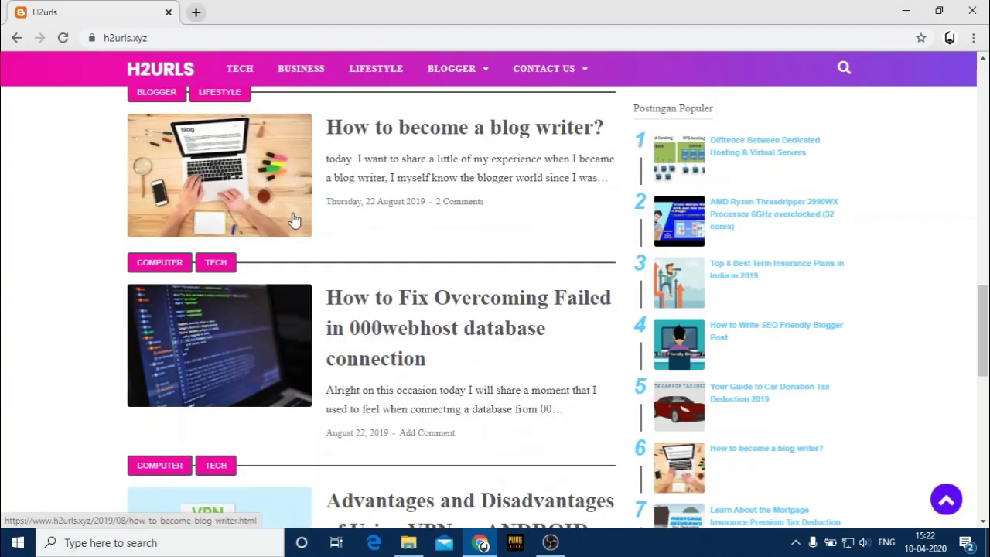
scroll(284, 280, "up", 20)
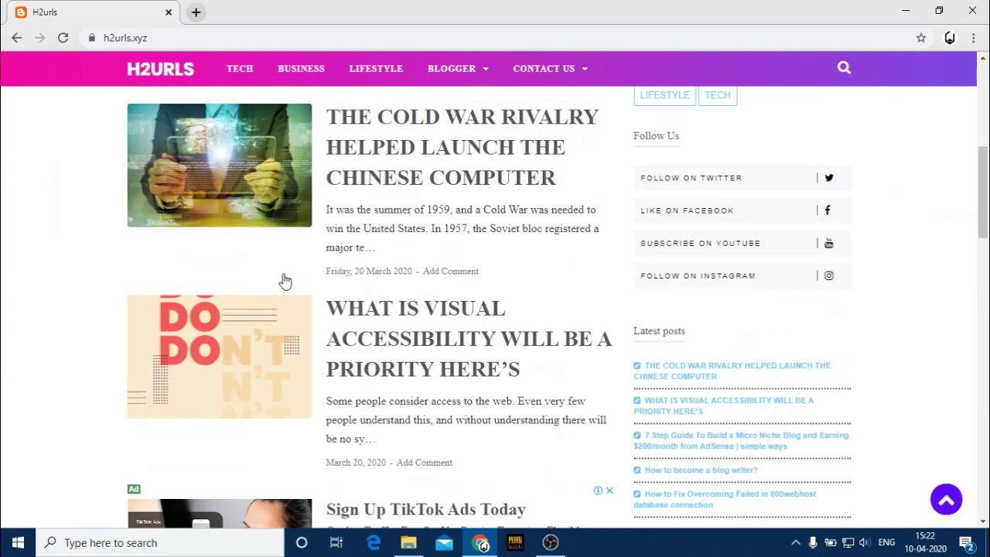
scroll(285, 281, "down", 3)
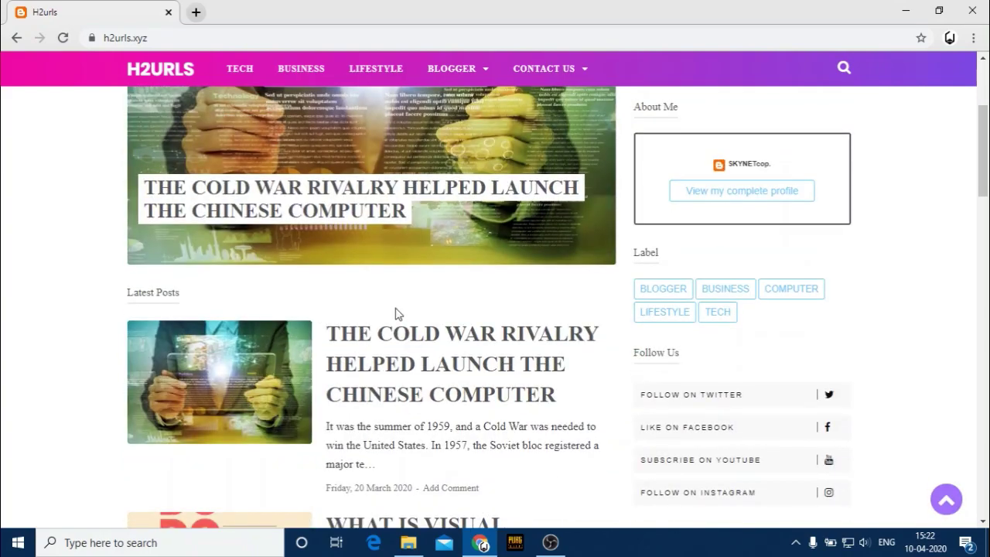
scroll(175, 240, "up", 3)
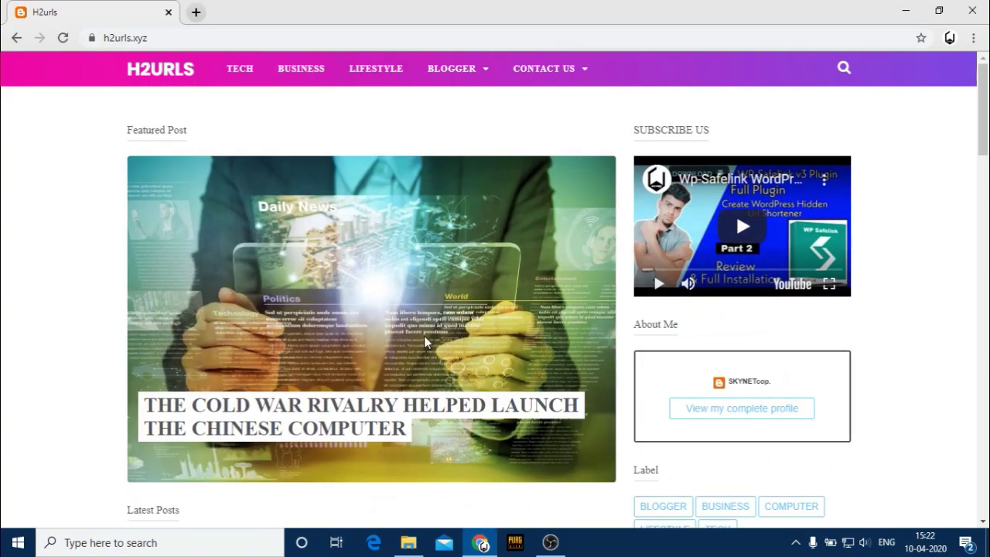
scroll(424, 337, "down", 6)
scroll(422, 371, "up", 4)
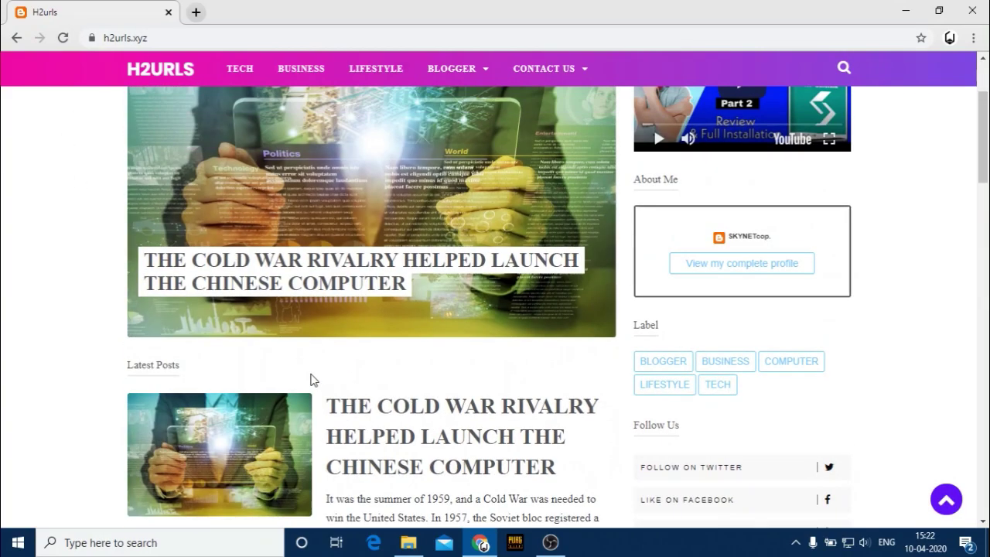
Step: View the featured article "The Cold War Rivalry Helped Launch the Chinese Computer" down to its comments and return to the home page
left_click(300, 284)
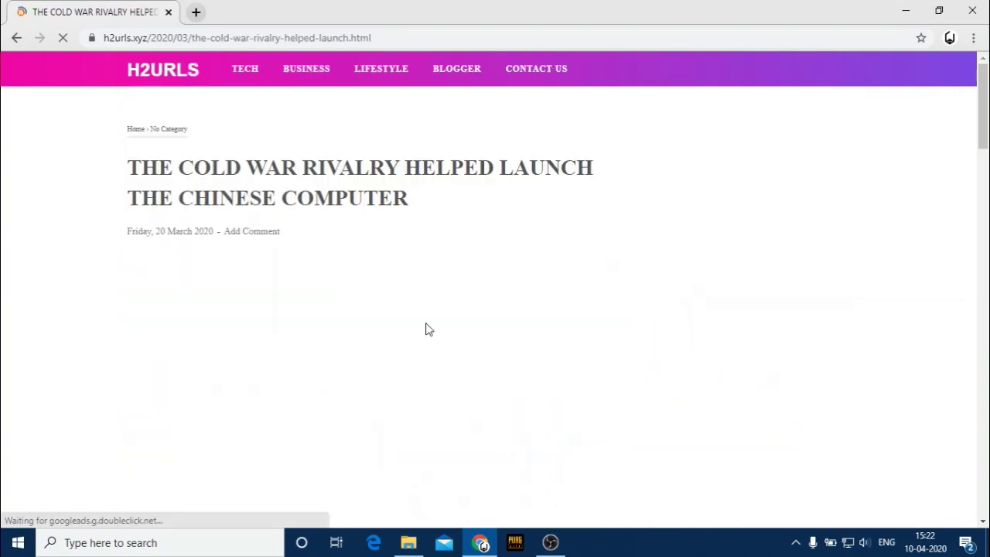
scroll(371, 320, "down", 3)
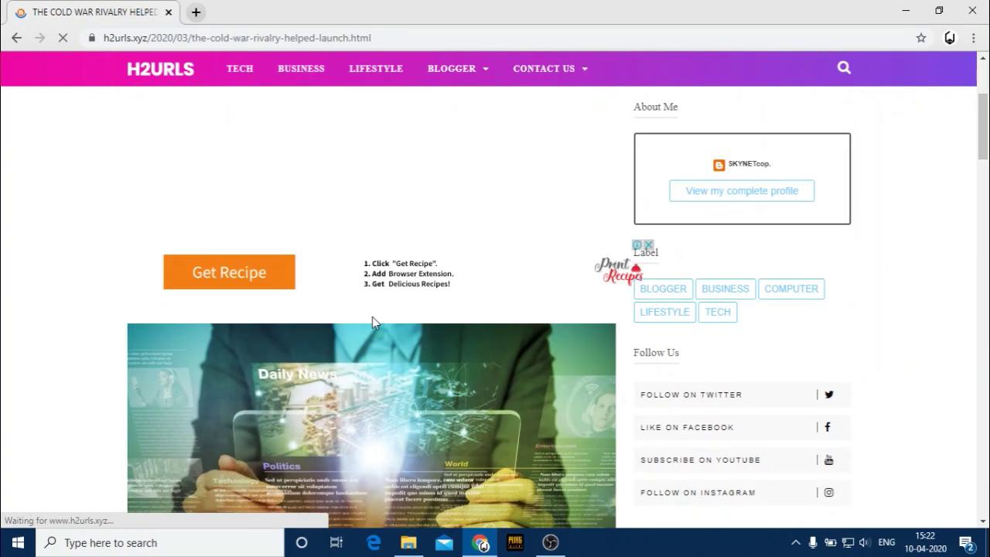
scroll(395, 364, "down", 9)
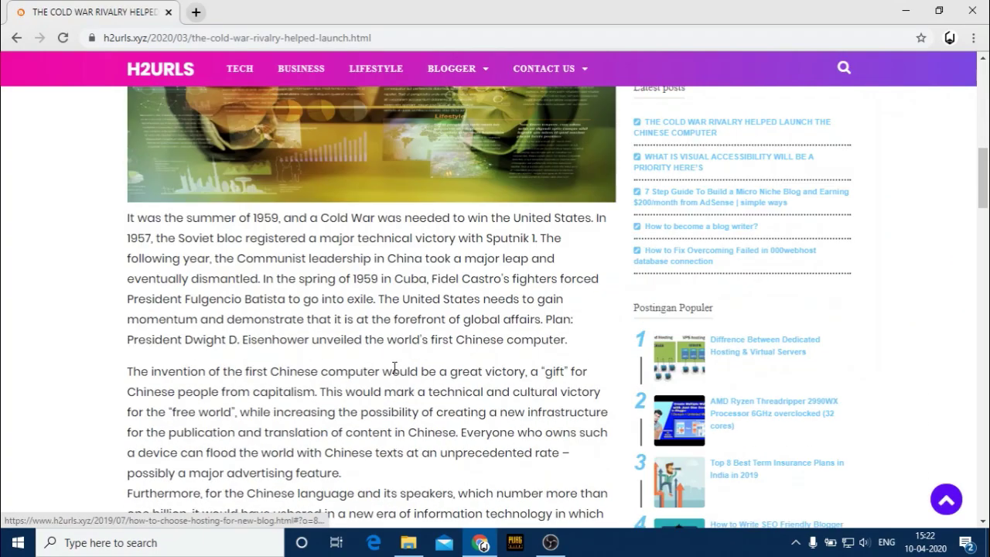
scroll(394, 369, "down", 20)
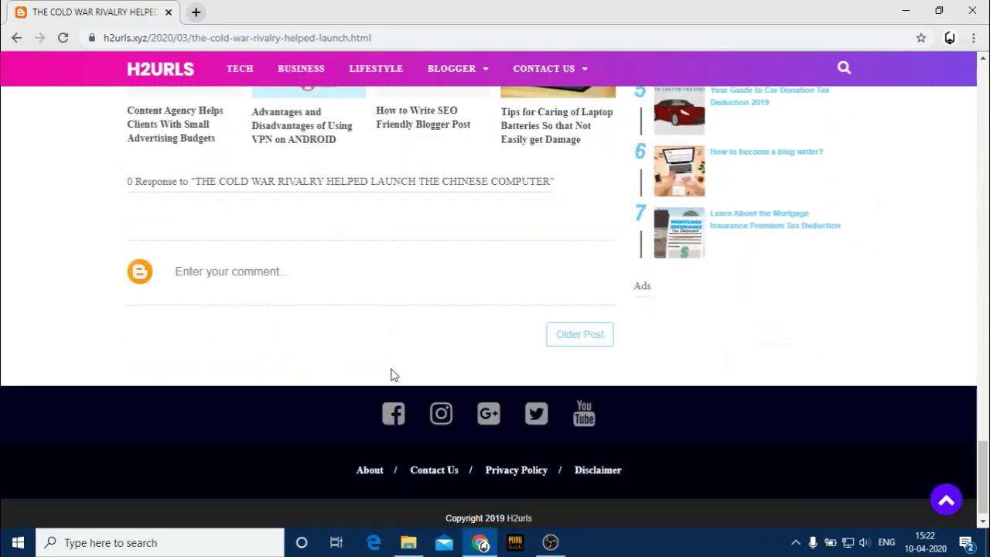
scroll(391, 375, "up", 15)
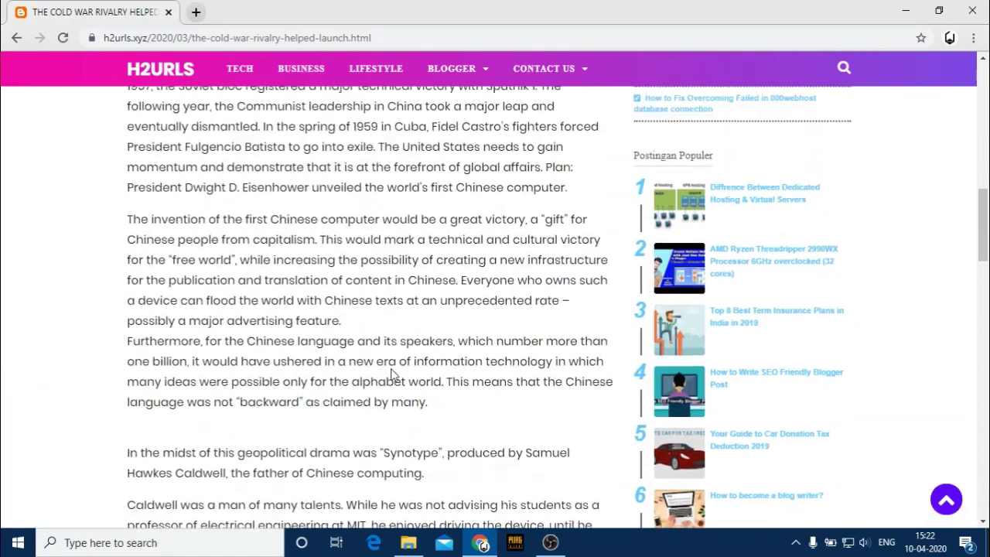
scroll(390, 371, "up", 10)
left_click(16, 37)
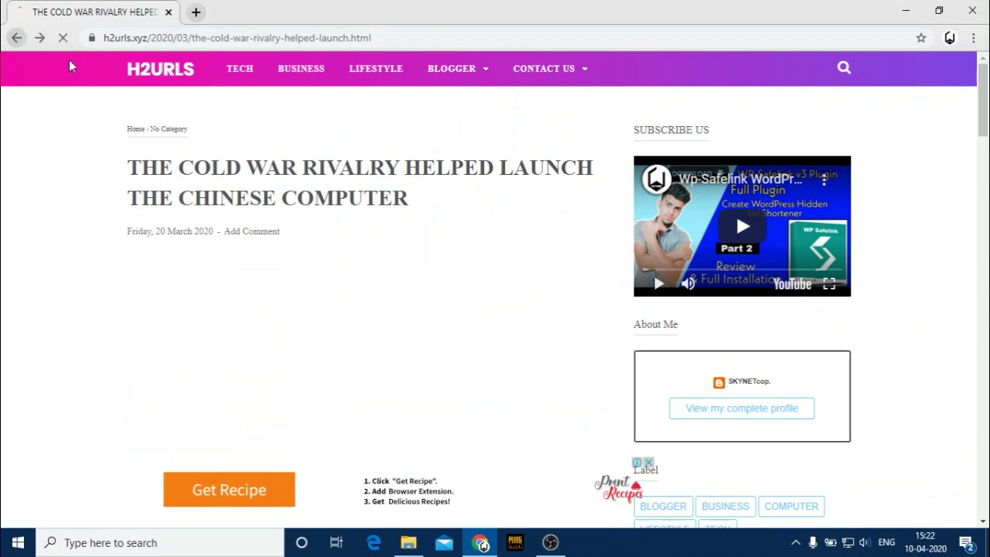
Step: Open the post "7 Step Guide To Build a Micro Niche Blog" and look through its content and comments
scroll(356, 340, "down", 6)
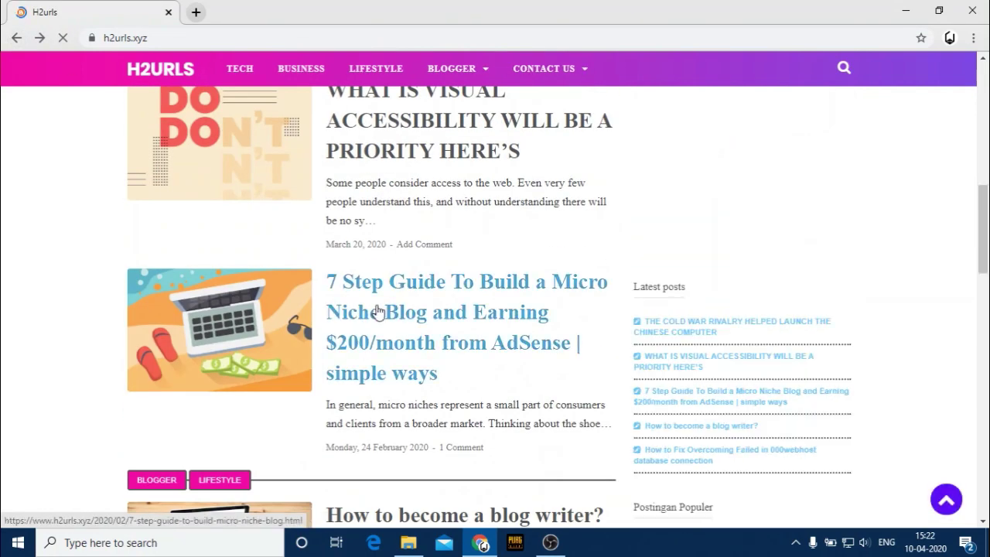
left_click(418, 311)
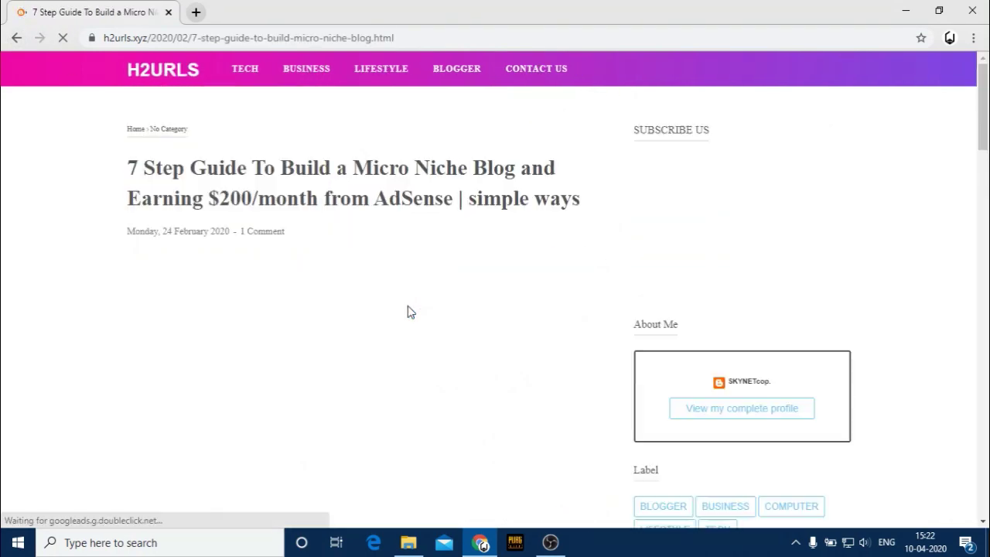
scroll(407, 313, "down", 1)
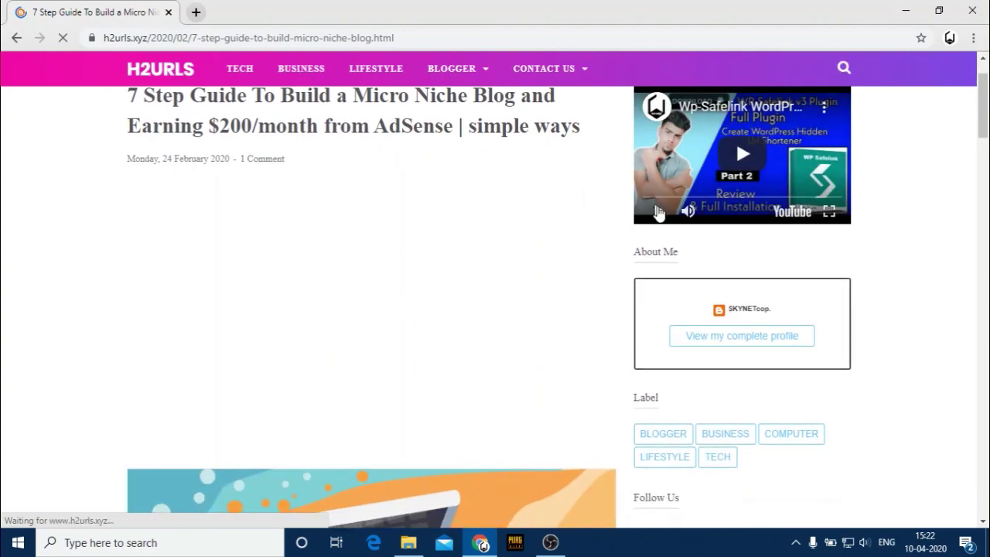
scroll(379, 301, "down", 15)
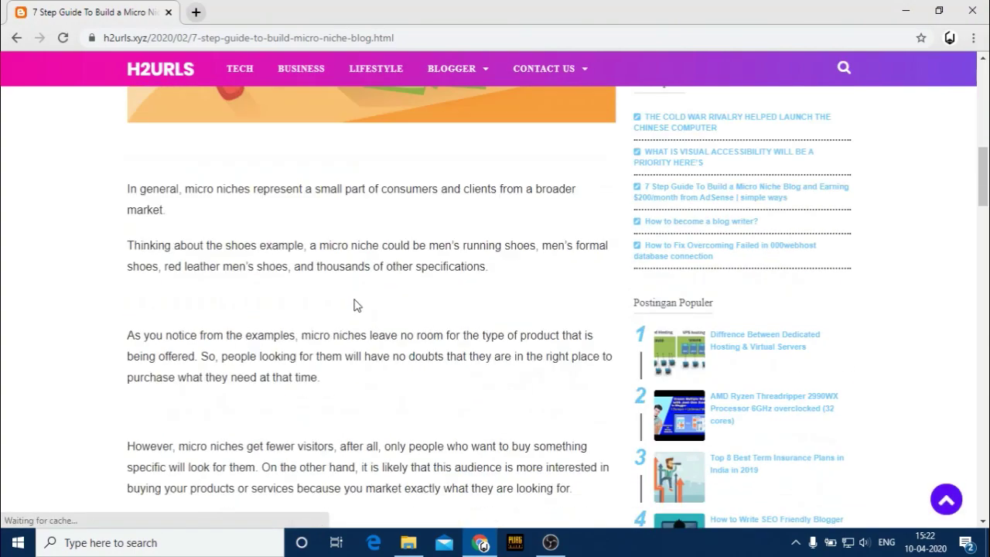
scroll(356, 301, "up", 12)
scroll(354, 303, "up", 4)
scroll(354, 303, "down", 20)
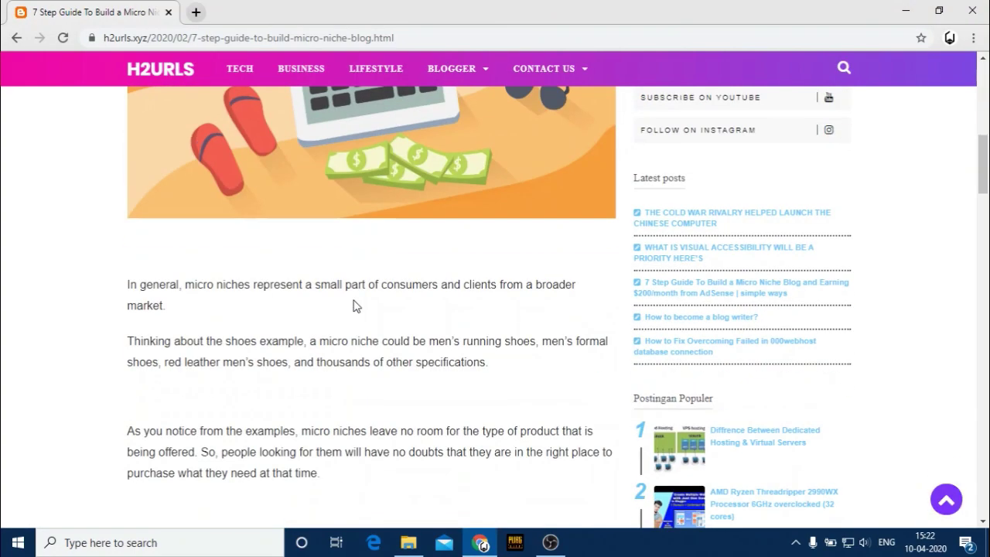
scroll(354, 307, "down", 10)
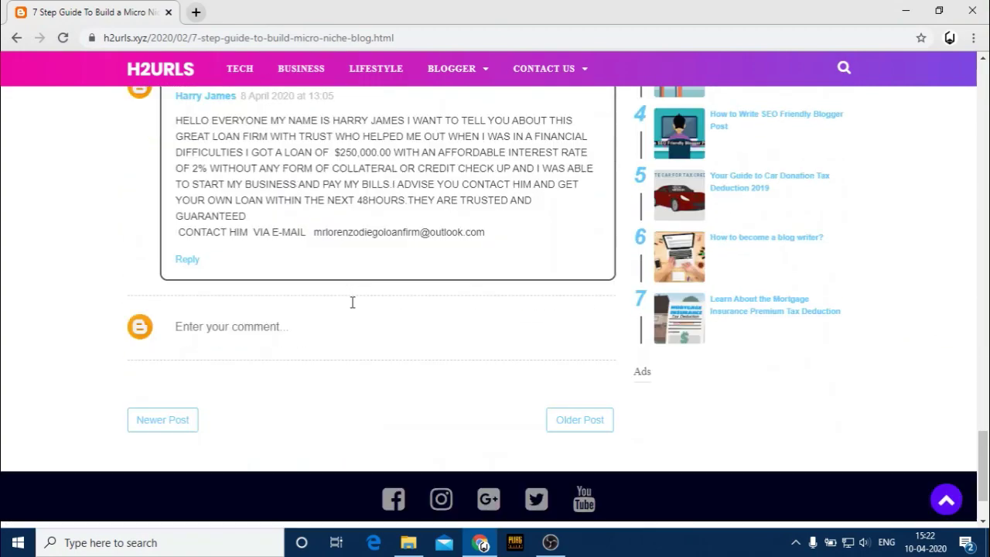
scroll(353, 309, "up", 11)
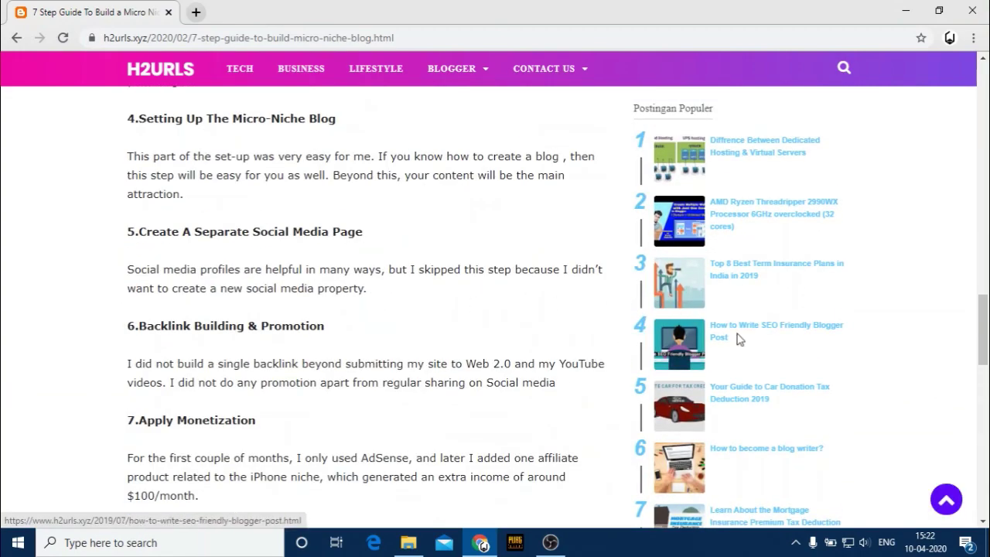
Step: Open the popular post "How to Write SEO Friendly Blogger Post" and look over its layout and ads
left_click(735, 333)
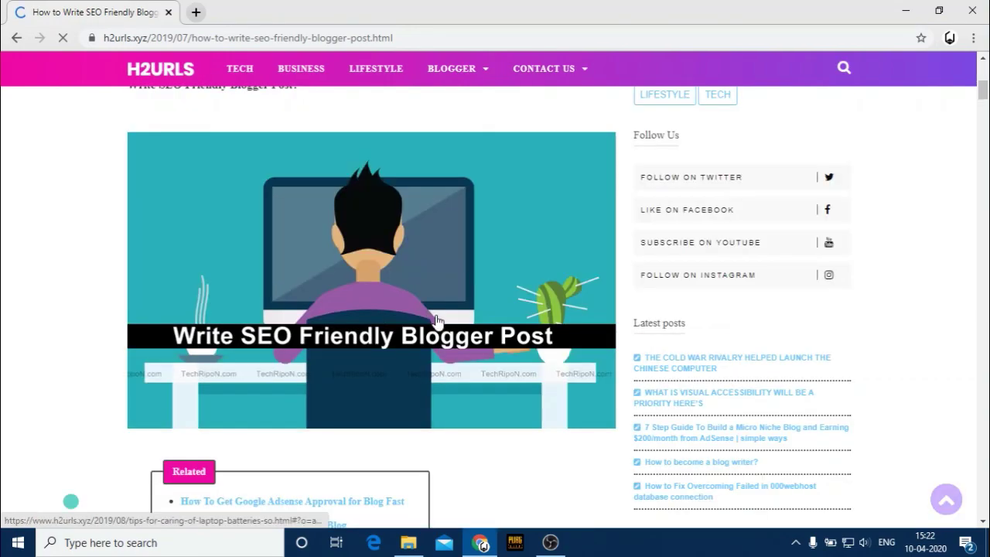
scroll(387, 363, "down", 15)
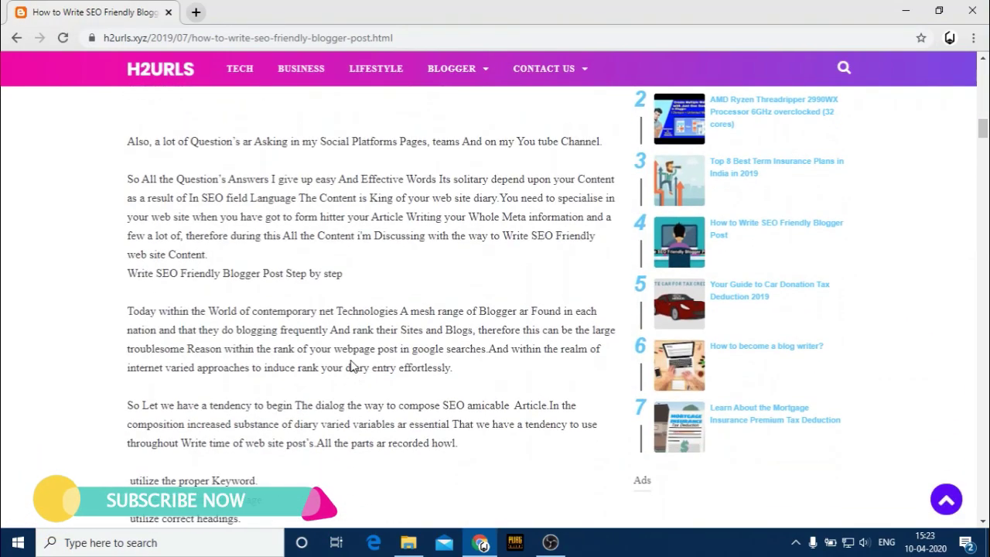
scroll(352, 365, "up", 15)
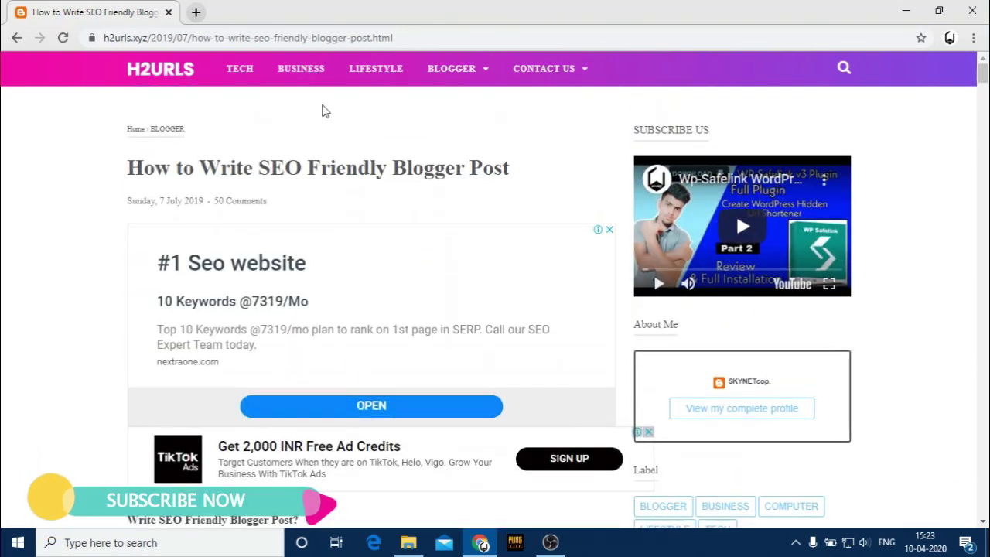
Step: Show the posts in the blog's Tech category and look over the listing
left_click(243, 72)
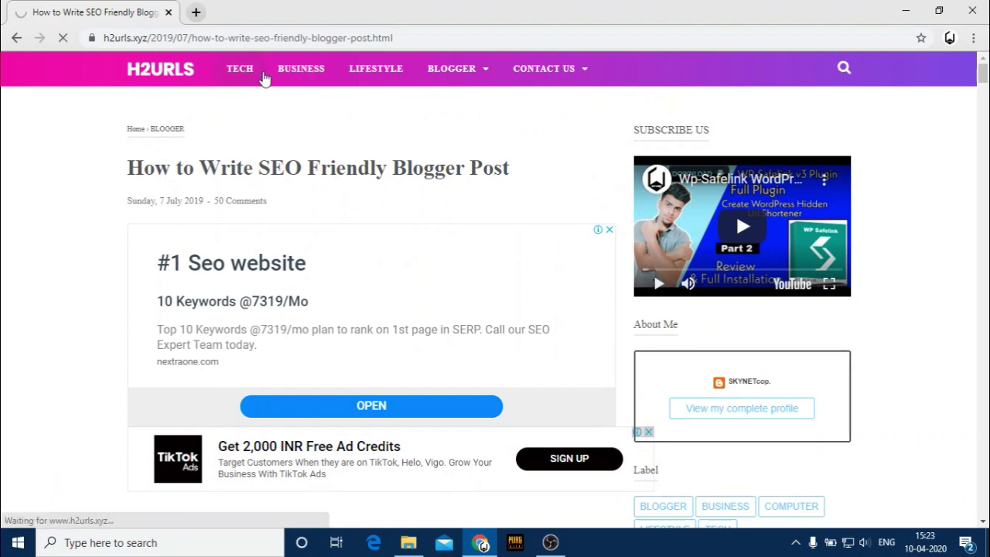
scroll(329, 248, "down", 3)
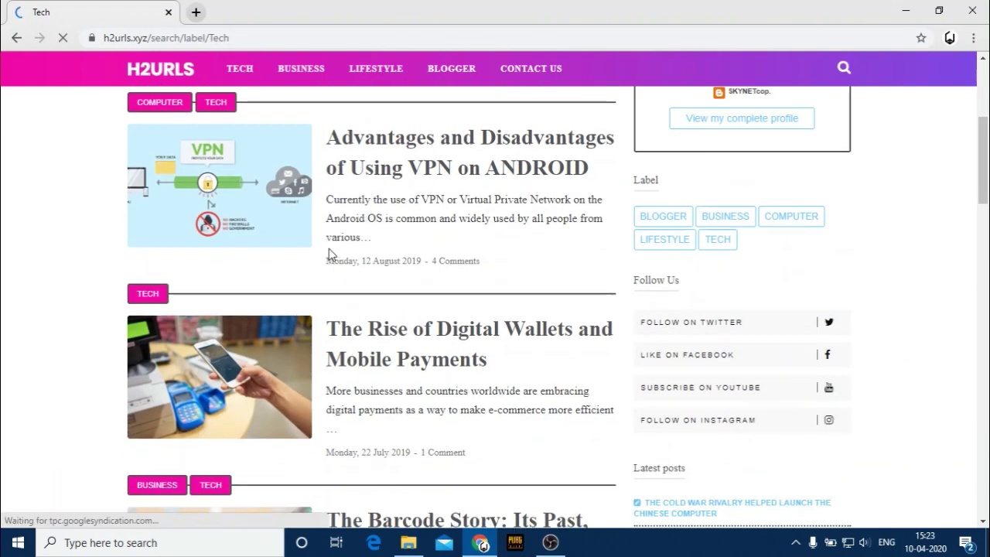
scroll(328, 248, "up", 3)
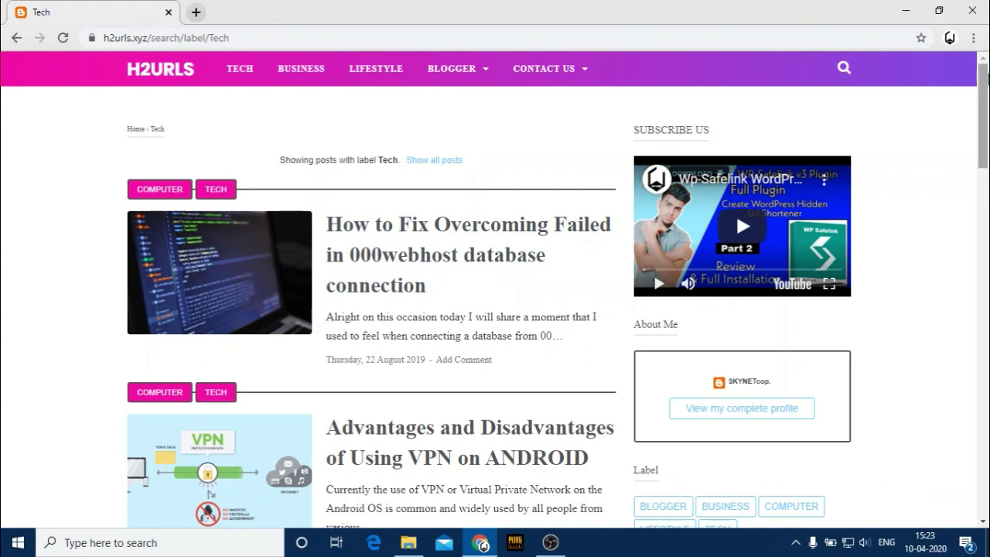
left_click_drag(987, 77, 966, 135)
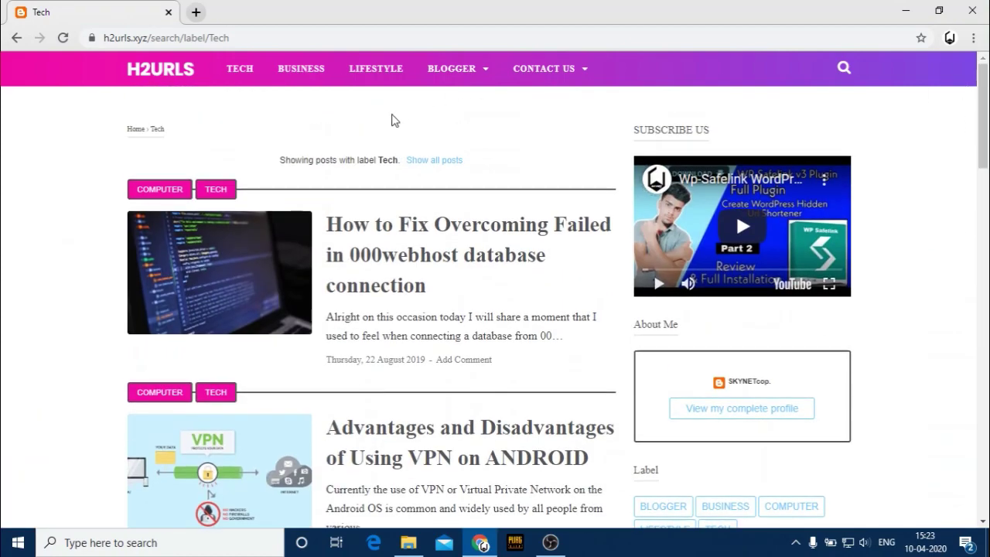
left_click_drag(984, 116, 981, 85)
mouse_move(437, 74)
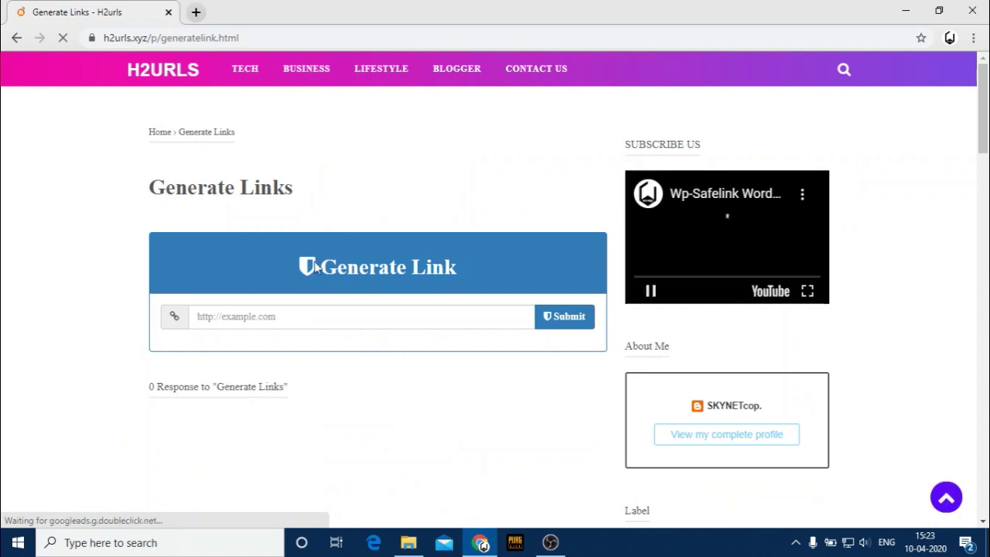
left_click(393, 317)
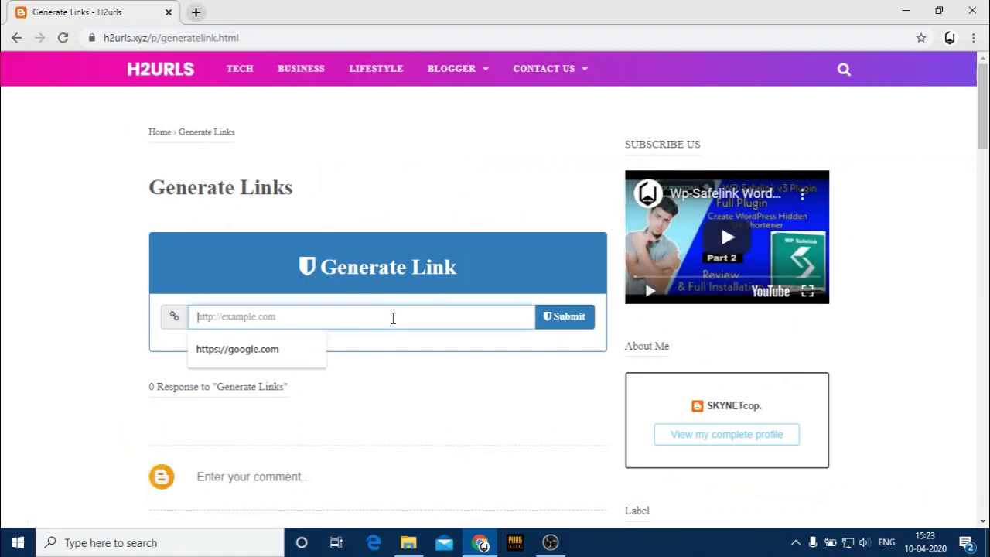
left_click(161, 260)
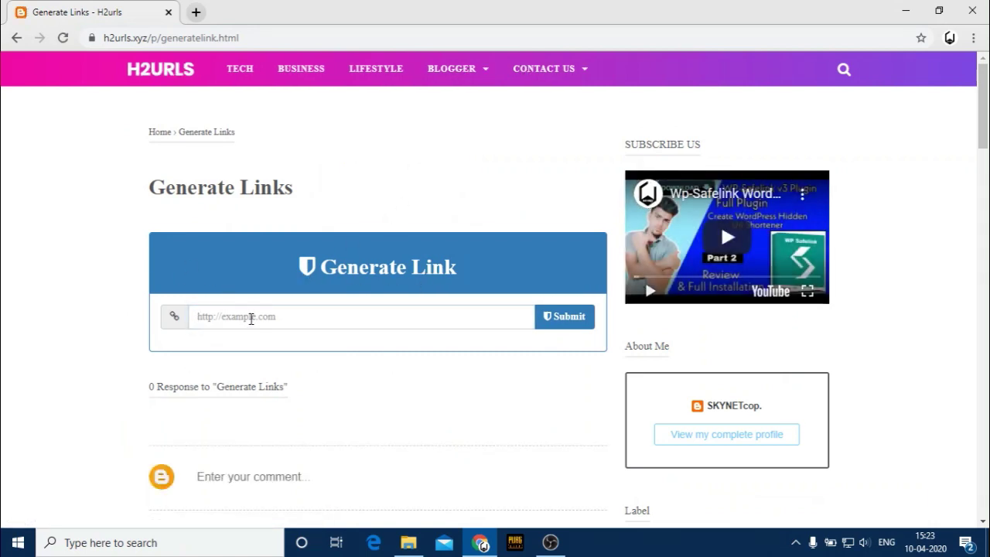
left_click(253, 316)
left_click(237, 349)
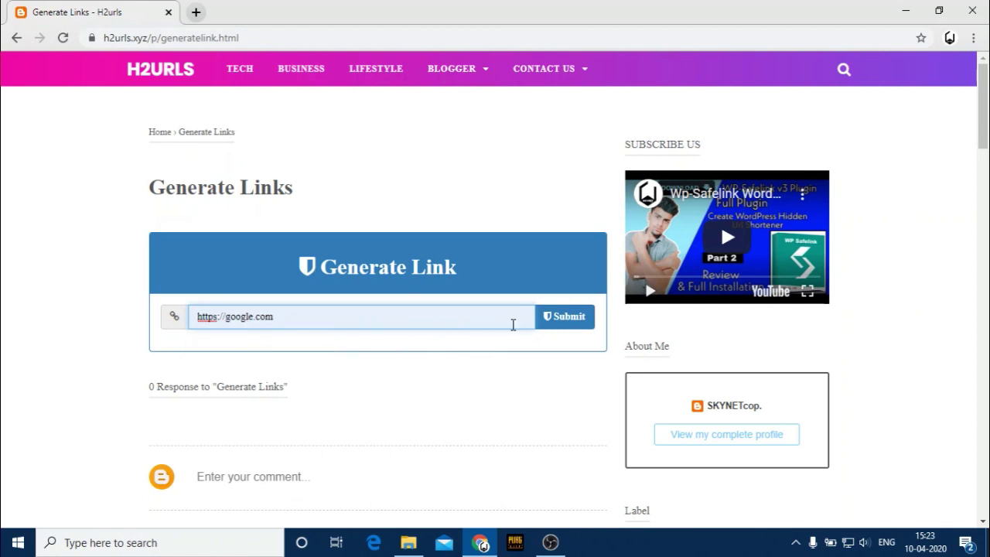
left_click(565, 324)
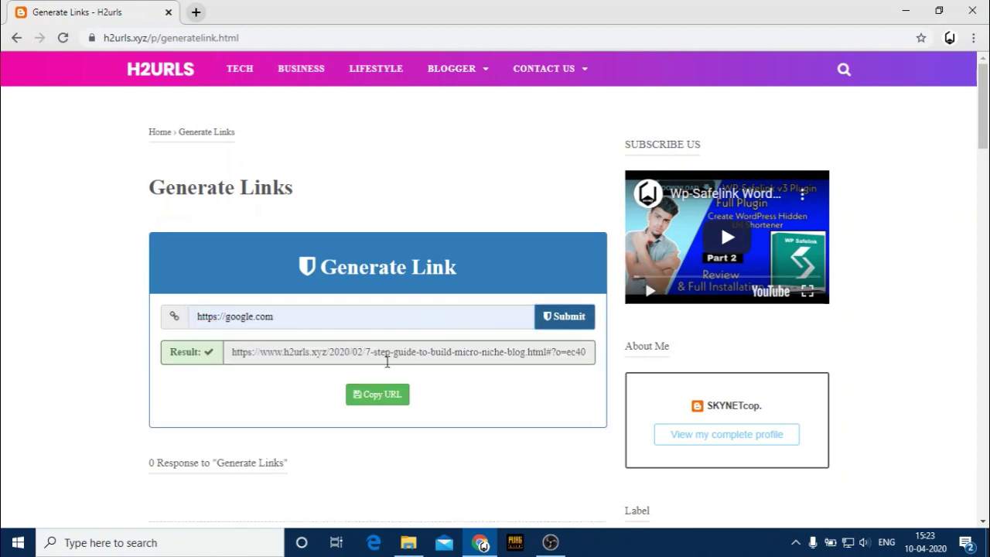
Step: Open the generated result link in a new browser tab
left_click(371, 353)
right_click(370, 352)
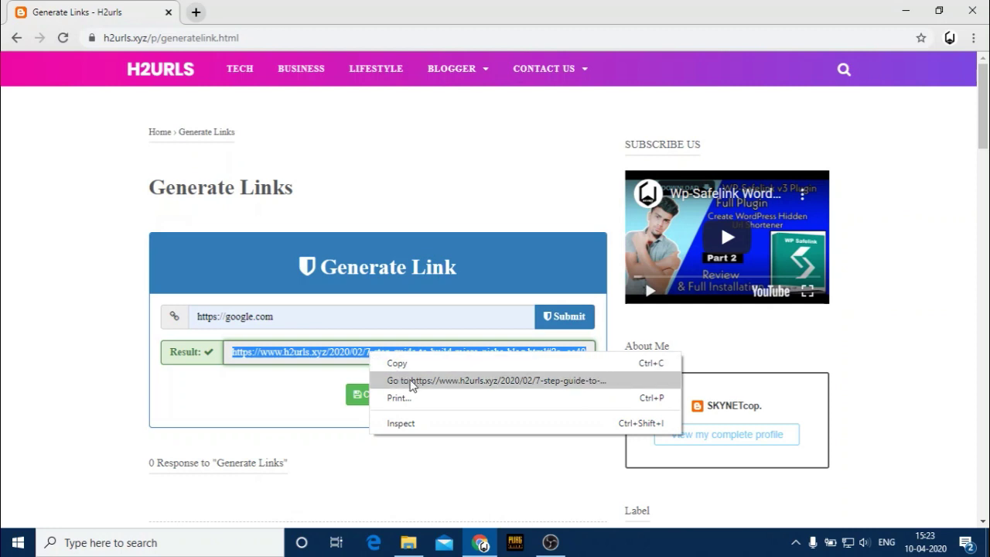
left_click(411, 382)
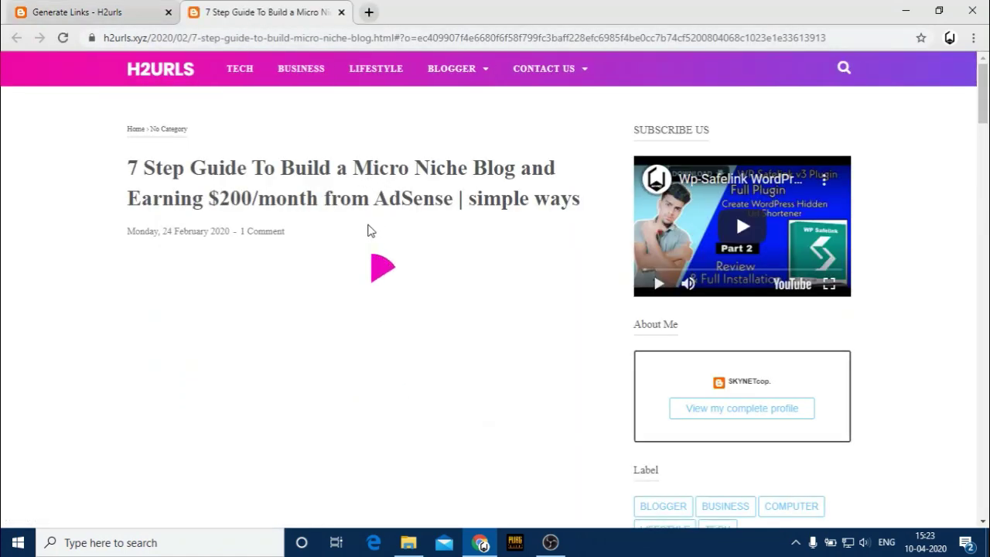
Step: Look over the opened micro niche blog post and close its tab
scroll(373, 225, "down", 5)
scroll(368, 238, "up", 5)
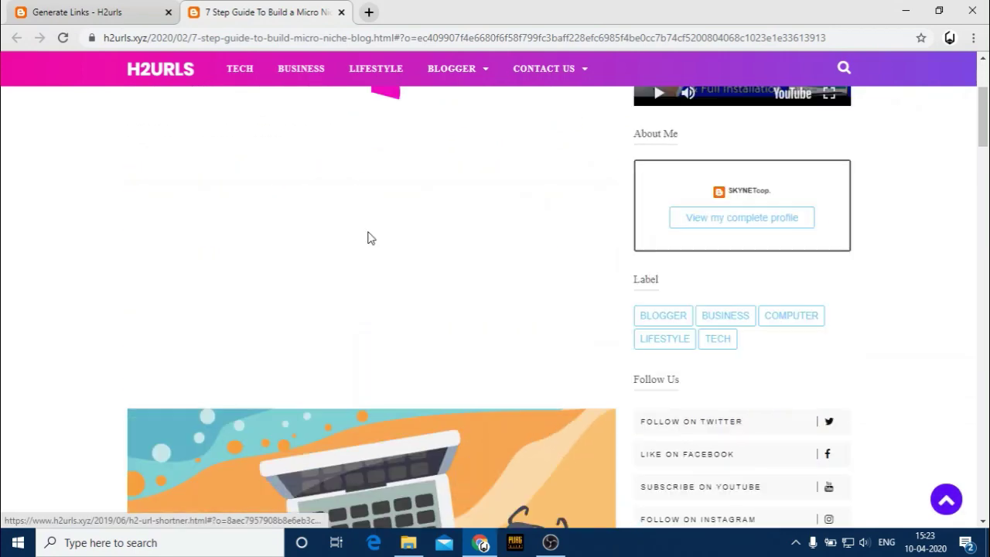
left_click(341, 12)
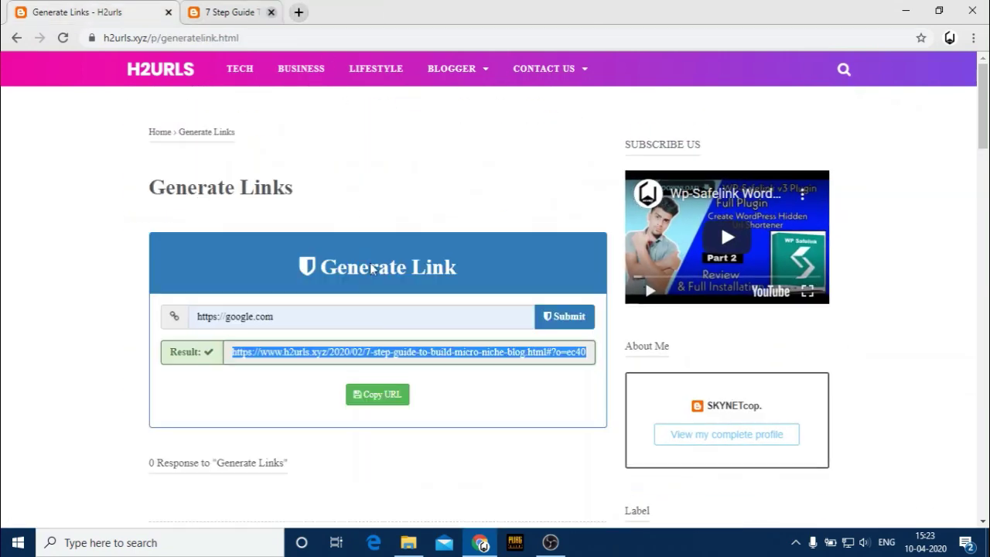
left_click(562, 317)
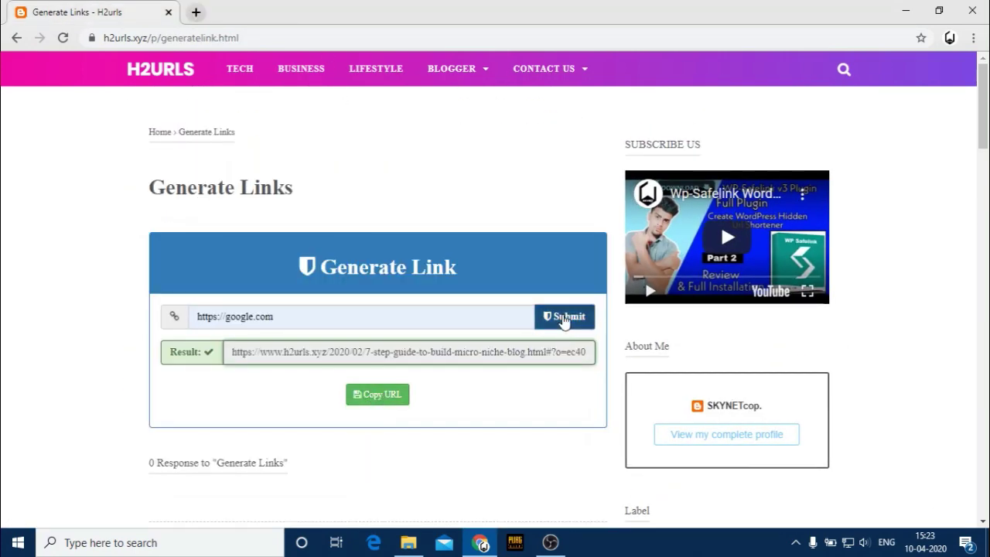
left_click(398, 354)
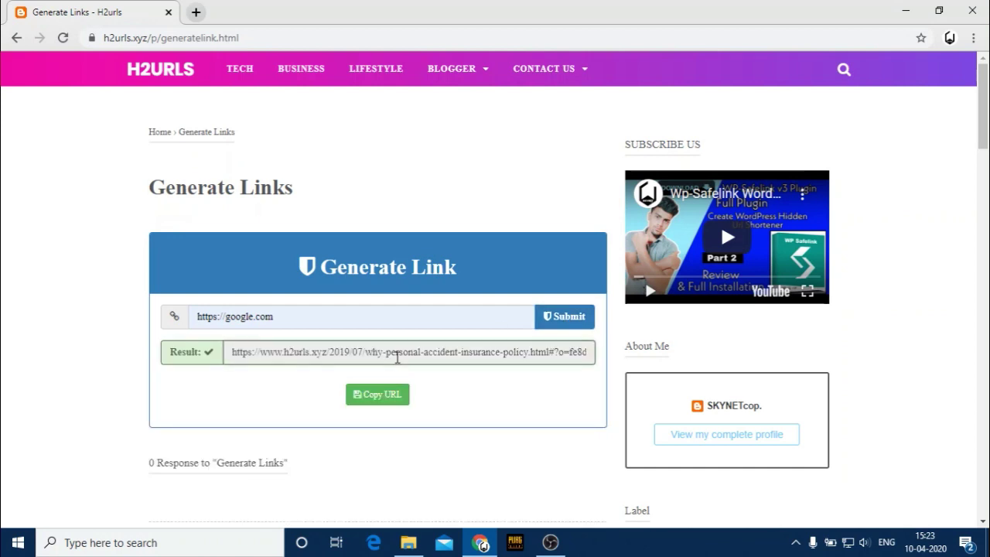
right_click(398, 355)
left_click(423, 389)
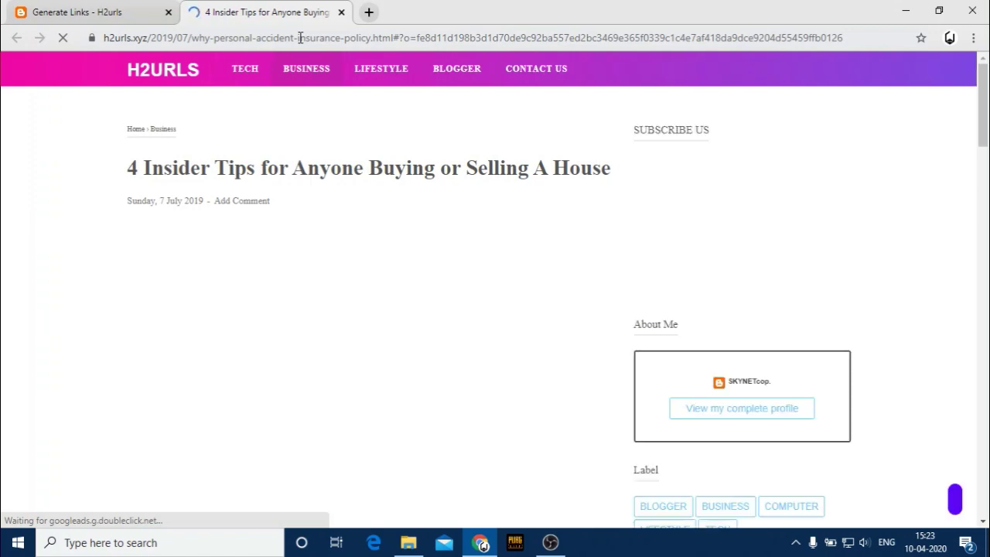
Step: Look over the ads and the Get Link area of the post "4 Insider Tips for Anyone Buying or Selling A House"
scroll(404, 217, "down", 2)
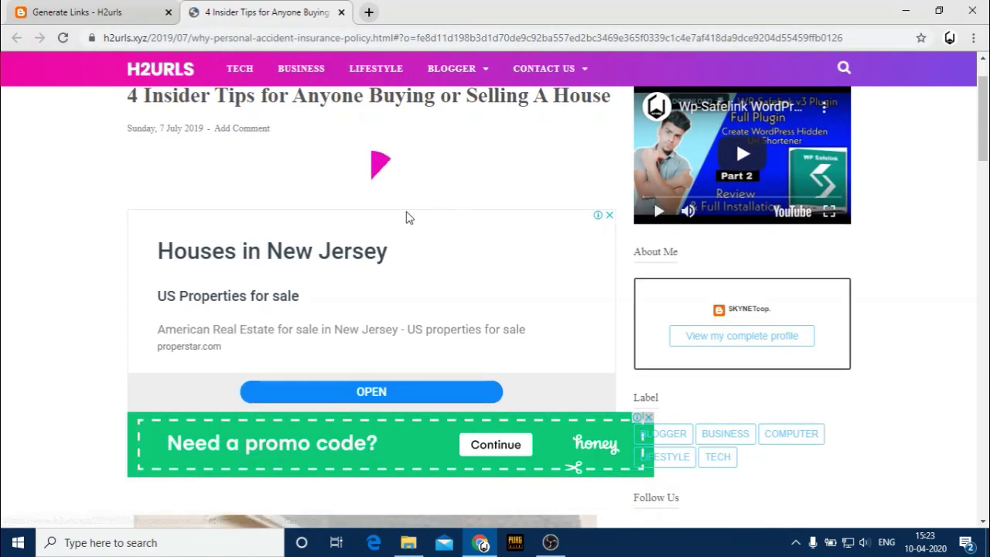
scroll(446, 386, "down", 4)
scroll(424, 292, "up", 6)
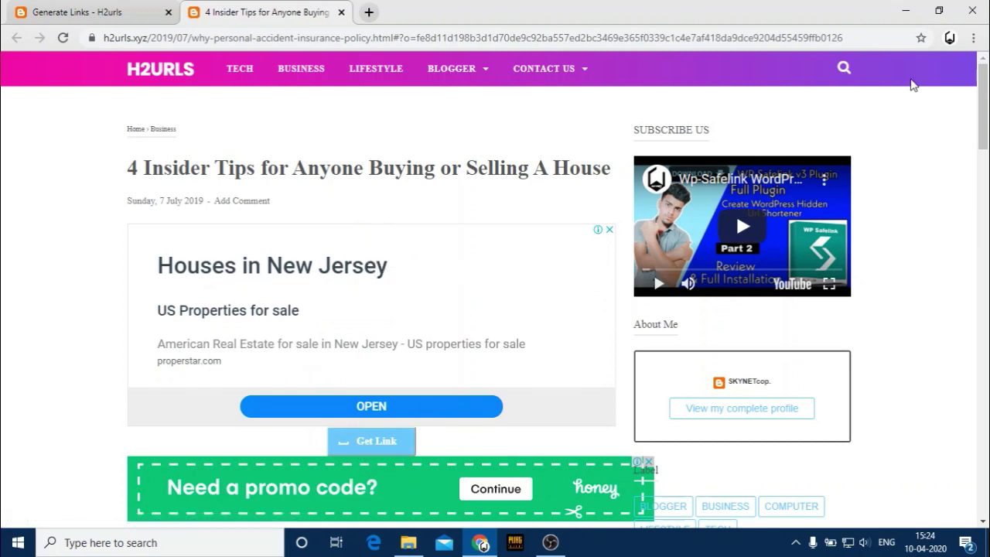
Step: Follow the post's Get Link and Go to Link in a browser window narrowed to phone width, and maximize the window again
left_click(937, 14)
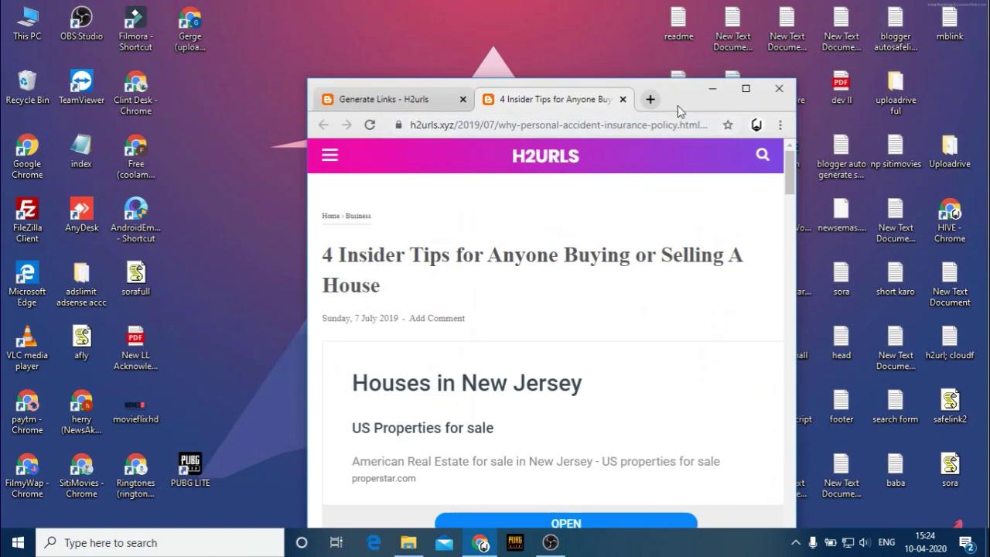
left_click_drag(679, 101, 625, 103)
left_click_drag(798, 296, 619, 297)
scroll(587, 310, "down", 3)
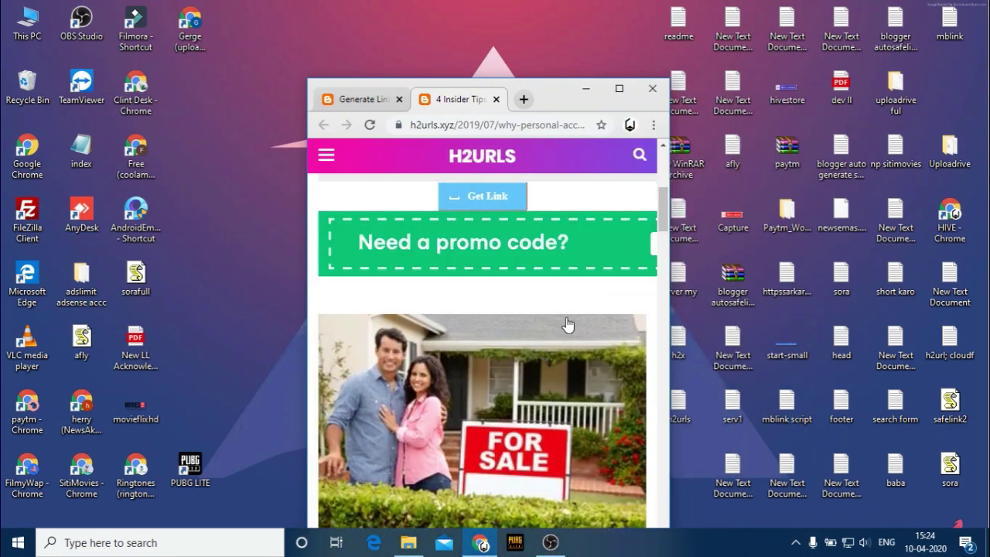
left_click(487, 341)
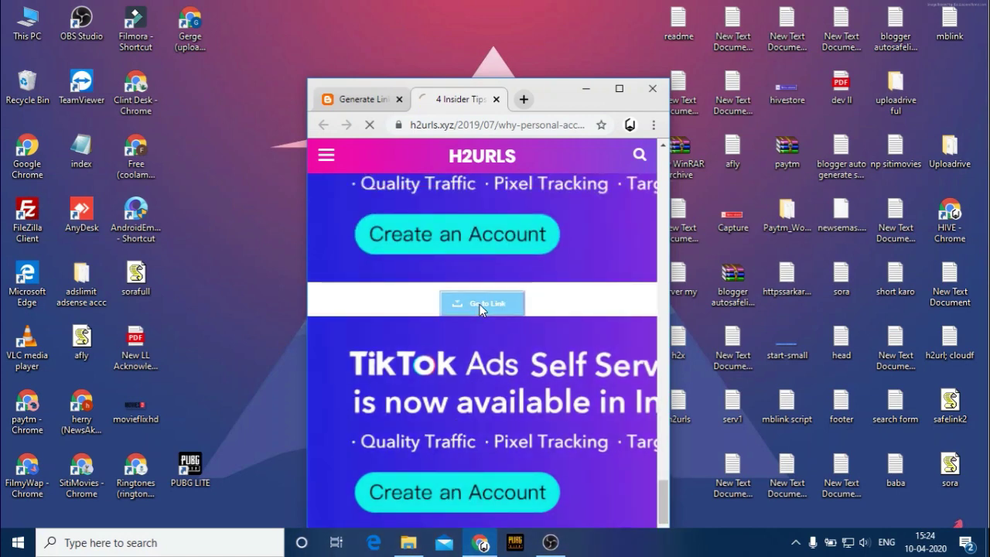
left_click(617, 91)
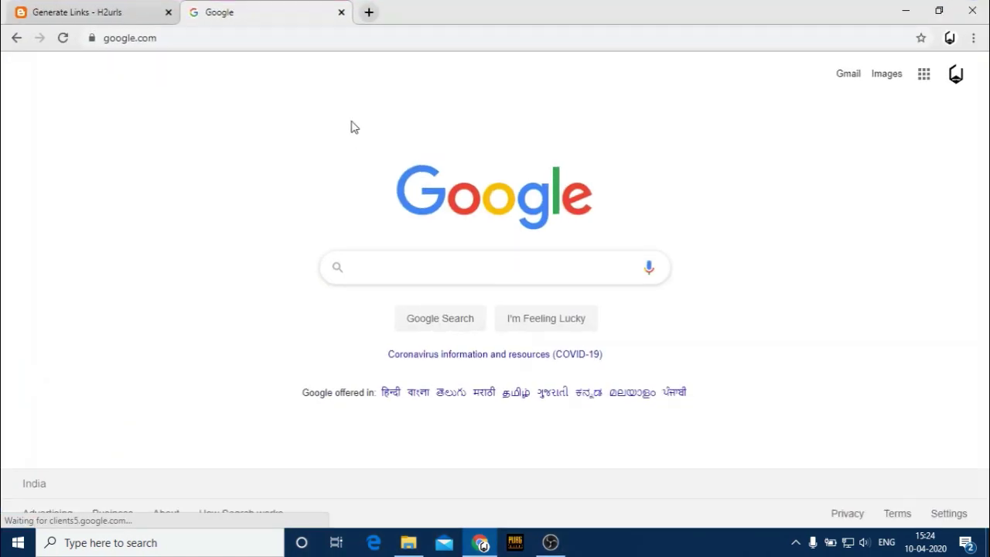
Step: Return to the Generate Links page and copy the generated result URL
left_click(95, 9)
scroll(372, 354, "down", 1)
scroll(331, 341, "up", 1)
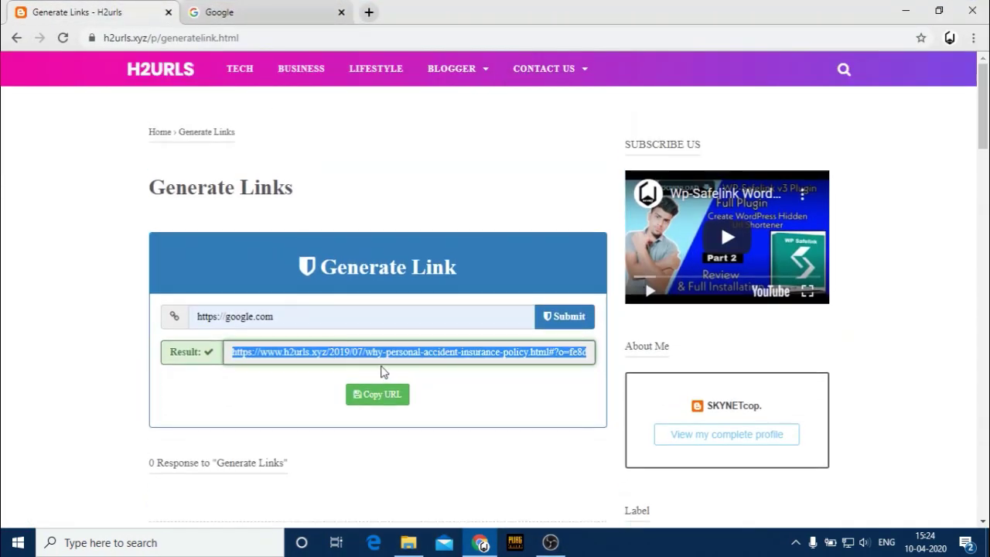
right_click(387, 357)
left_click(406, 364)
left_click(377, 393)
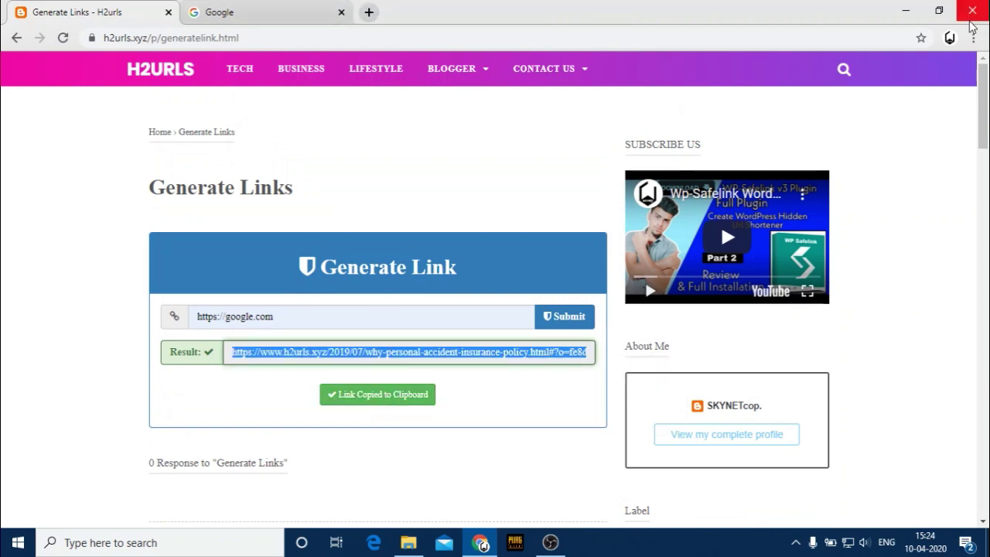
Step: Load the copied result link in the Google tab
left_click(317, 14)
left_click(273, 41)
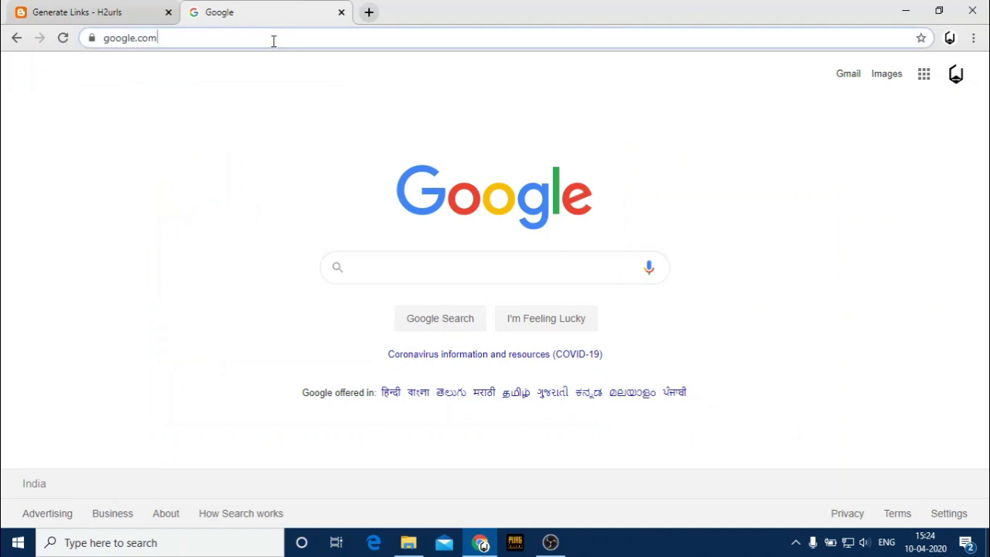
right_click(273, 41)
left_click(303, 155)
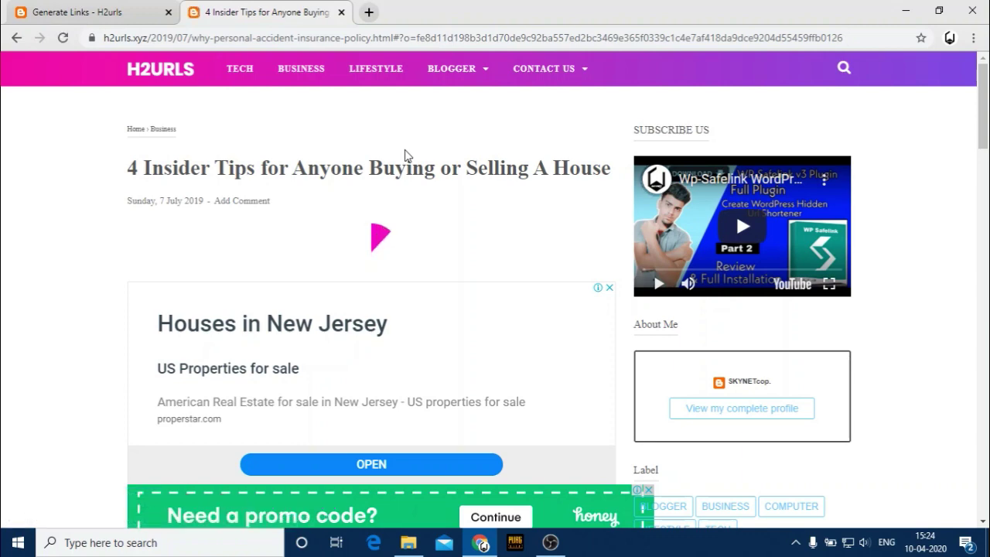
Step: Follow the reloaded post's Get Link and Go to Link through to the destination page, and close that tab
scroll(404, 167, "down", 4)
scroll(394, 172, "up", 4)
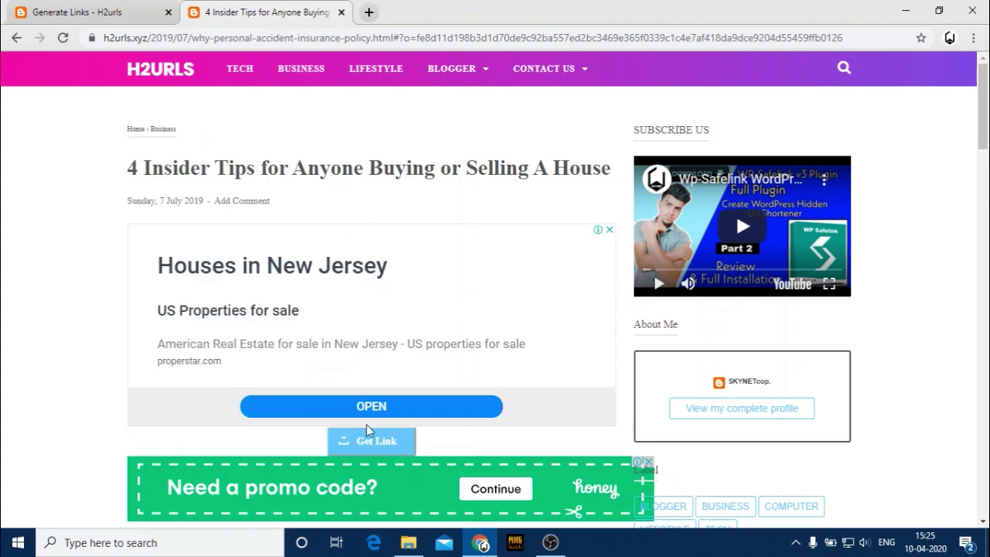
left_click(360, 439)
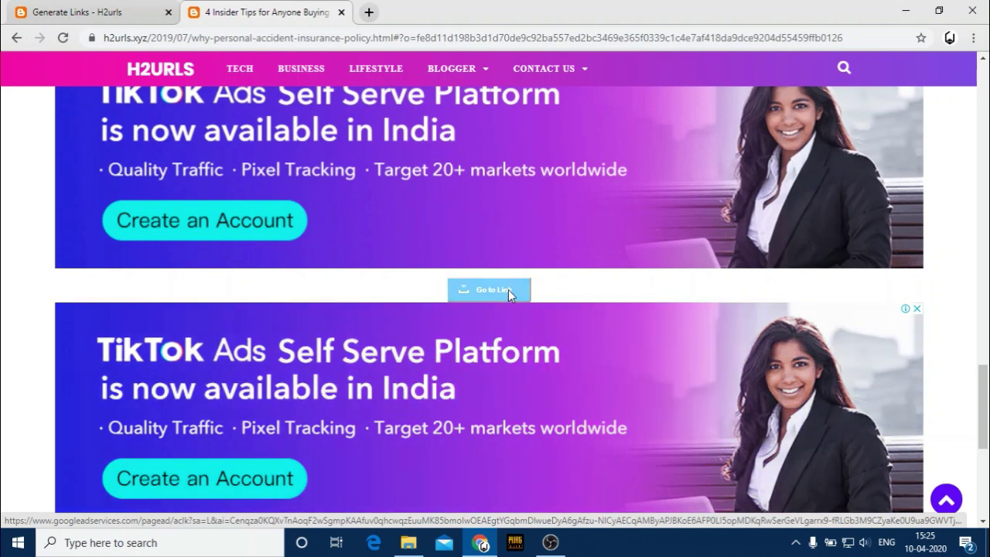
left_click(508, 290)
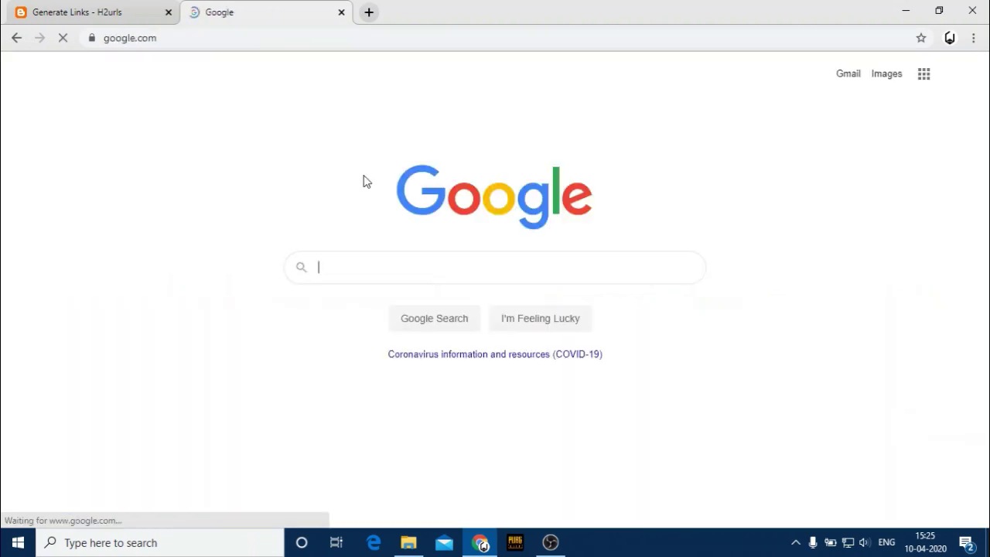
left_click(341, 12)
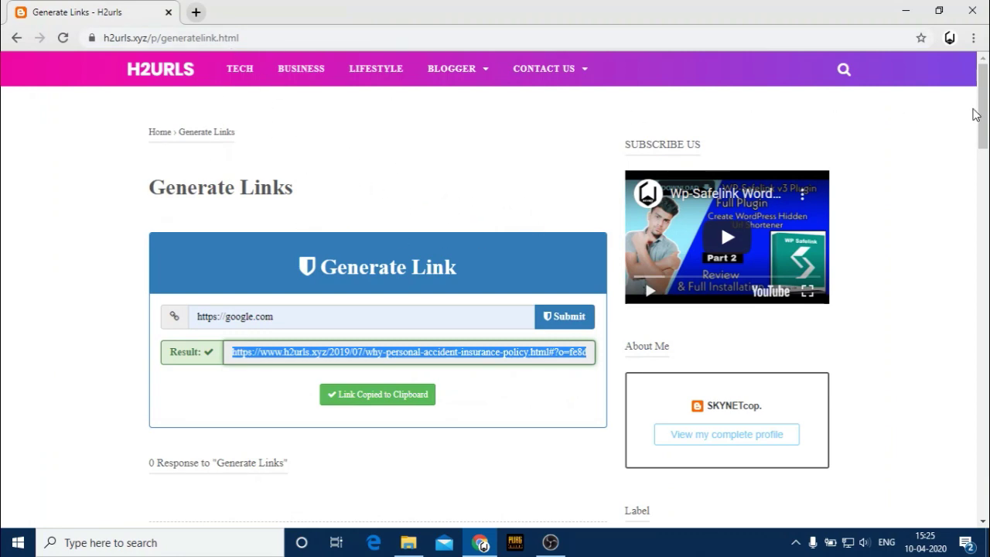
Step: Open a new incognito window and go to hive-store.com
mouse_move(976, 115)
left_mouse_down()
mouse_move(982, 460)
mouse_move(982, 116)
left_mouse_up()
left_click(973, 38)
left_click(784, 93)
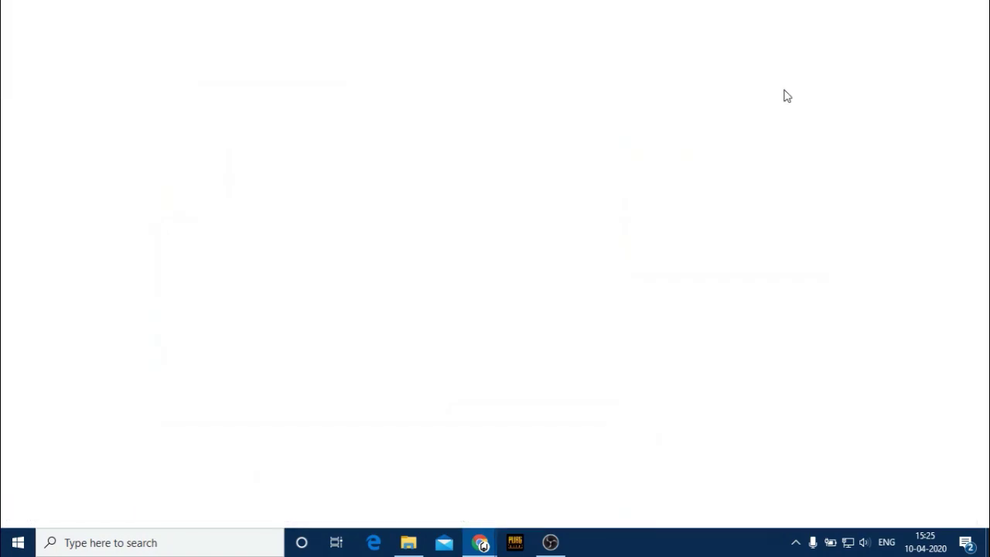
type("hiv")
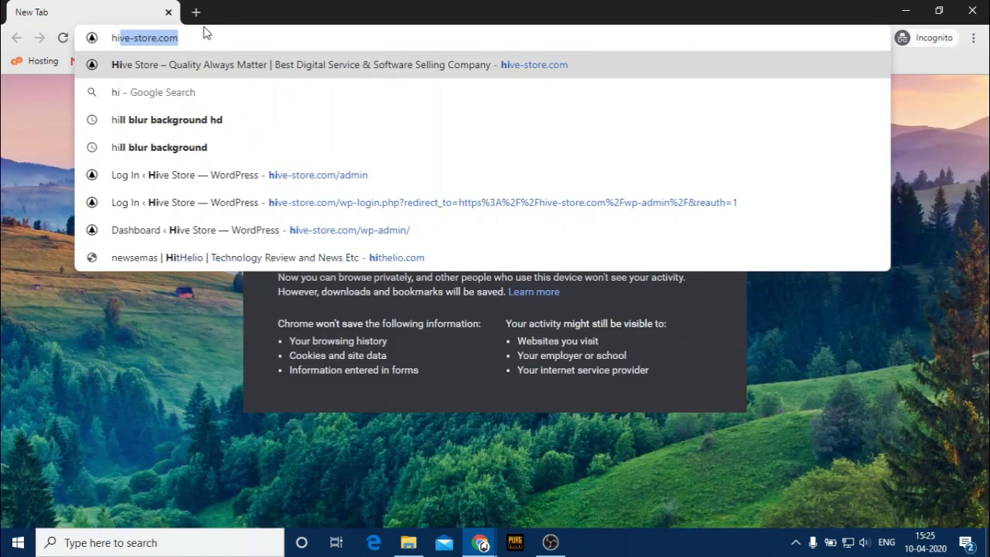
type("e")
key("Return")
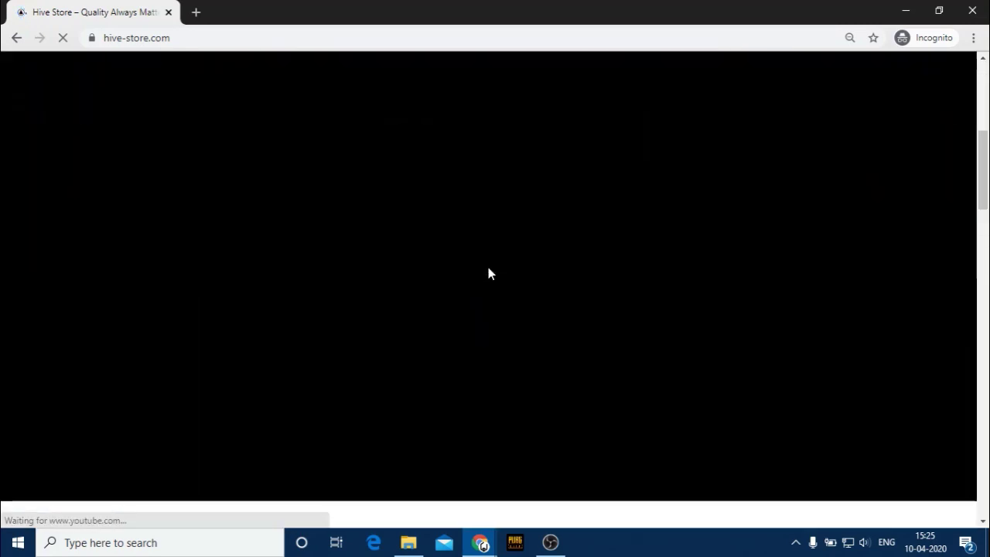
Step: Browse the product listing on the Hive Store home page
scroll(482, 278, "down", 10)
scroll(464, 284, "down", 4)
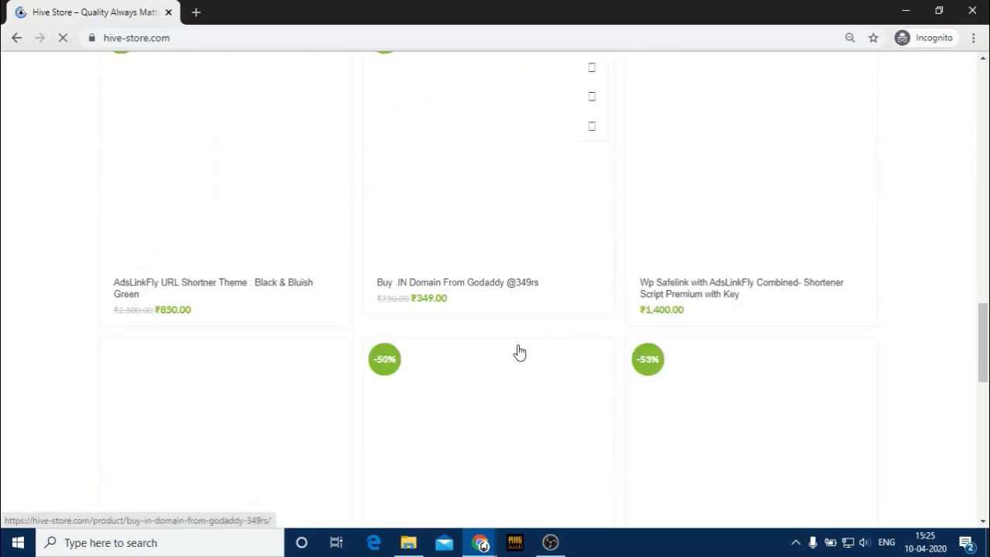
scroll(542, 356, "down", 3)
scroll(565, 375, "down", 4)
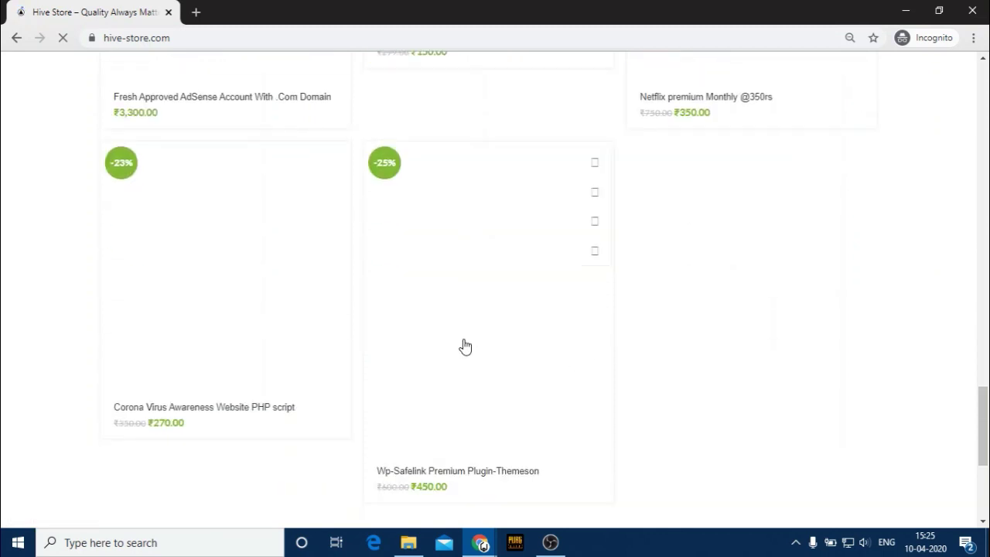
scroll(434, 325, "up", 3)
scroll(263, 340, "down", 5)
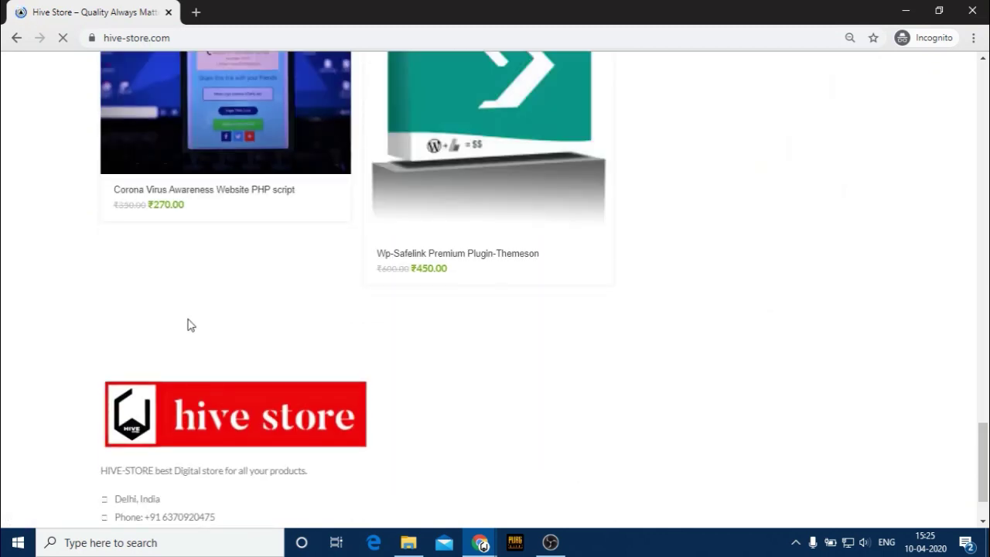
scroll(274, 251, "up", 7)
scroll(338, 254, "up", 1)
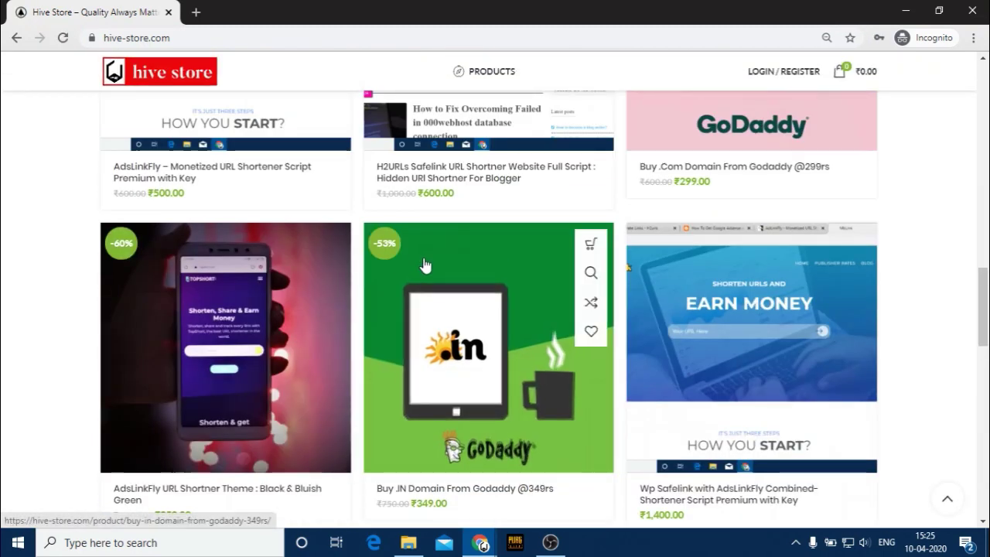
Step: Find the H2URLs Safelink URL Shortner Website Full Script product and highlight part of its sale price
scroll(437, 244, "up", 2)
scroll(436, 244, "up", 2)
scroll(426, 317, "down", 3)
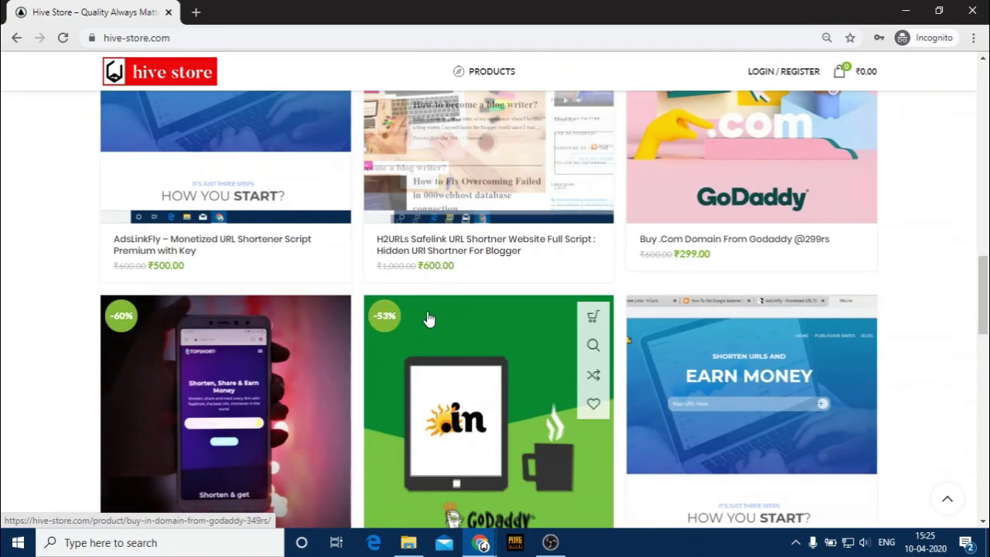
left_click_drag(467, 269, 435, 266)
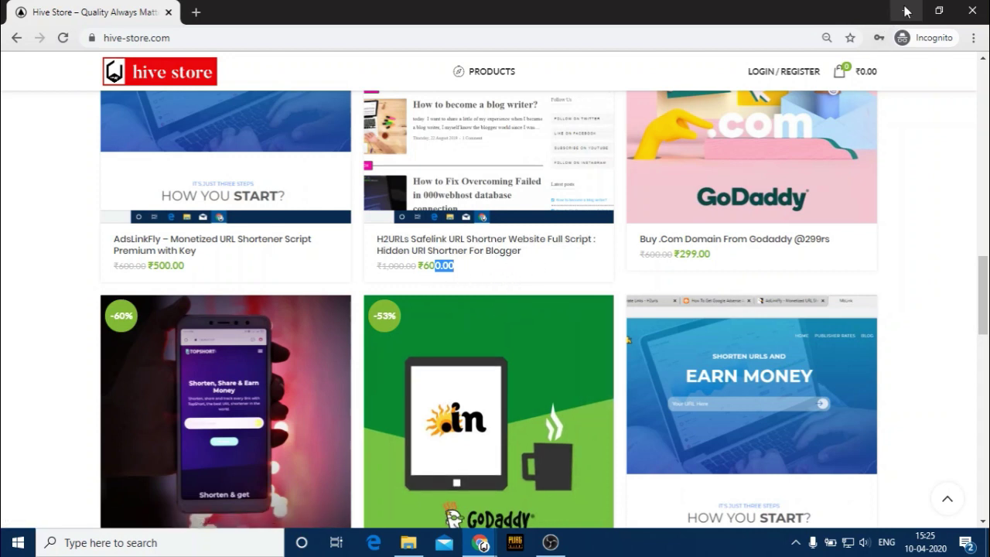
scroll(495, 248, "up", 1)
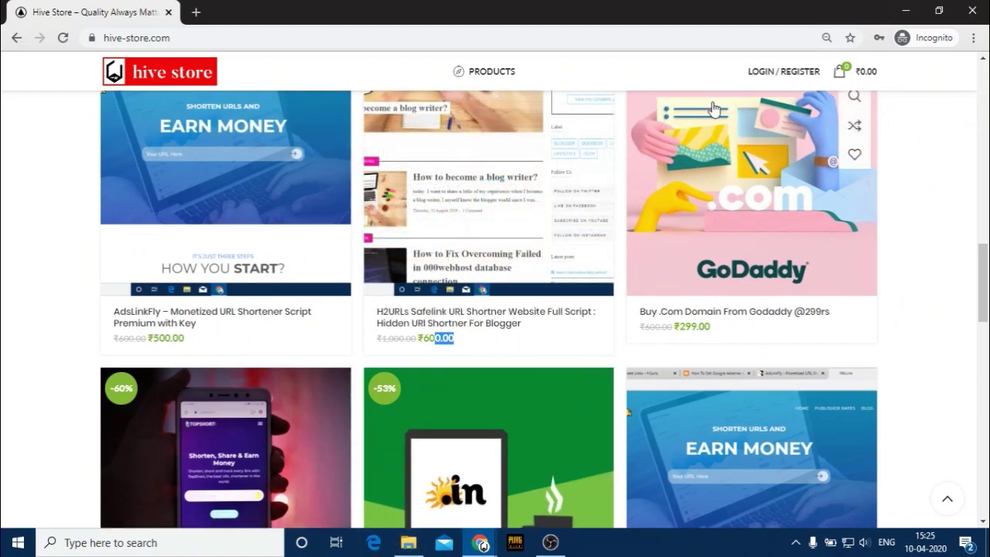
Step: Switch to File Explorer and open the "installation process" text file in the H2urls Premium Shortner Script folder
left_click(904, 11)
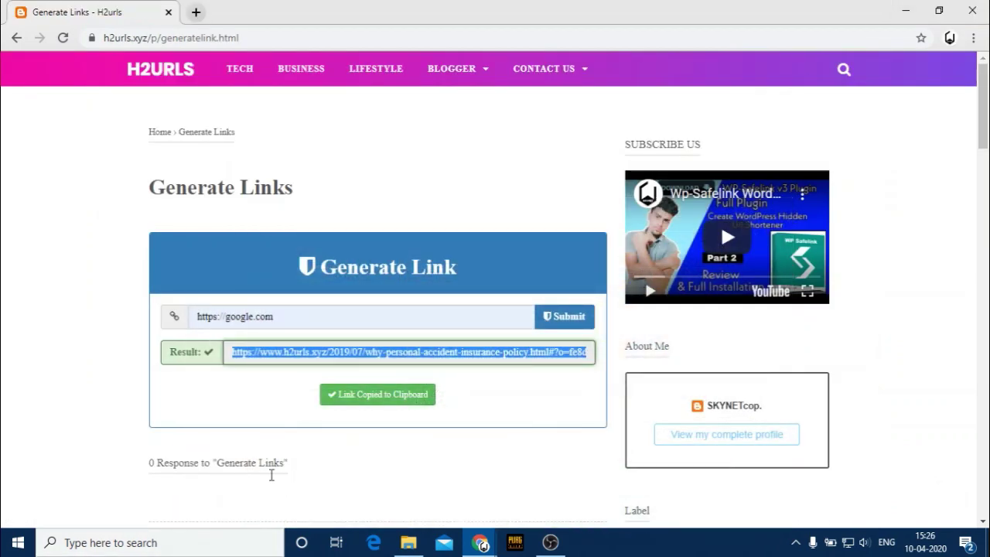
left_click(408, 542)
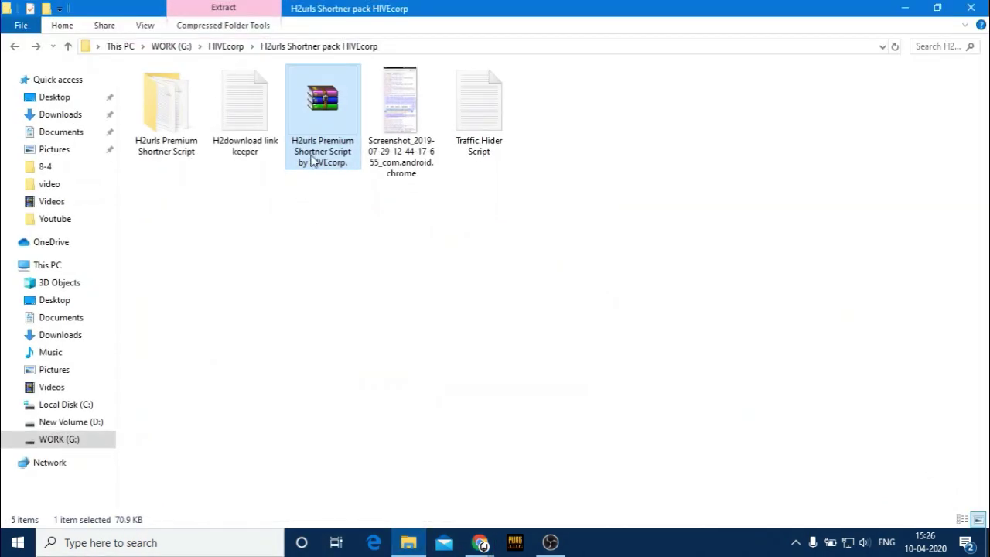
left_click_drag(317, 129, 325, 236)
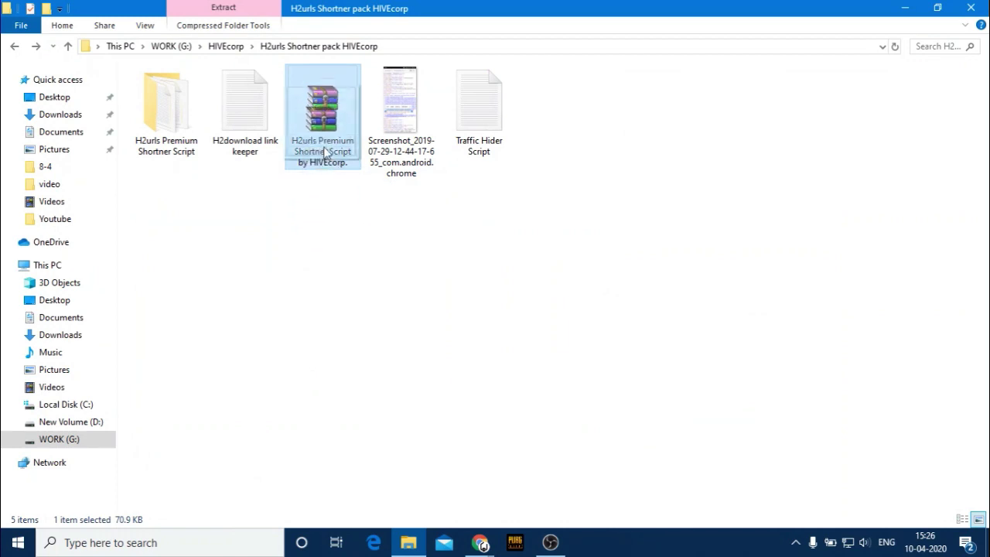
left_click(322, 234)
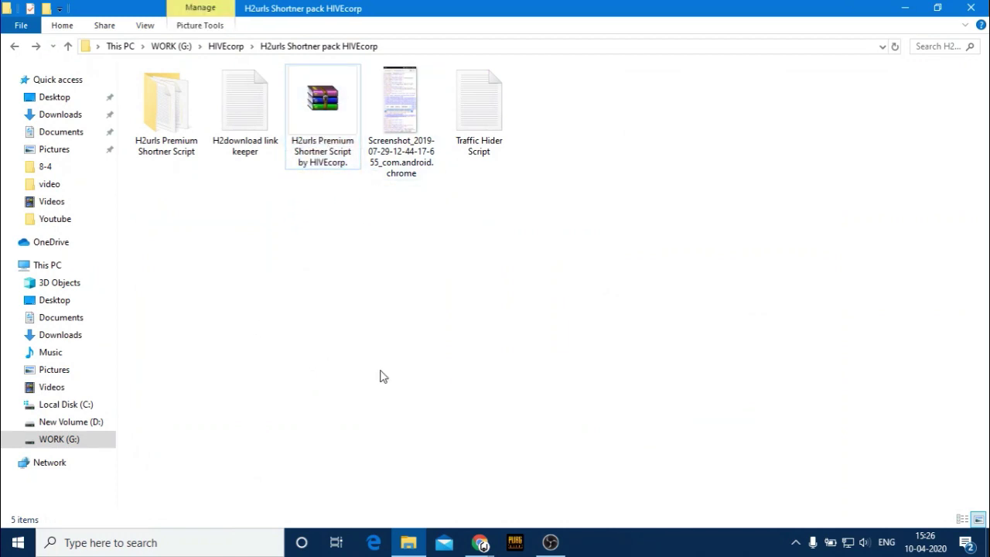
double_click(182, 144)
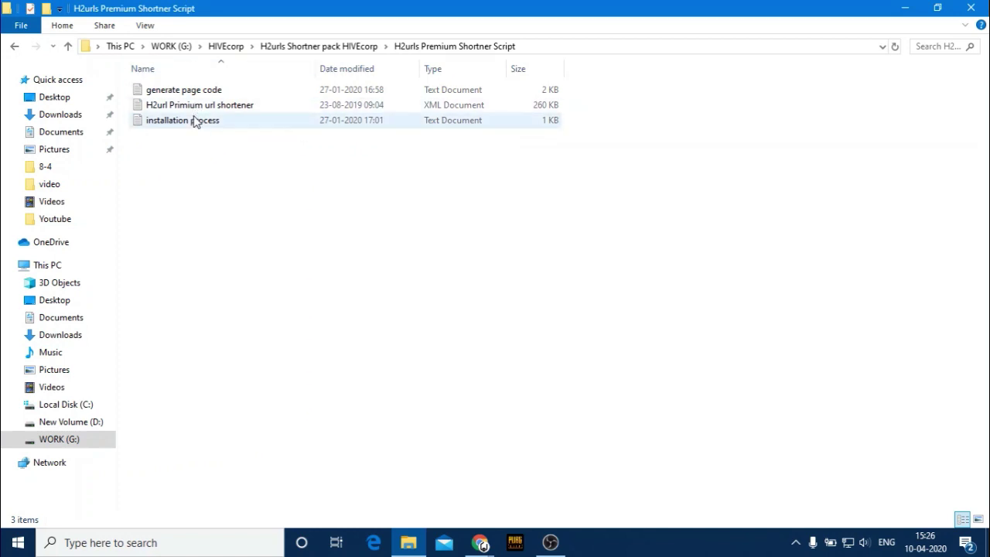
double_click(257, 122)
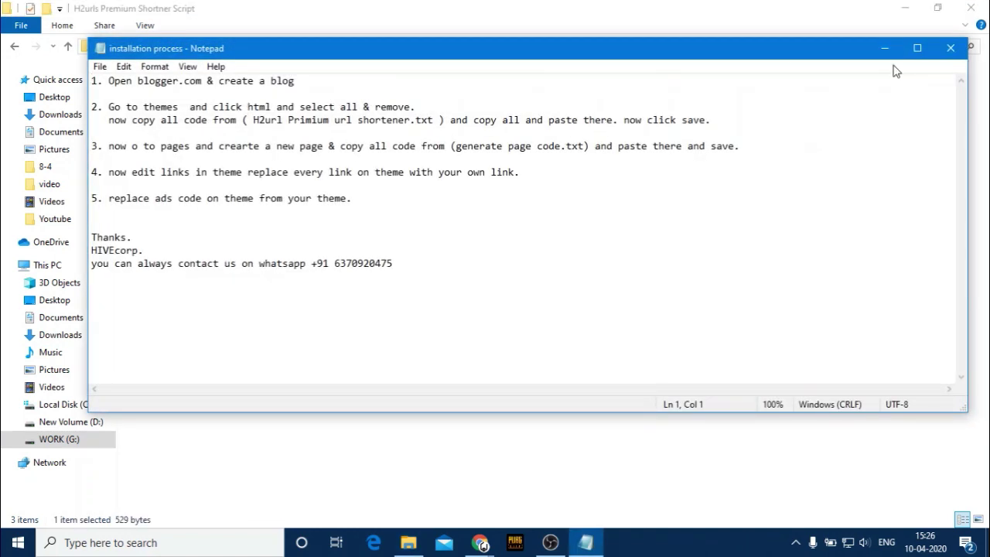
Step: Close the installation instructions, switch to the Chrome window with the H2urls page and go to blogger.com in a new tab
left_click(950, 48)
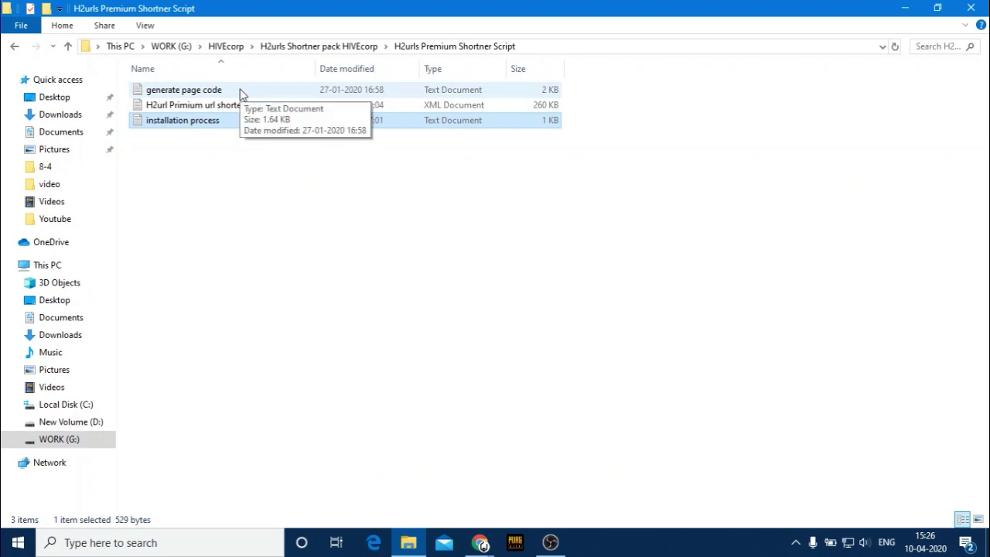
mouse_move(481, 543)
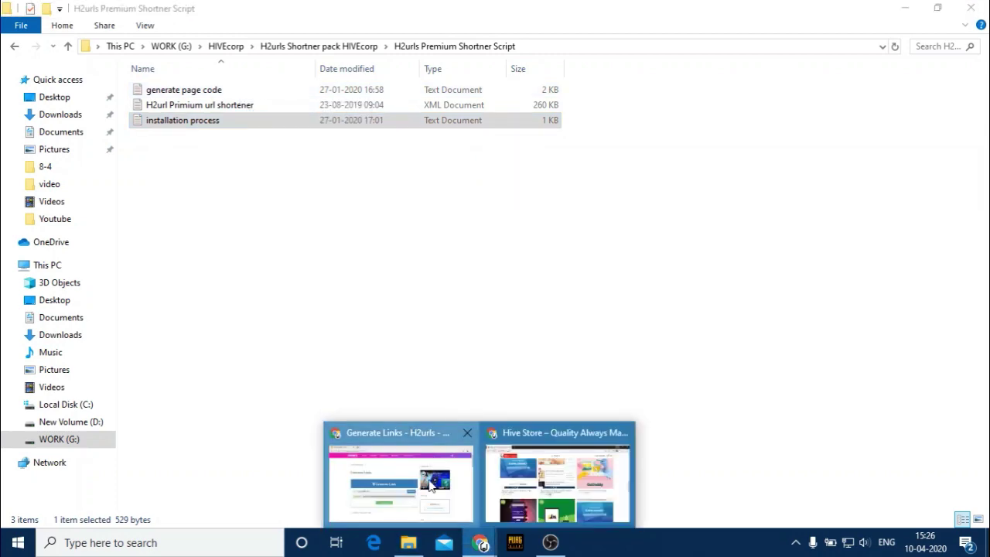
left_click(430, 475)
left_click(197, 12)
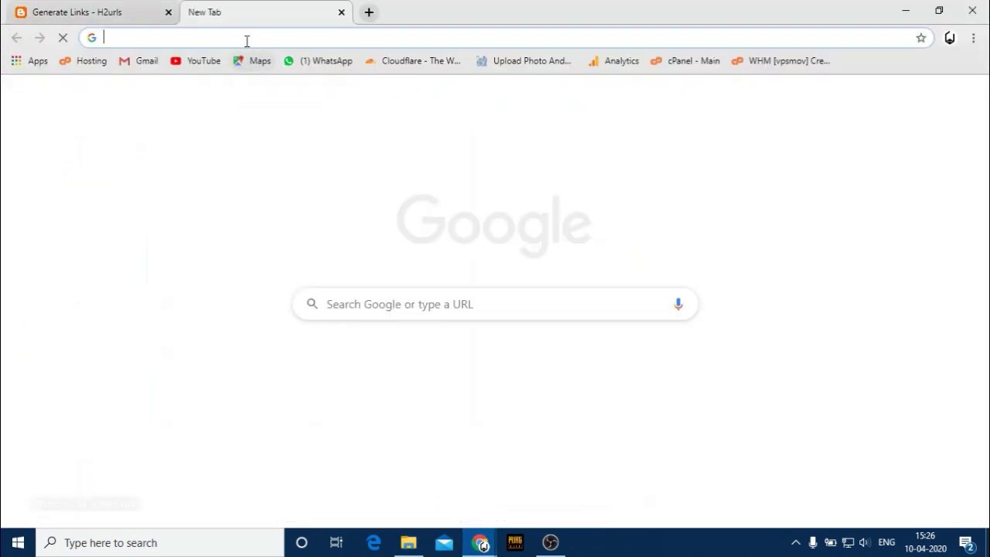
type("blogg")
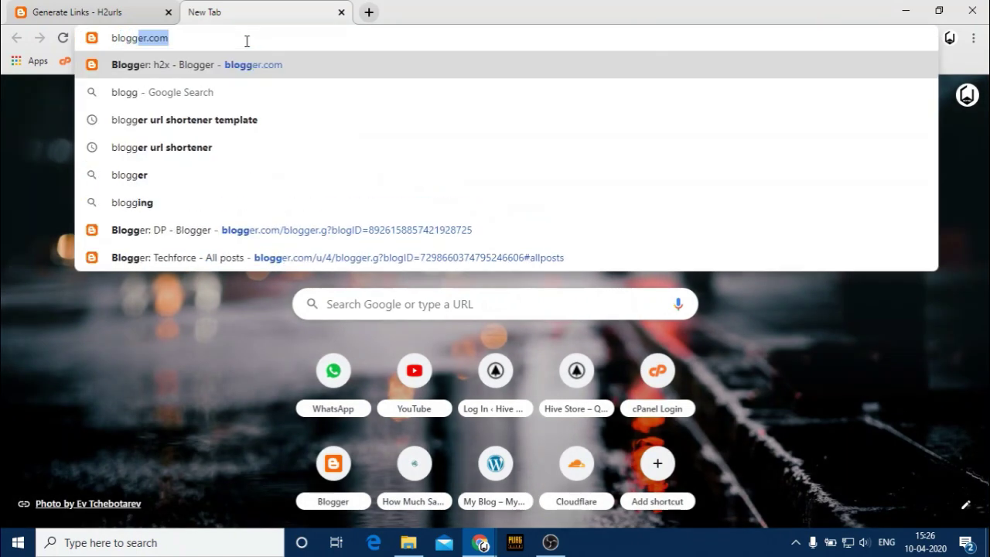
key("Return")
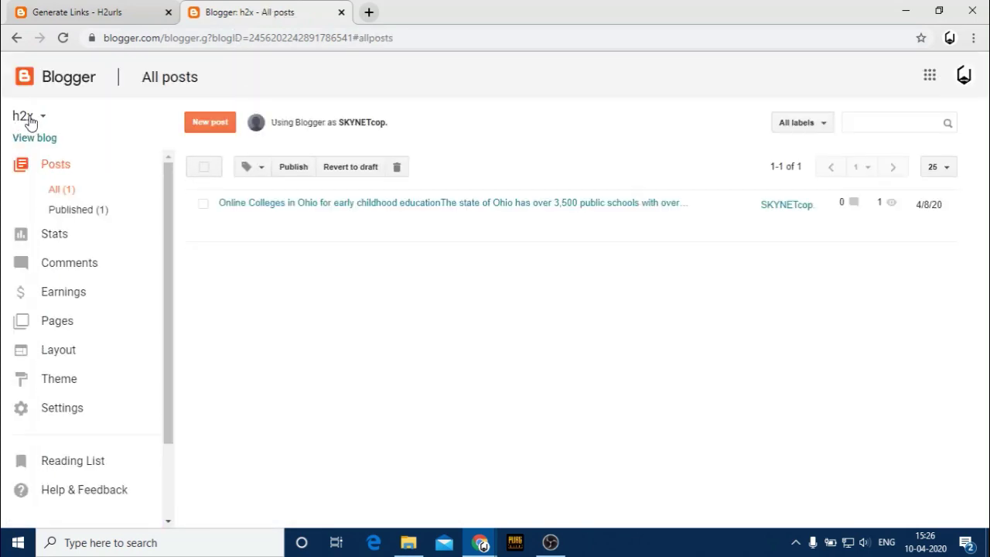
Step: Start creating a new blog from the blog list and title it "newshortxt"
left_click(27, 116)
scroll(62, 433, "down", 2)
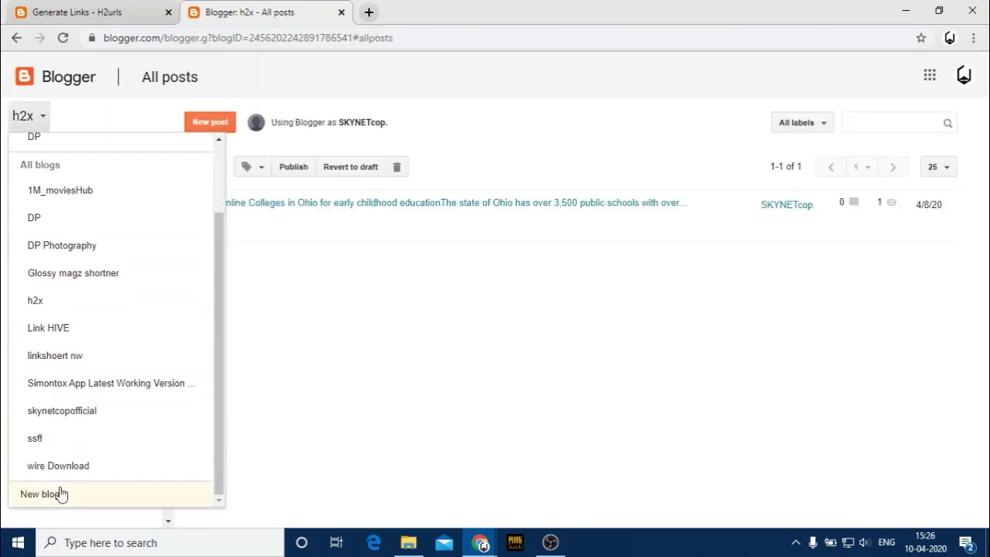
left_click(43, 494)
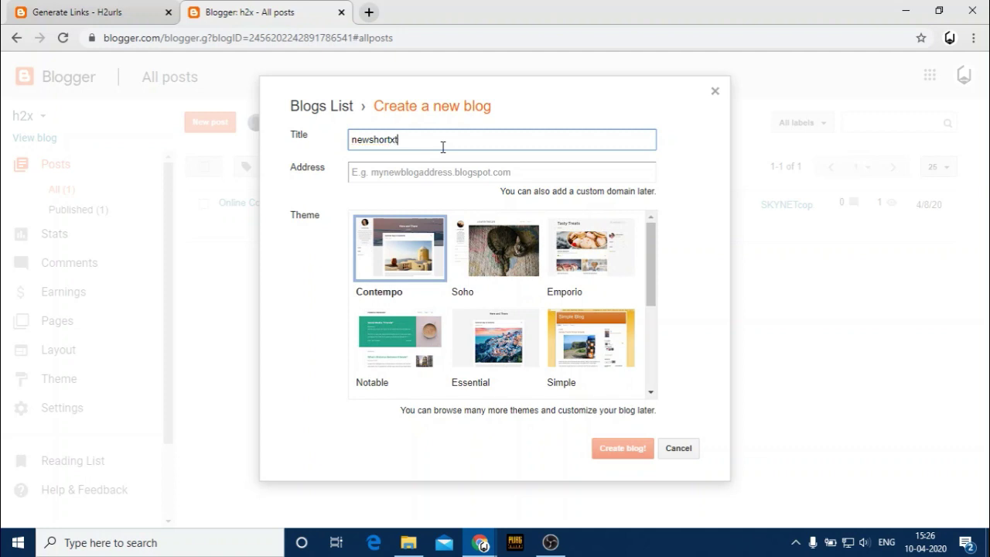
Step: Copy the blog title "newshortxt" and paste it as the blog address
left_click(426, 169)
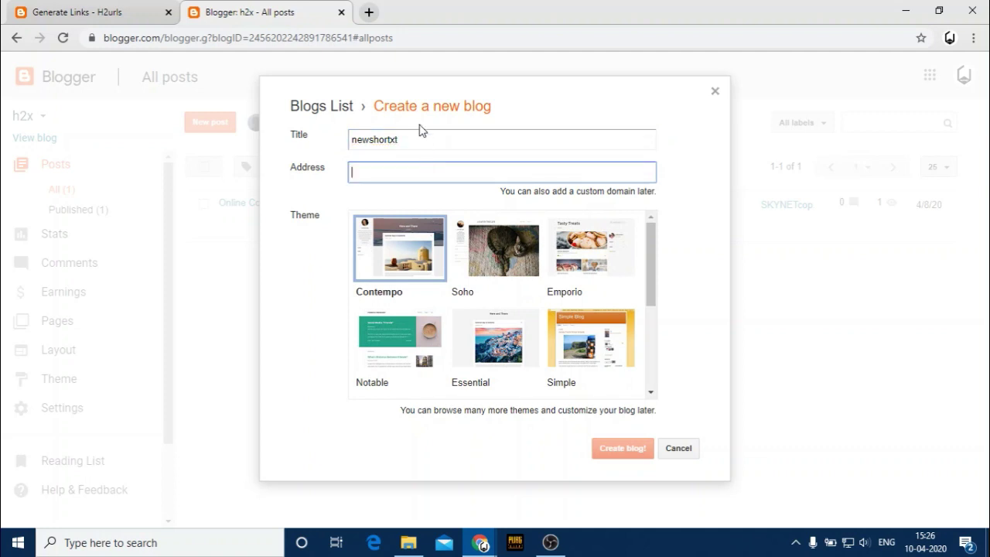
left_click(342, 128)
double_click(408, 137)
key("ctrl+c")
right_click(376, 138)
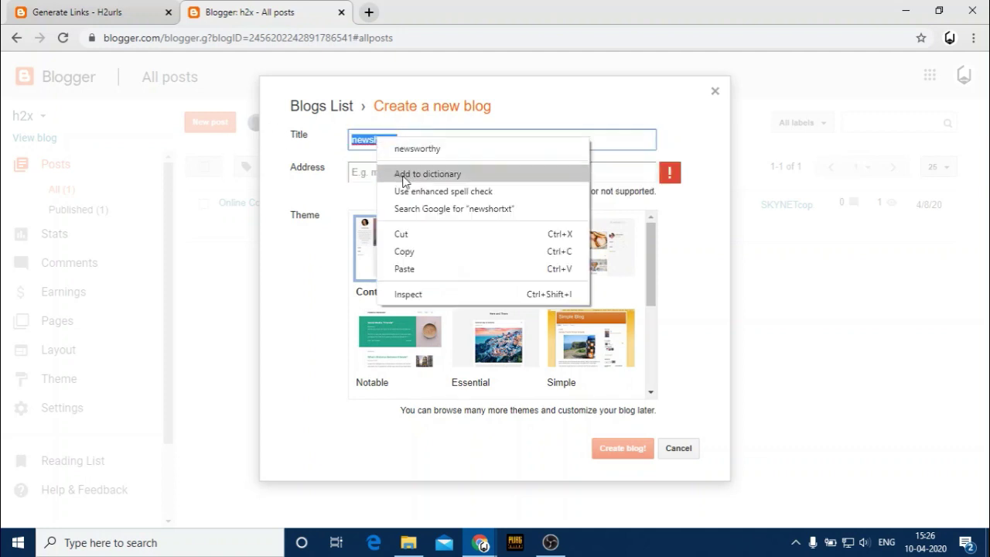
left_click(386, 250)
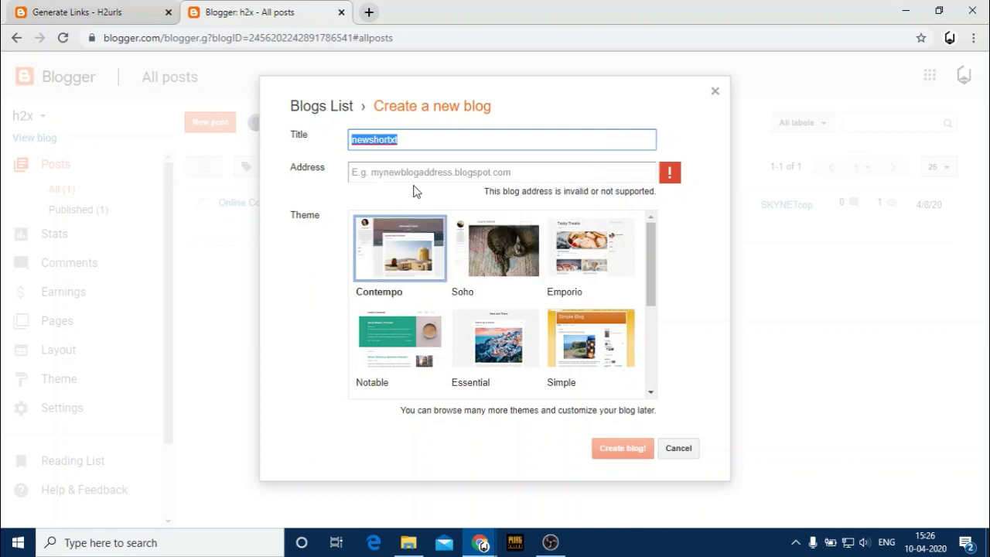
left_click(418, 172)
right_click(417, 173)
left_click(447, 291)
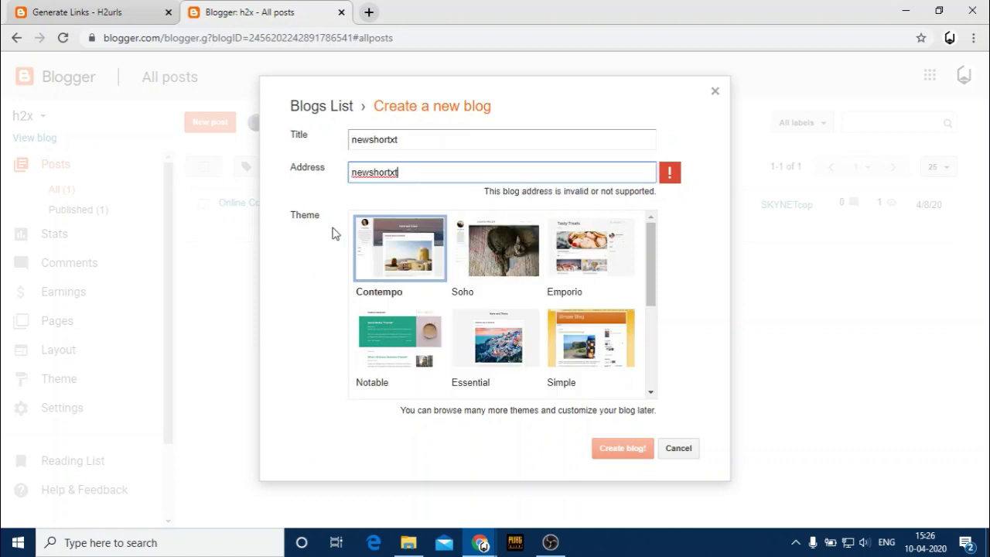
Step: Shorten the blog address to "newshortx" and accept the suggested newshortx.blogspot.com
left_click(307, 189)
left_click(426, 167)
key("BackSpace")
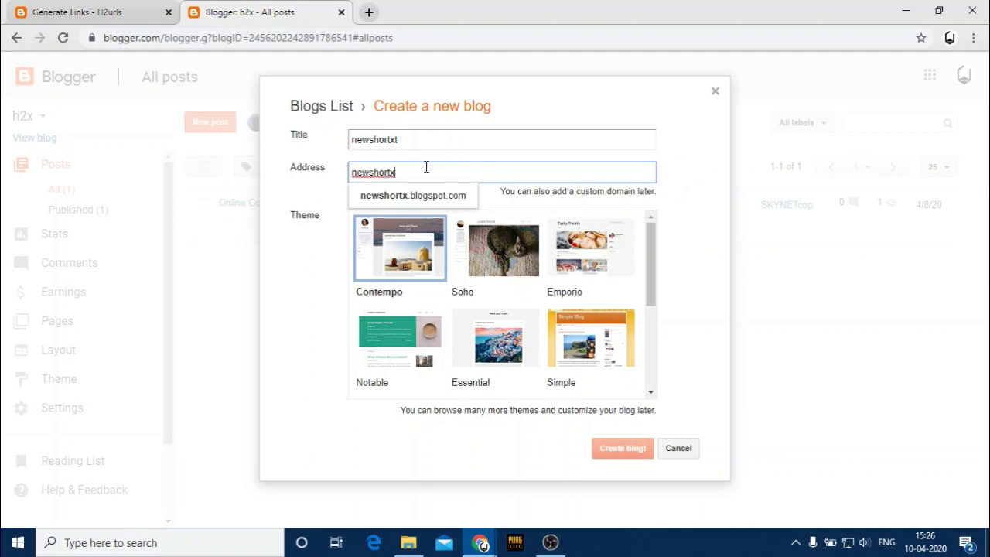
left_click(410, 197)
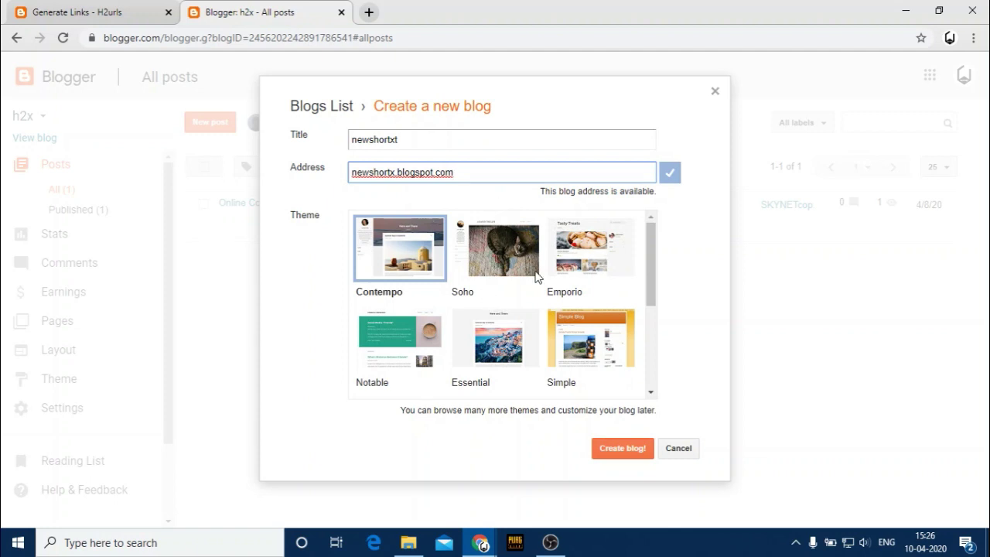
Step: Create the blog with the Simple theme and decline the Google Domains offer
scroll(589, 338, "down", 1)
left_click(574, 279)
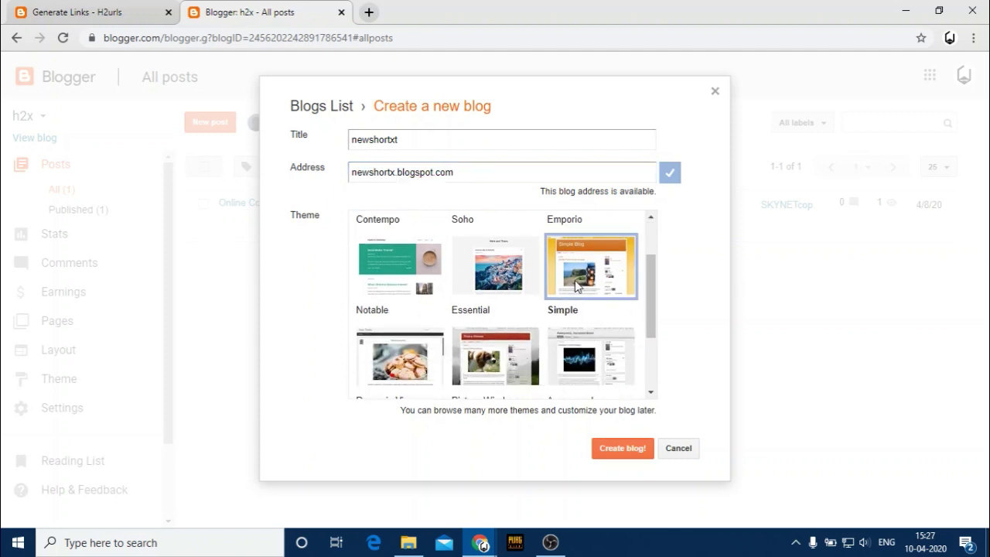
left_click(621, 449)
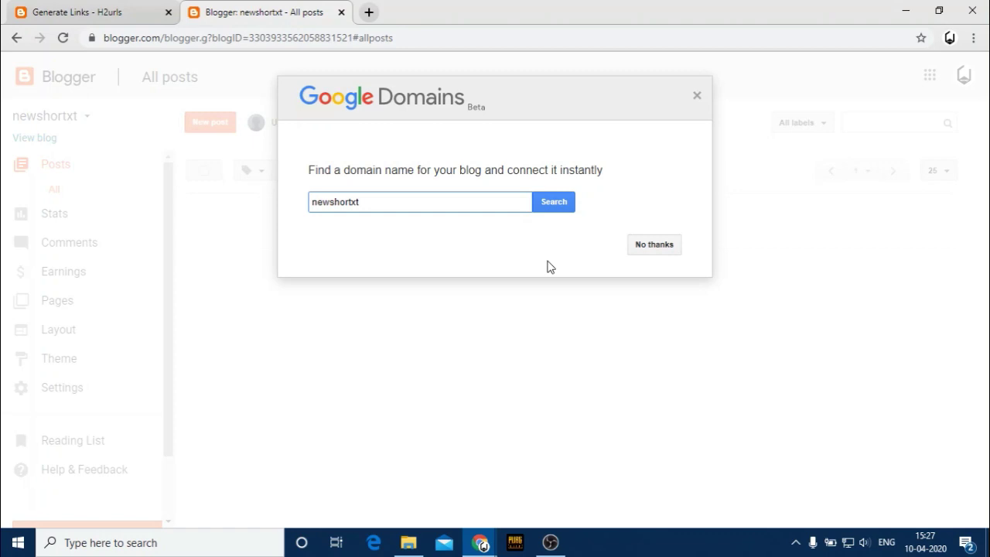
left_click(654, 244)
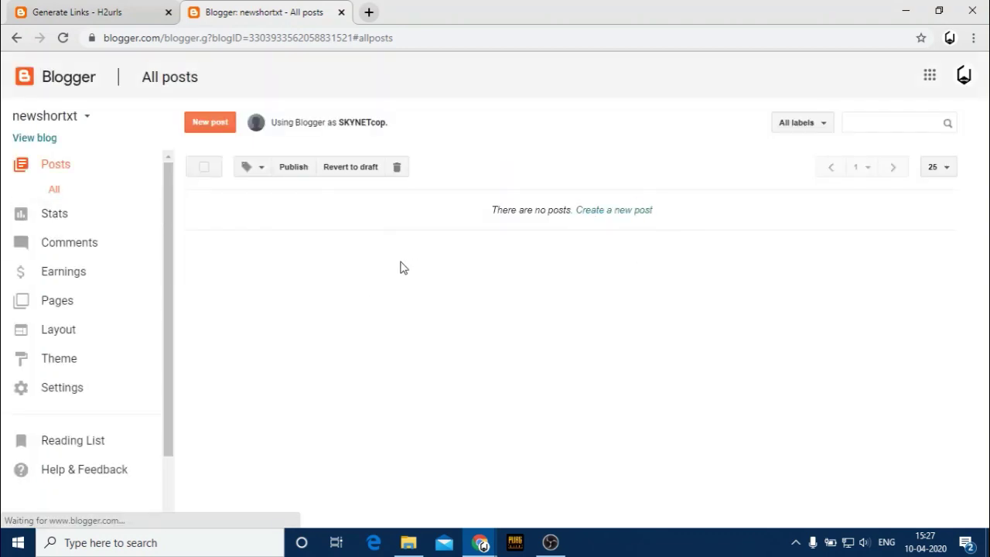
Step: Open the new blog in an incognito window, look over its default page and close the window
right_click(49, 144)
left_click(96, 185)
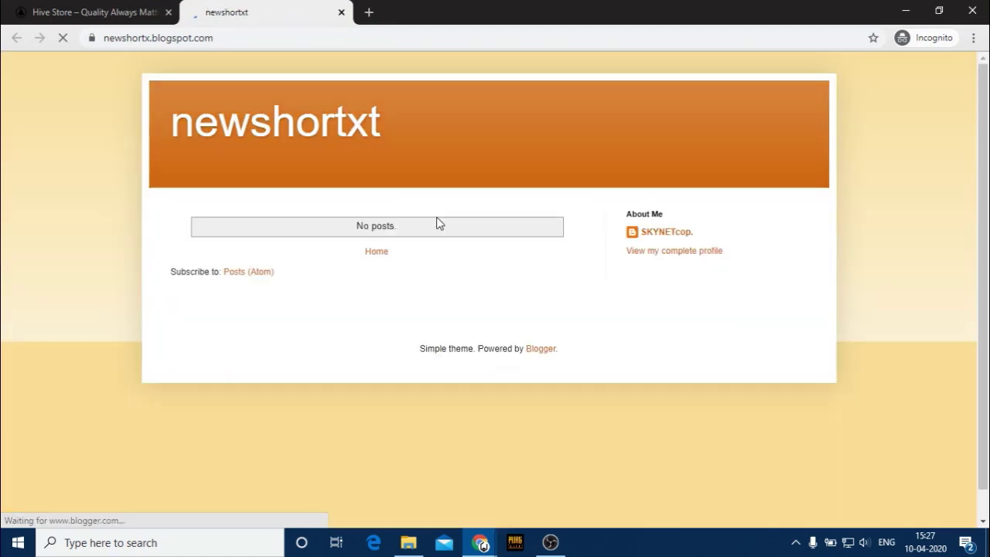
scroll(472, 228, "down", 1)
scroll(483, 234, "up", 1)
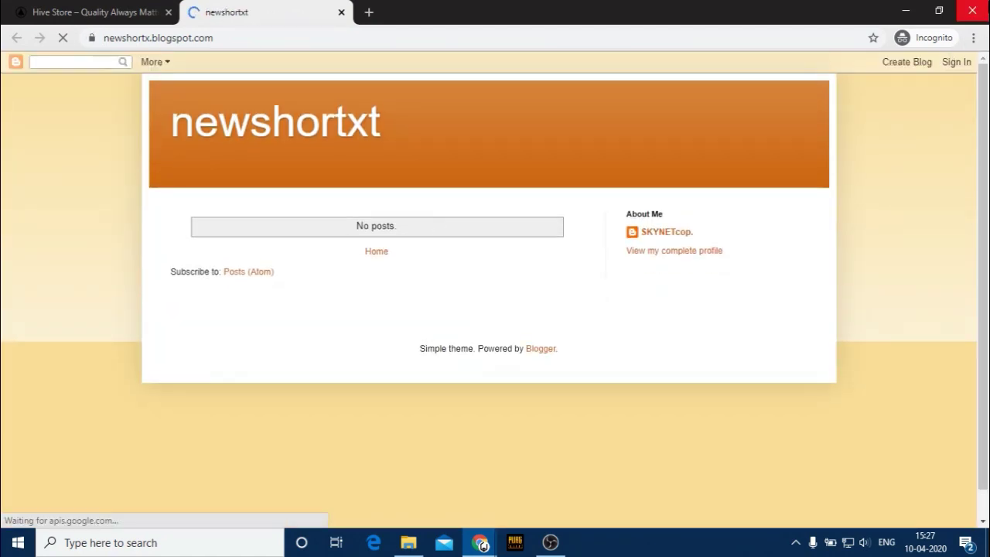
left_click(972, 10)
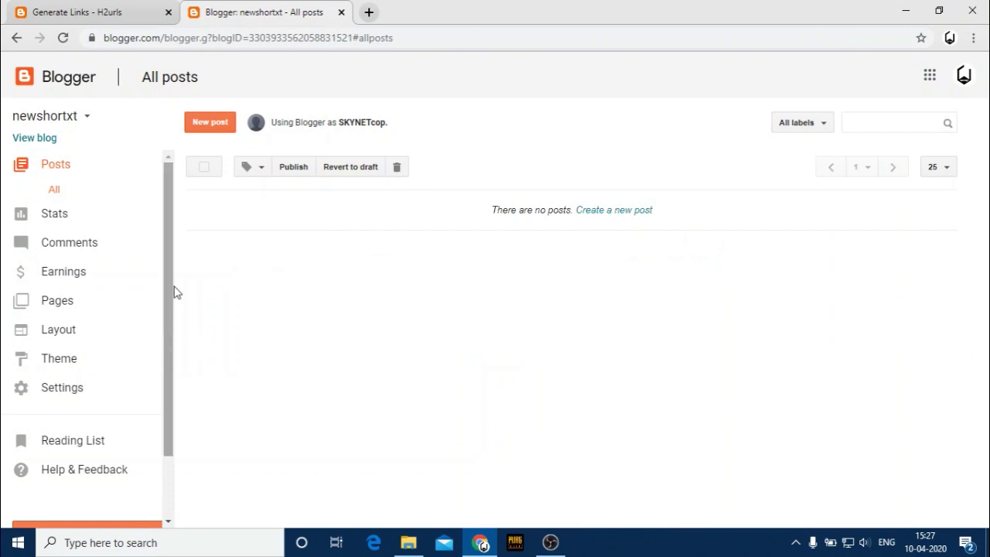
Step: Open the "H2url Primium url shortener" file from the script folder in File Explorer and copy all of its code
left_click(409, 543)
left_click(216, 107)
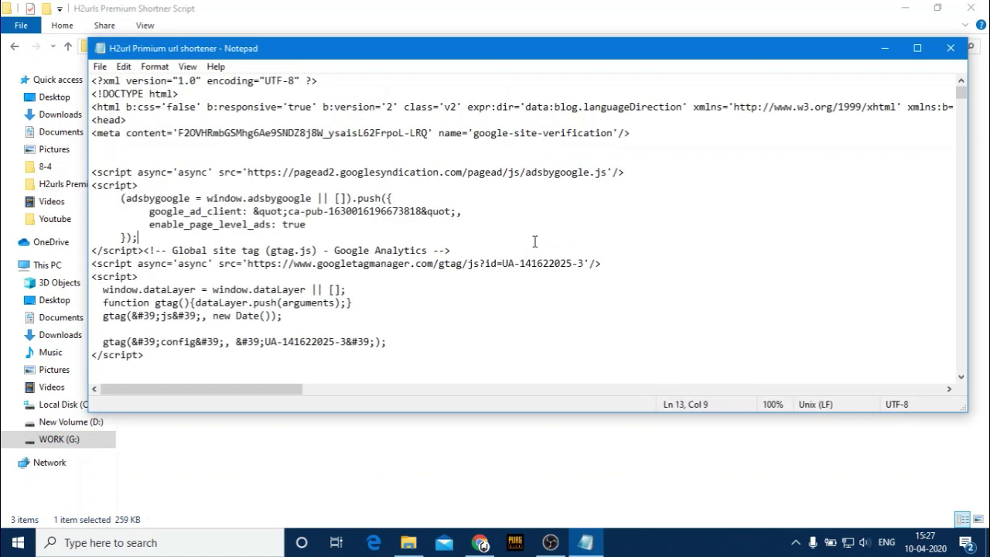
key("ctrl+a")
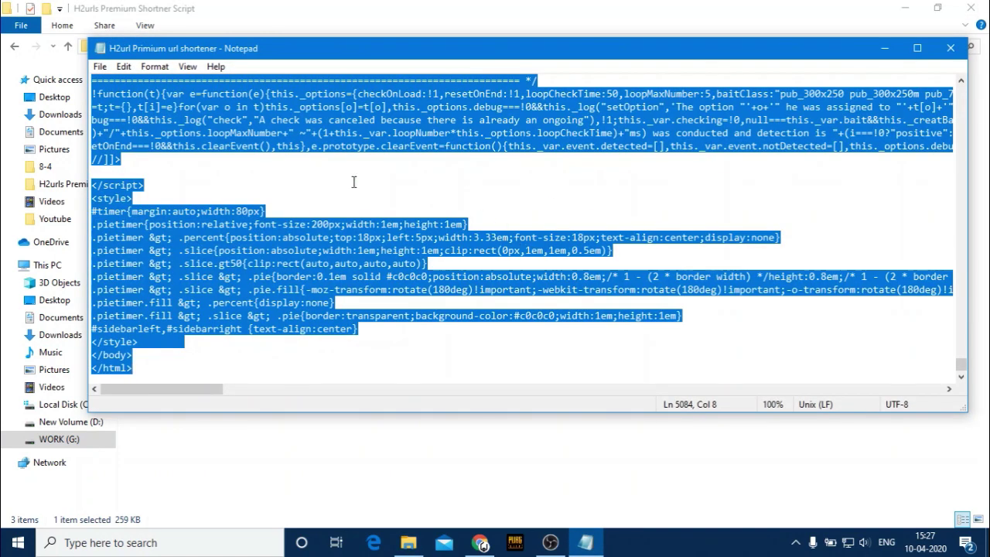
right_click(362, 224)
left_click(396, 271)
Step: Switch back to Blogger in Chrome and set the blog's theme to show the desktop version on mobile devices
left_click(457, 464)
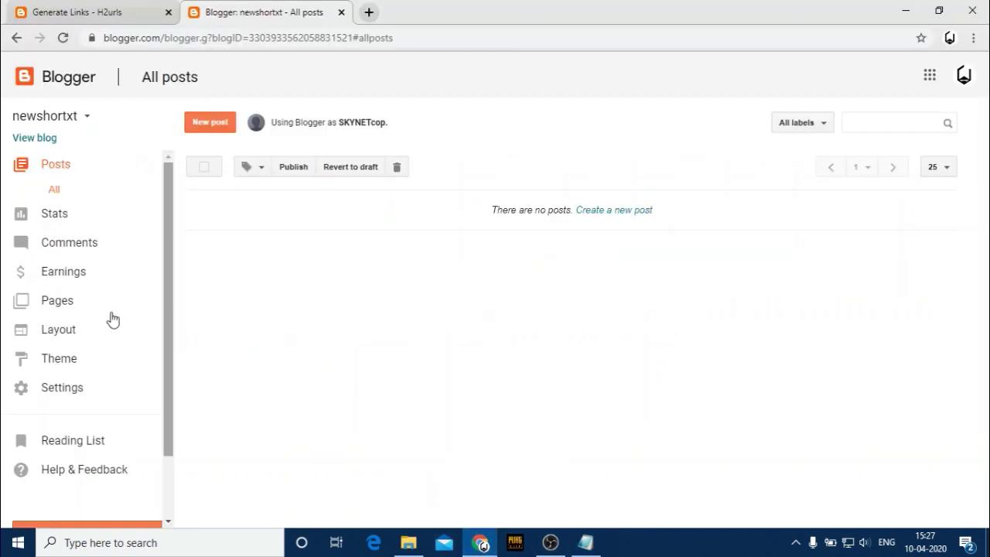
left_click(70, 359)
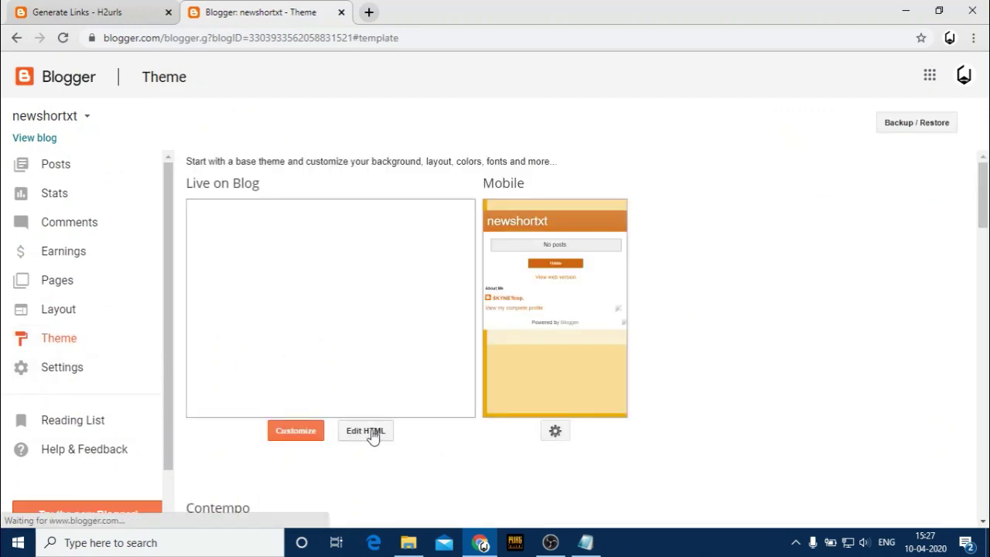
left_click(555, 431)
left_click(349, 164)
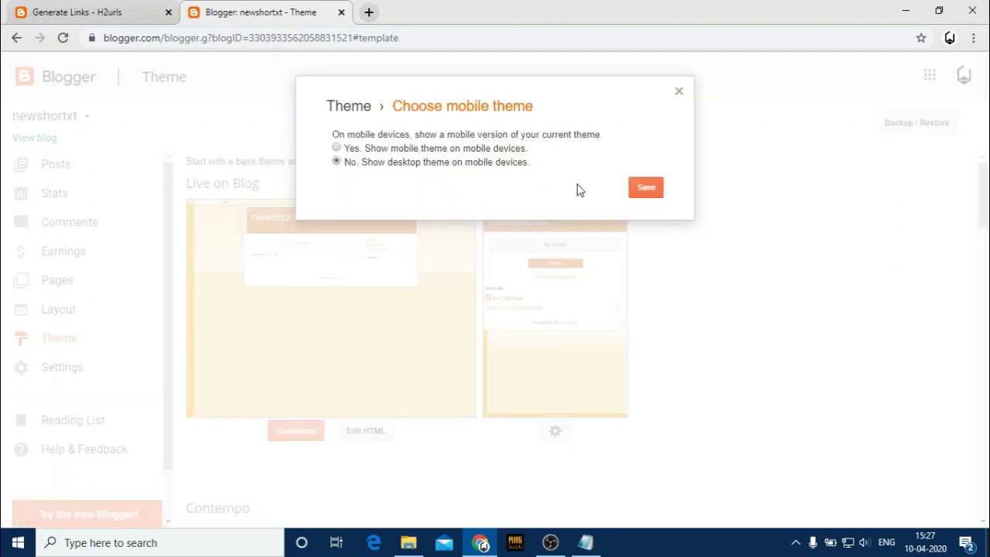
left_click(645, 188)
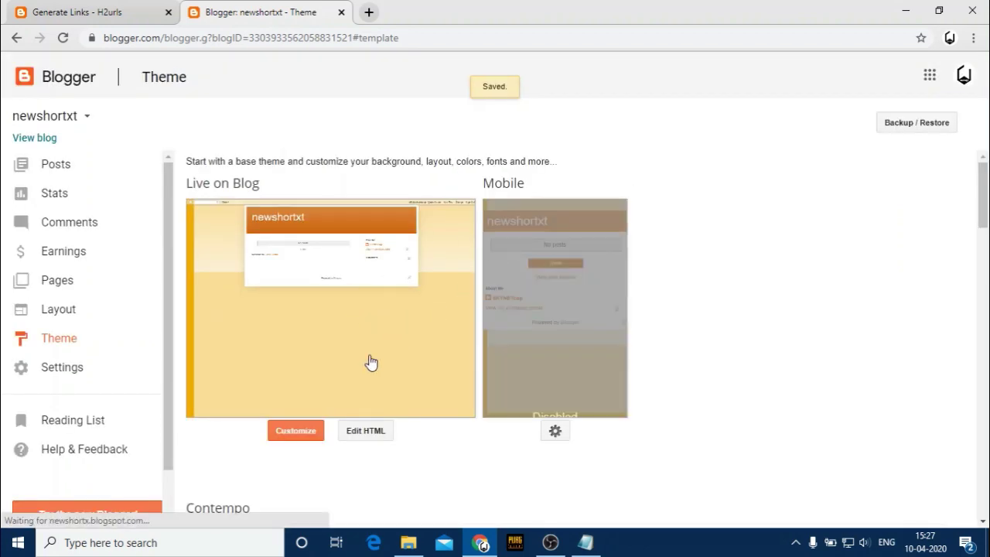
Step: Replace the theme's entire HTML with the copied shortener code and save the theme
left_click(380, 434)
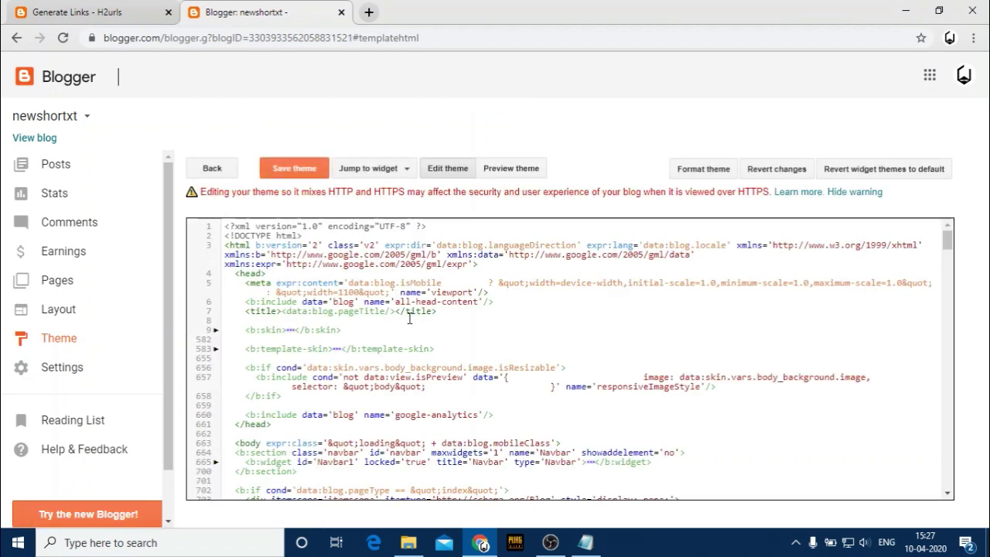
key("ctrl+a")
right_click(410, 319)
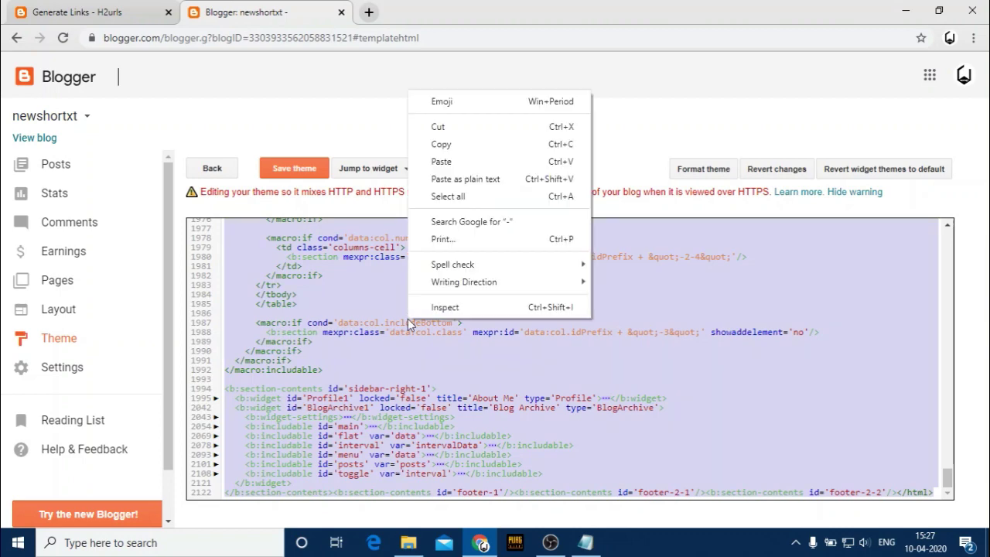
left_click(458, 164)
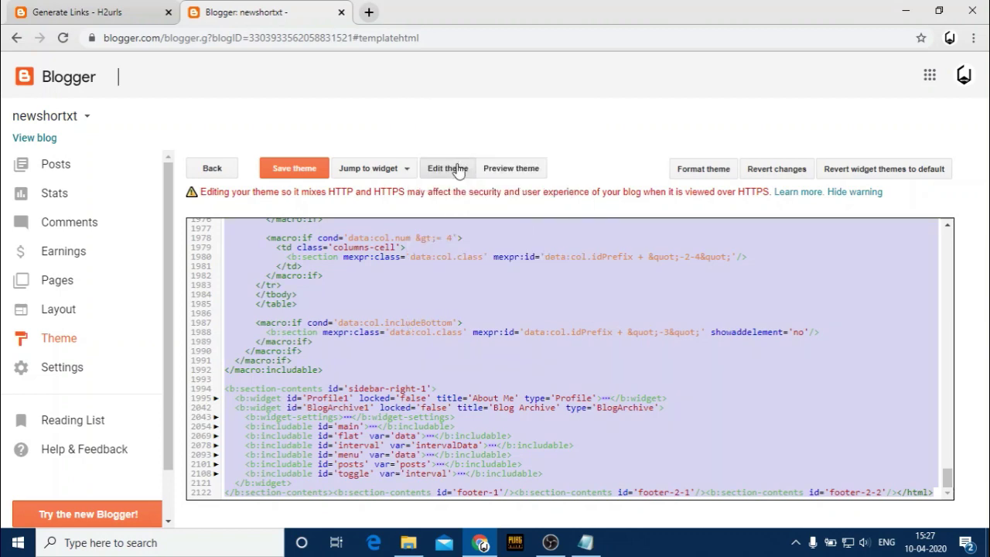
key("ctrl+v")
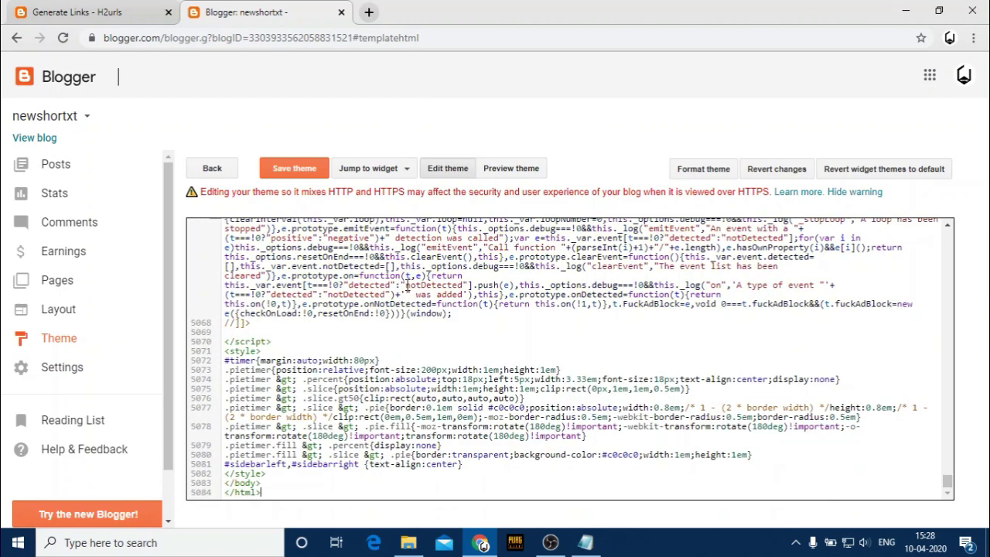
left_click(298, 170)
Step: View the blog in an incognito window, examine its header, sidebar and footer, and minimize the window
right_click(52, 138)
left_click(177, 167)
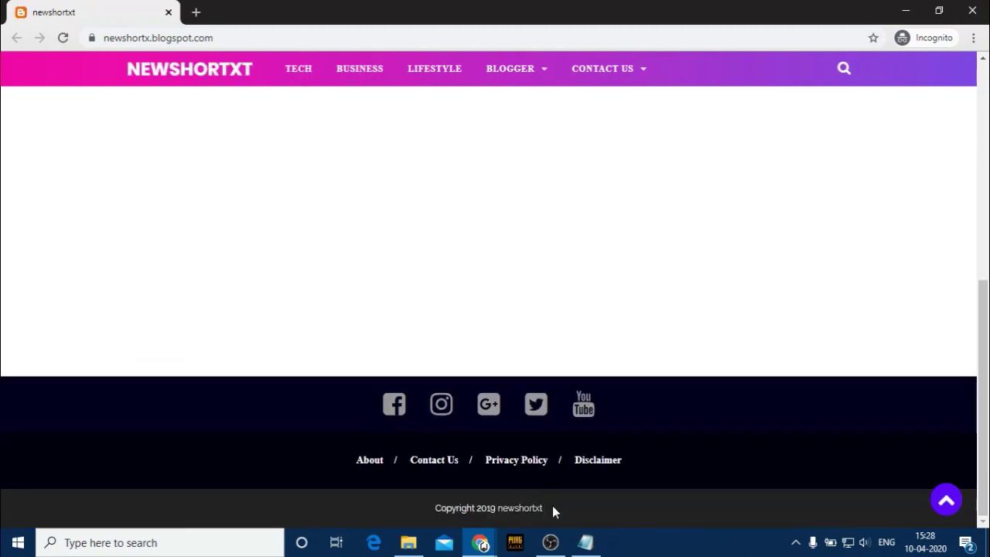
mouse_move(542, 508)
left_mouse_down()
mouse_move(417, 511)
mouse_move(547, 513)
left_mouse_up()
scroll(567, 486, "up", 6)
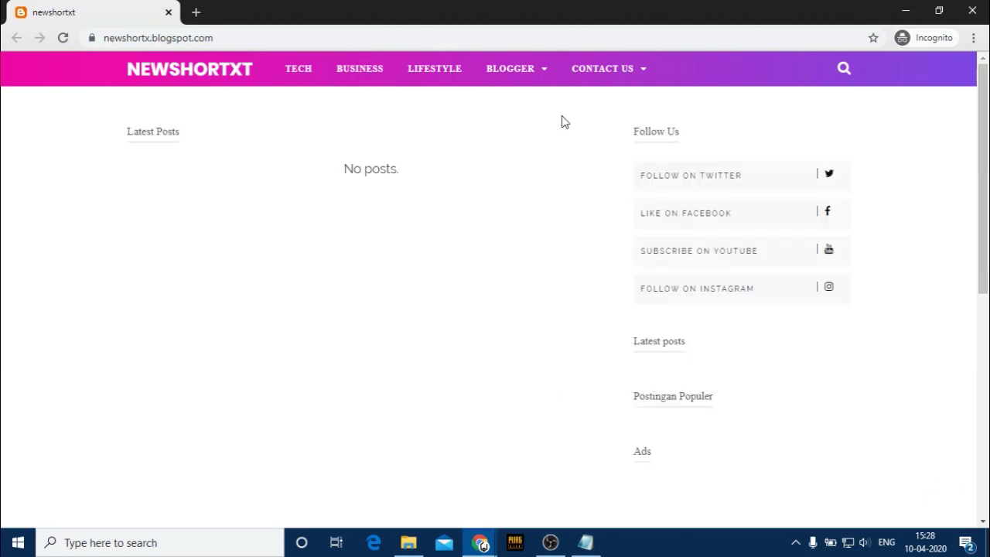
scroll(972, 194, "down", 6)
scroll(779, 246, "up", 6)
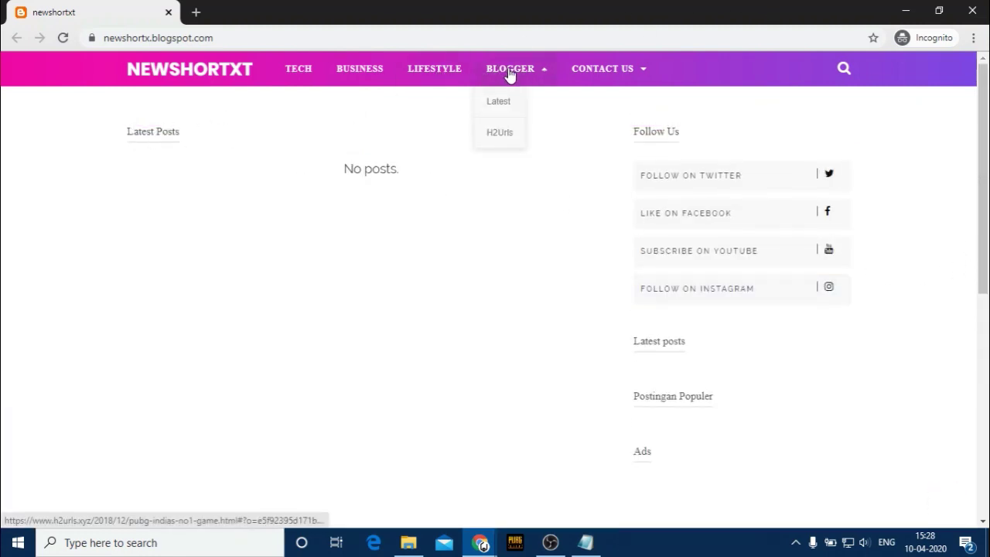
left_click(904, 11)
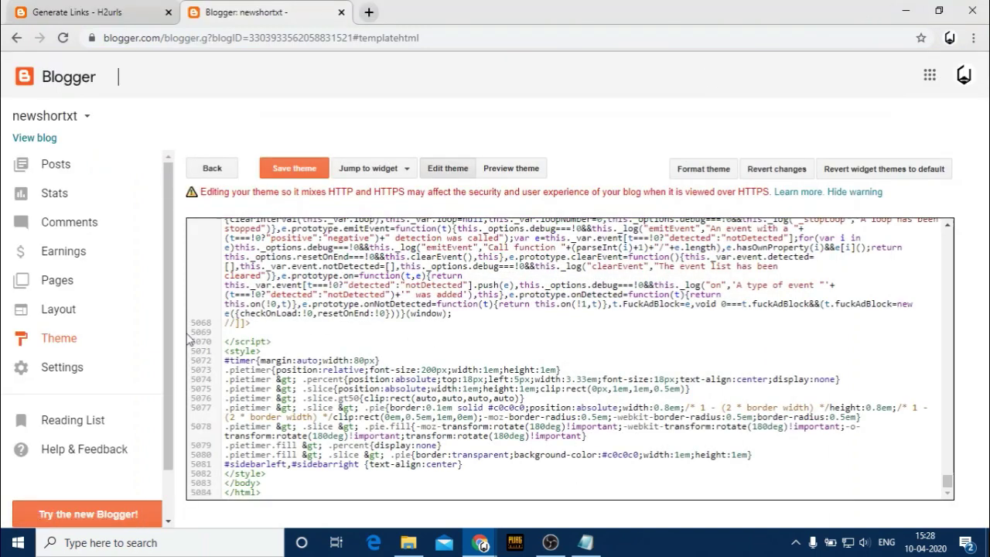
Step: Create a new page for the newshortxt blog and title it "generate"
left_click(71, 282)
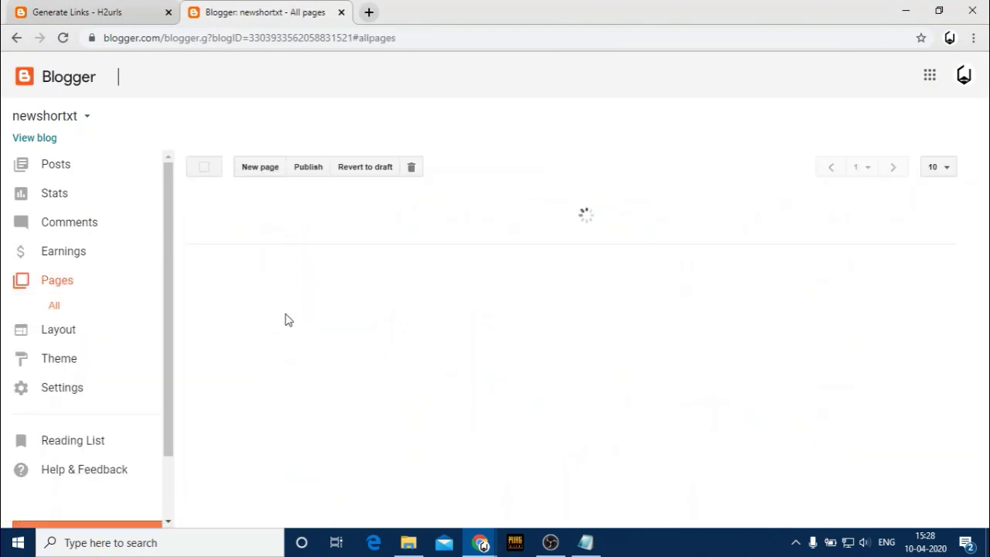
left_click(261, 172)
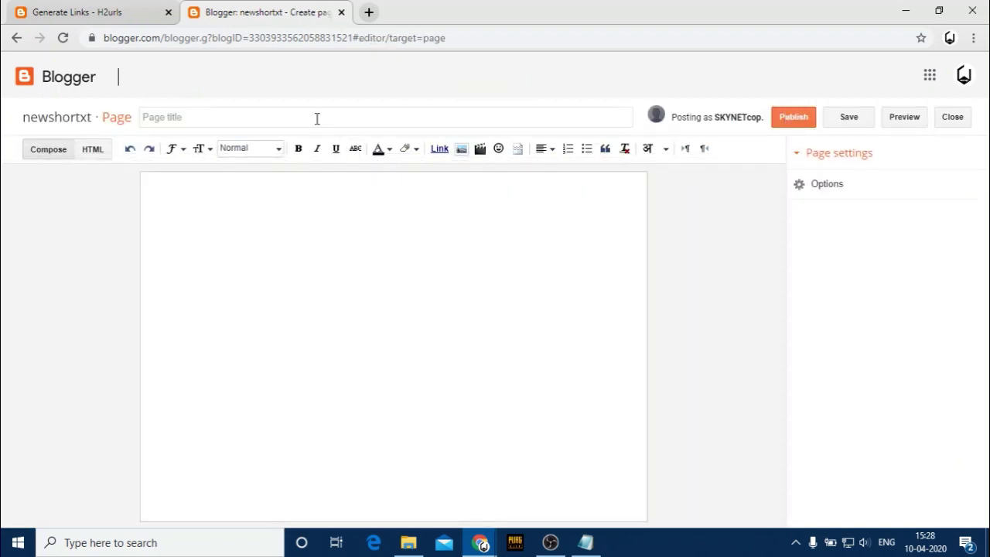
left_click(317, 118)
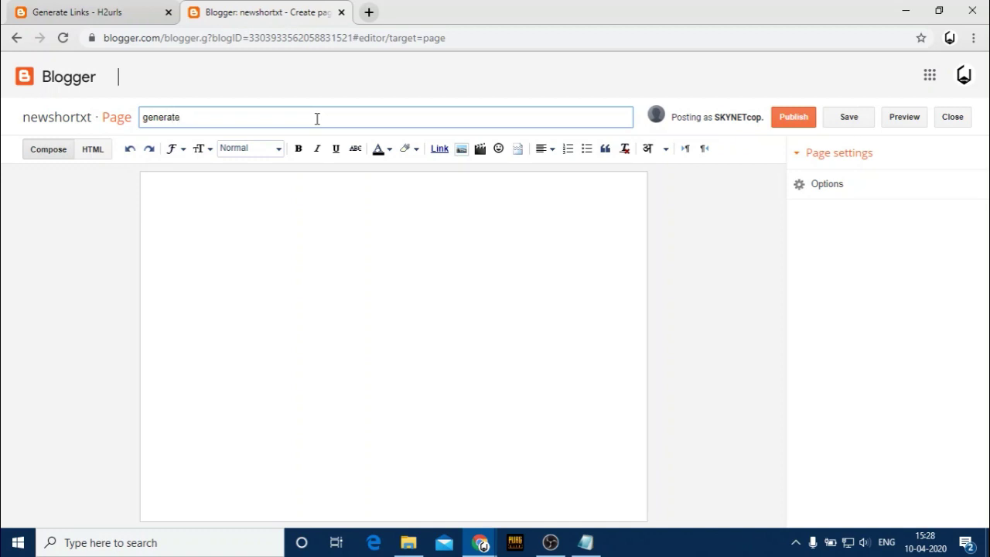
left_click(256, 188)
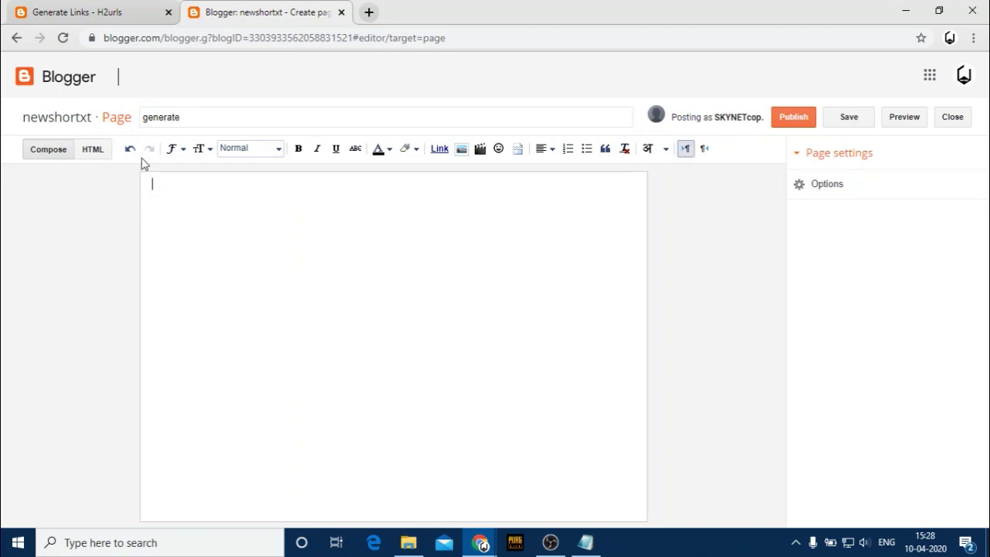
Step: Open the "generate page code" file from the script folder in File Explorer and copy all of its code
left_click(409, 543)
left_click(335, 193)
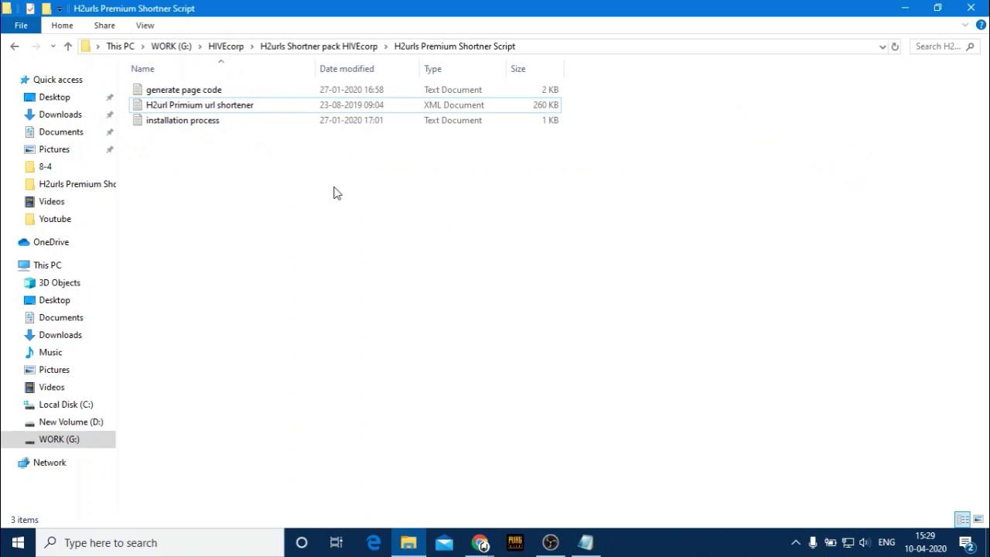
double_click(238, 91)
left_click(234, 198)
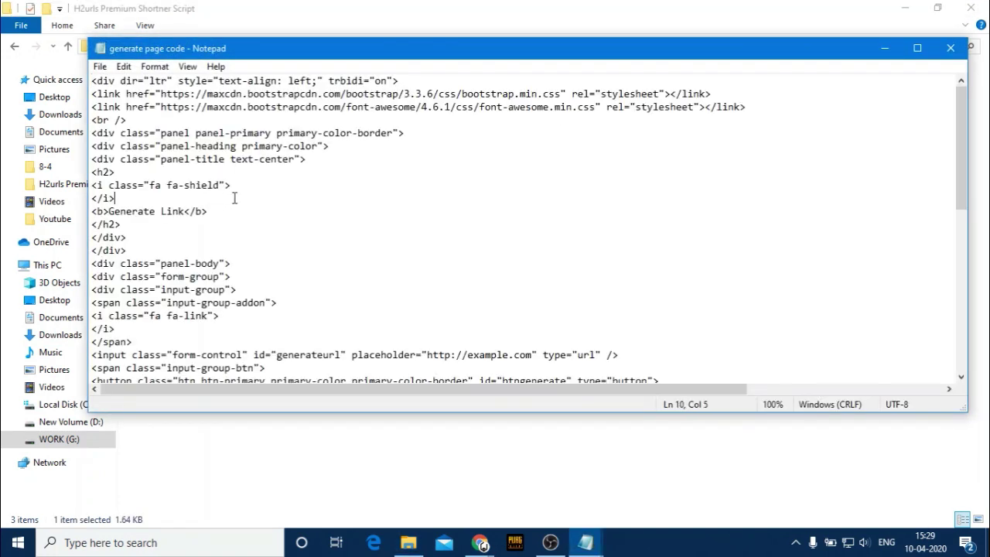
key("ctrl+a")
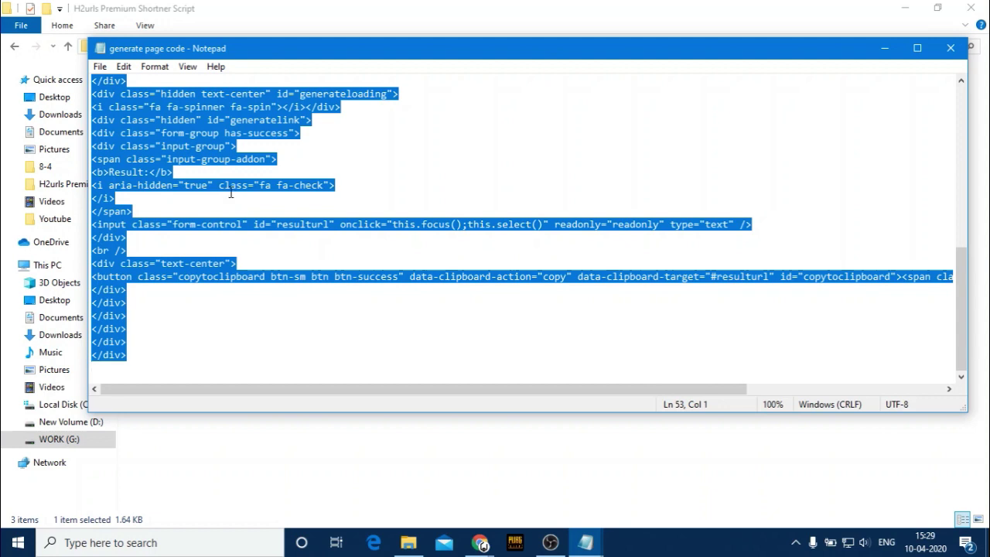
right_click(230, 194)
left_click(260, 237)
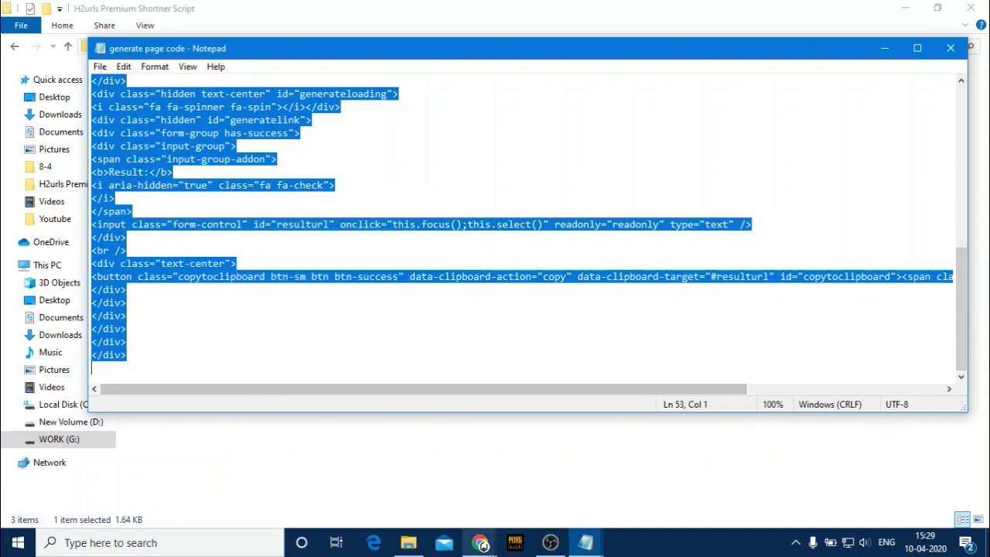
Step: Switch back to Blogger in Chrome, replace the generate page's HTML with the copied code and publish the page
mouse_move(482, 544)
left_click(453, 495)
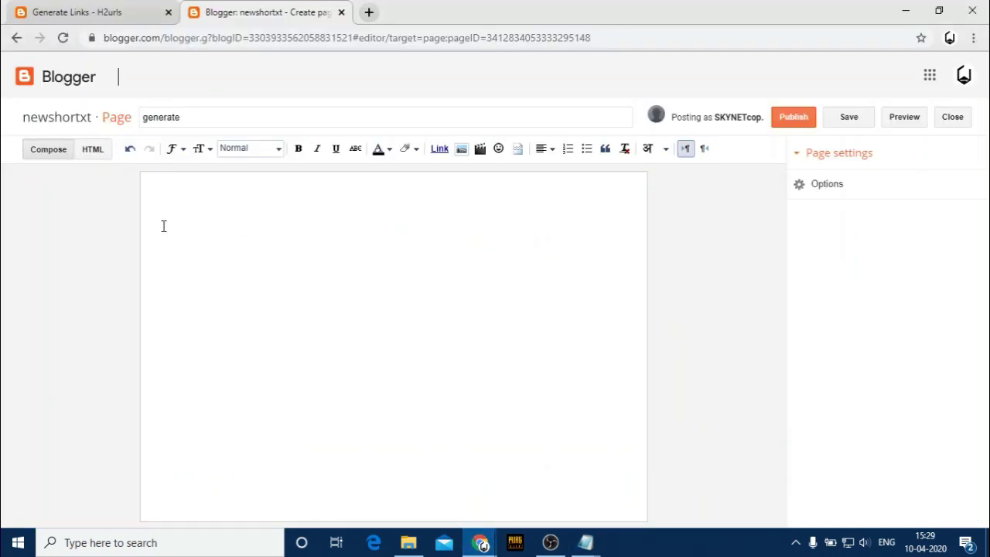
left_click(94, 150)
key("ctrl+a")
right_click(76, 195)
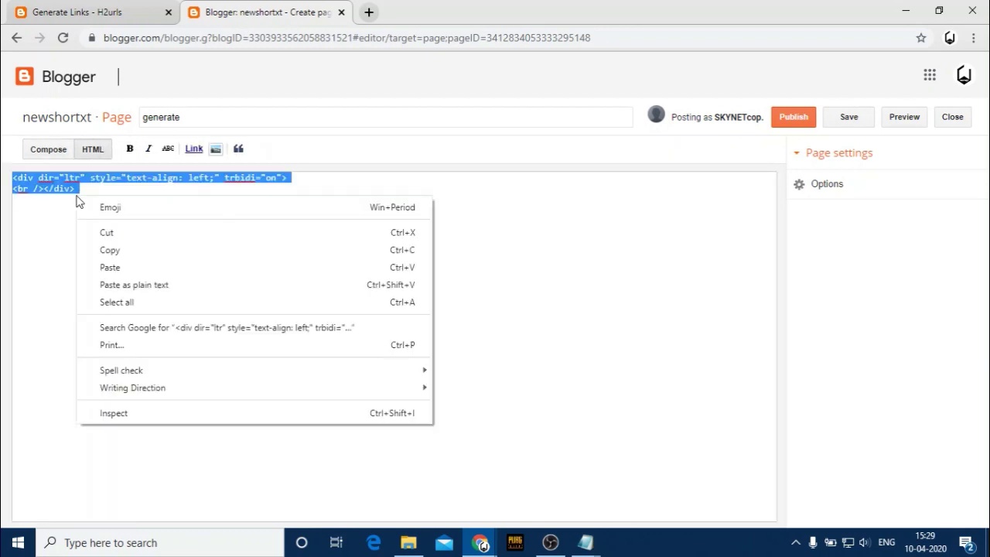
left_click(158, 267)
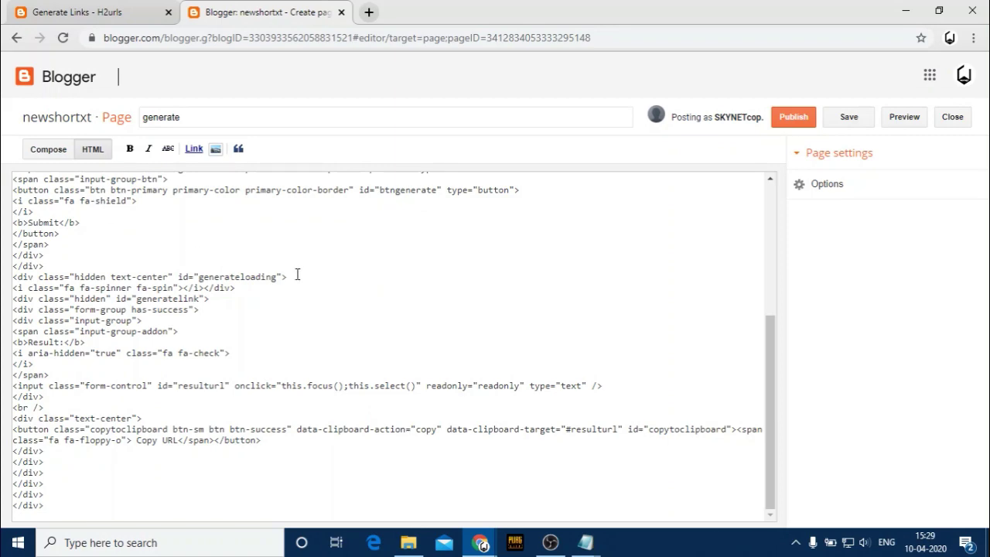
scroll(348, 286, "down", 3)
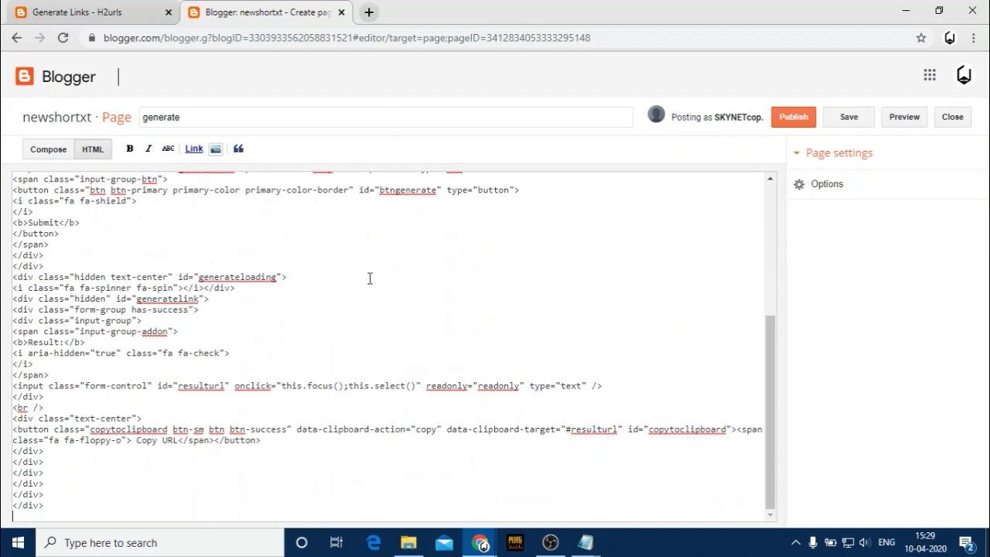
left_click(801, 126)
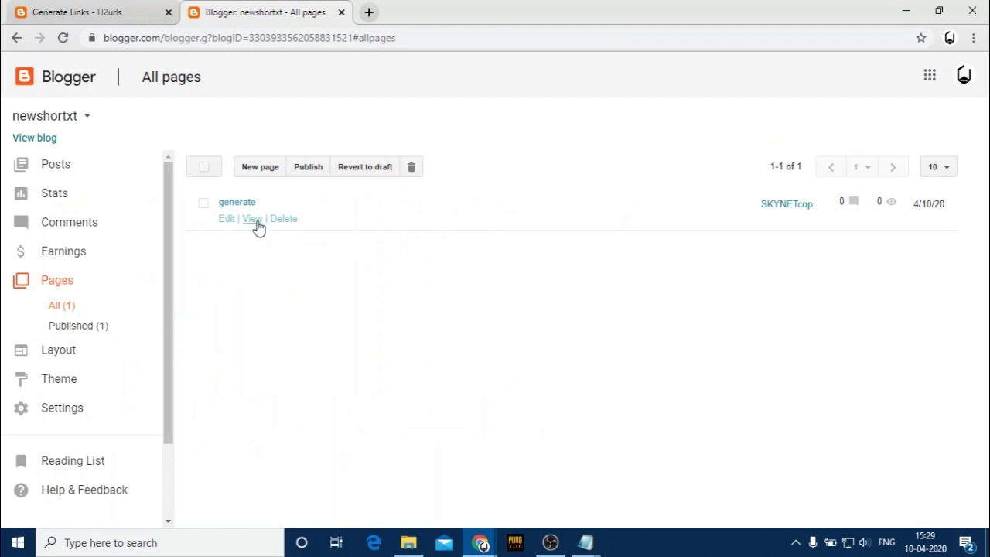
Step: View the published generate page, copy its web address and check the Blogger entry in its header navigation
left_click(257, 219)
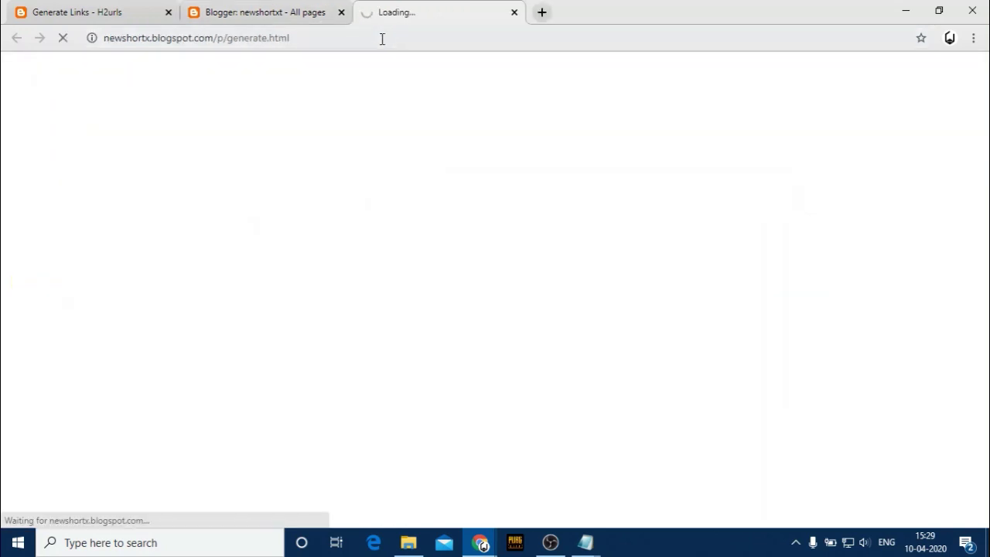
left_click(382, 39)
right_click(379, 42)
left_click(398, 115)
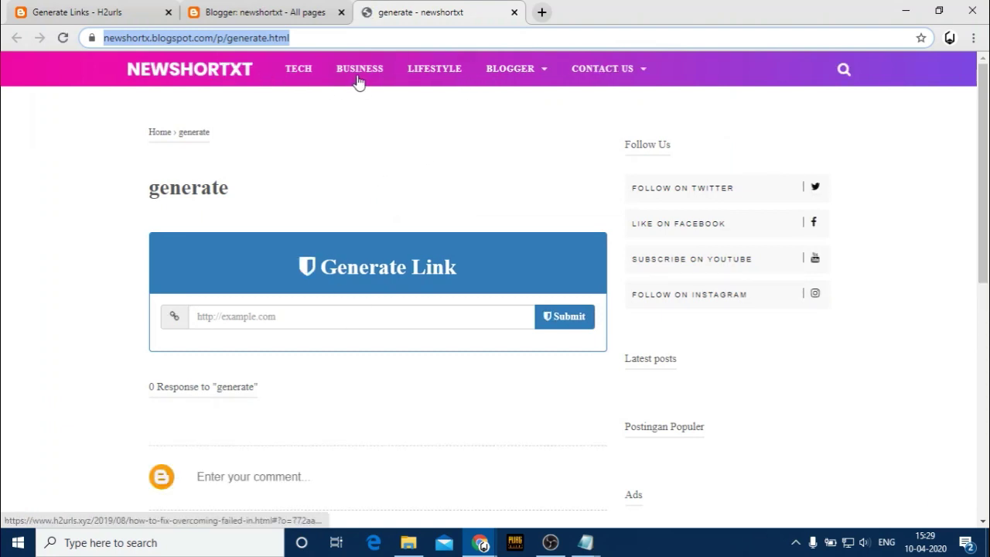
mouse_move(518, 79)
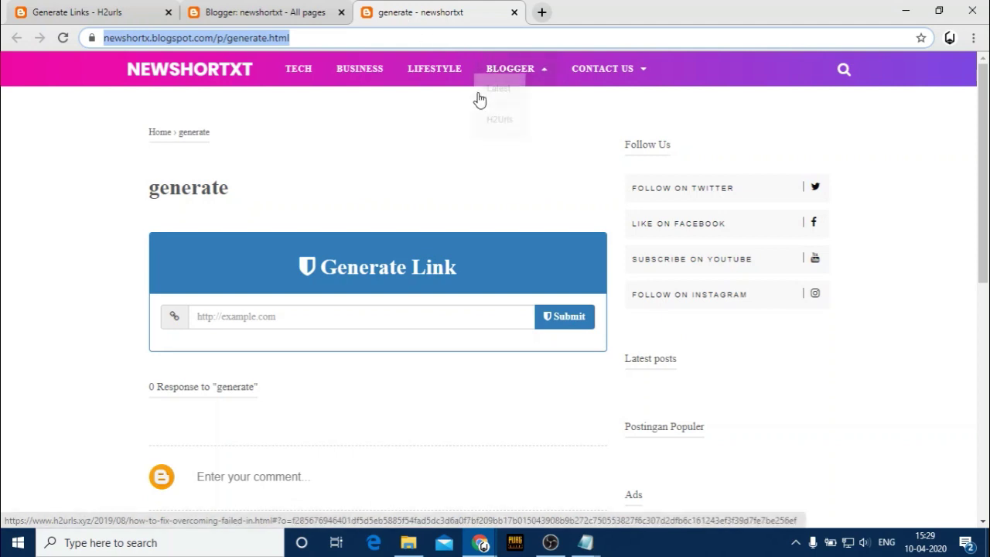
Step: Open the blog theme's HTML for editing and search the code for "h2urls" to locate the header navigation links
left_click(314, 11)
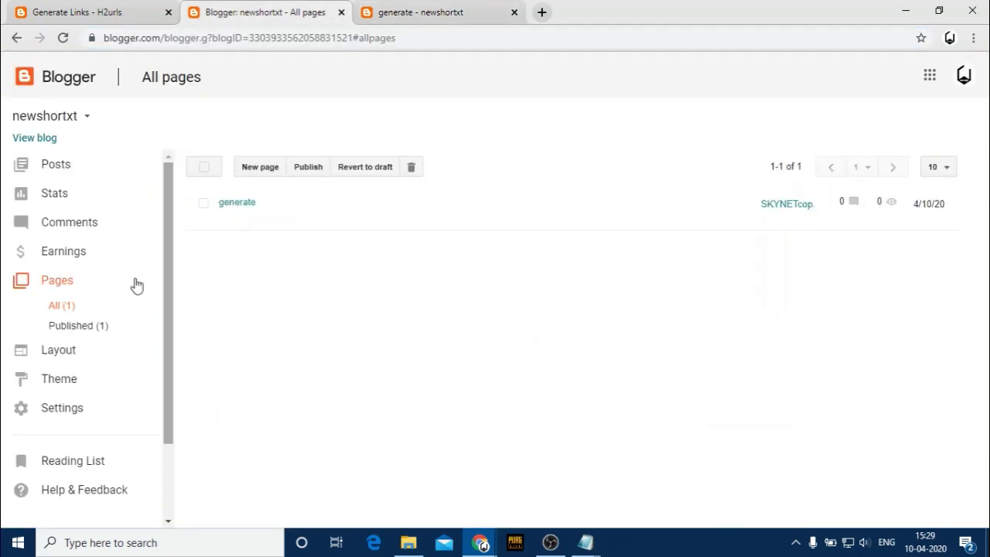
left_click(82, 379)
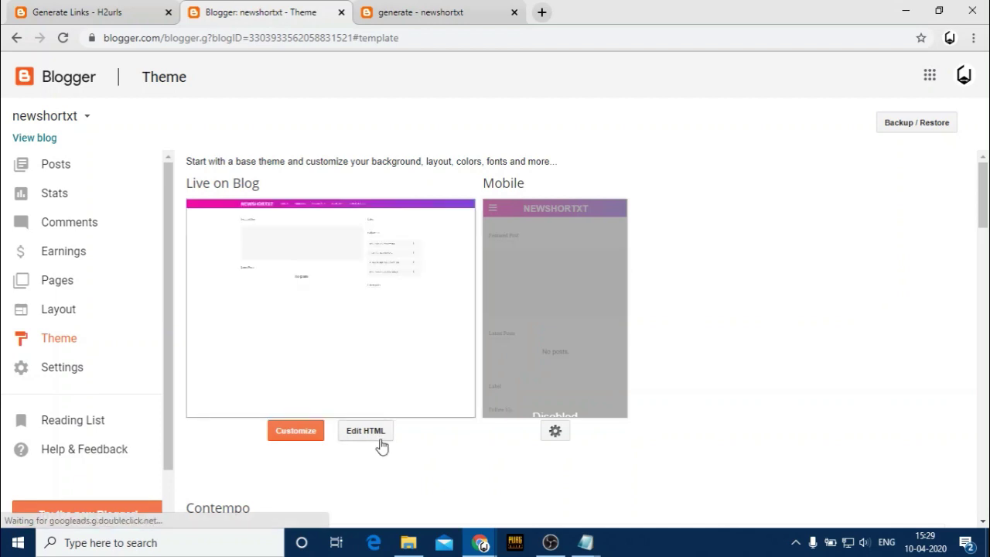
left_click(380, 430)
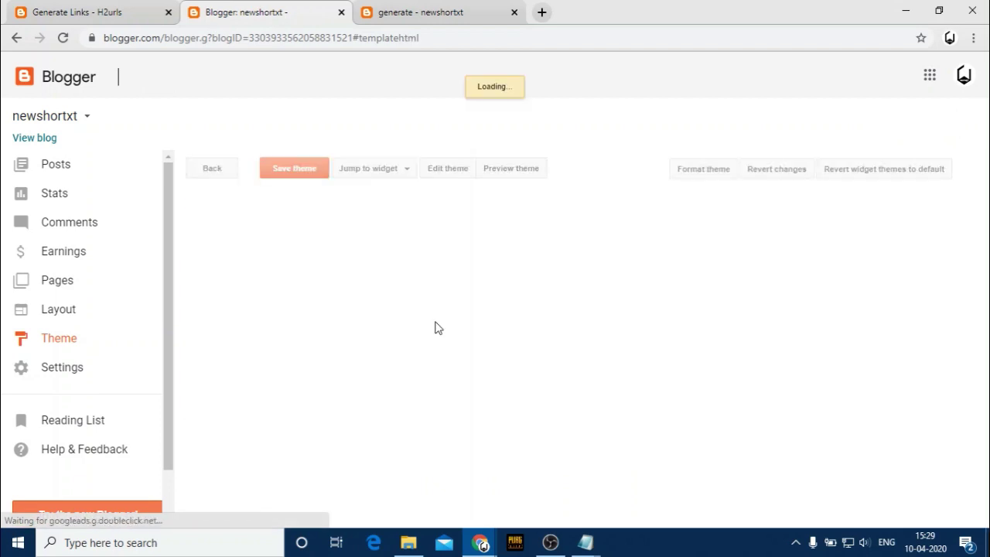
left_click(427, 14)
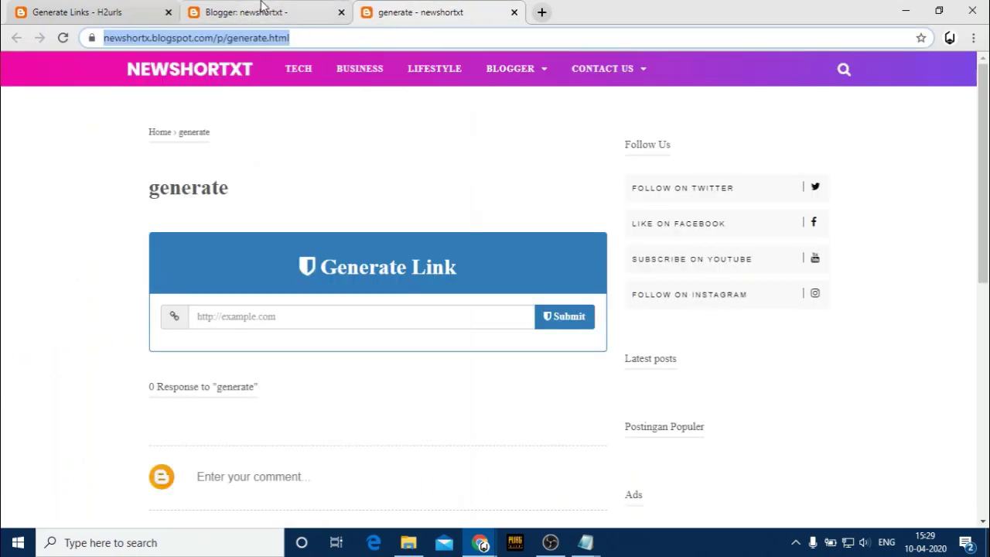
left_click(261, 11)
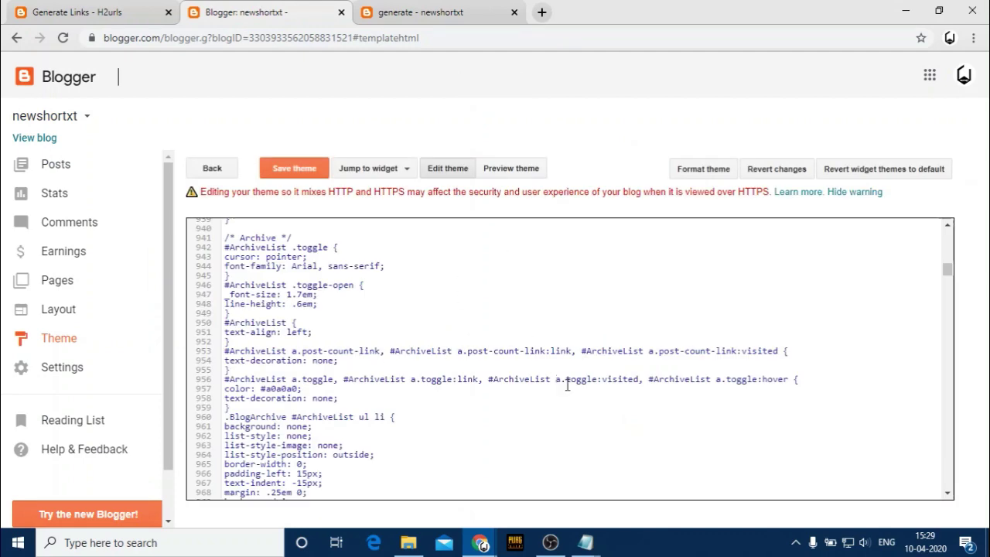
scroll(591, 371, "down", 4)
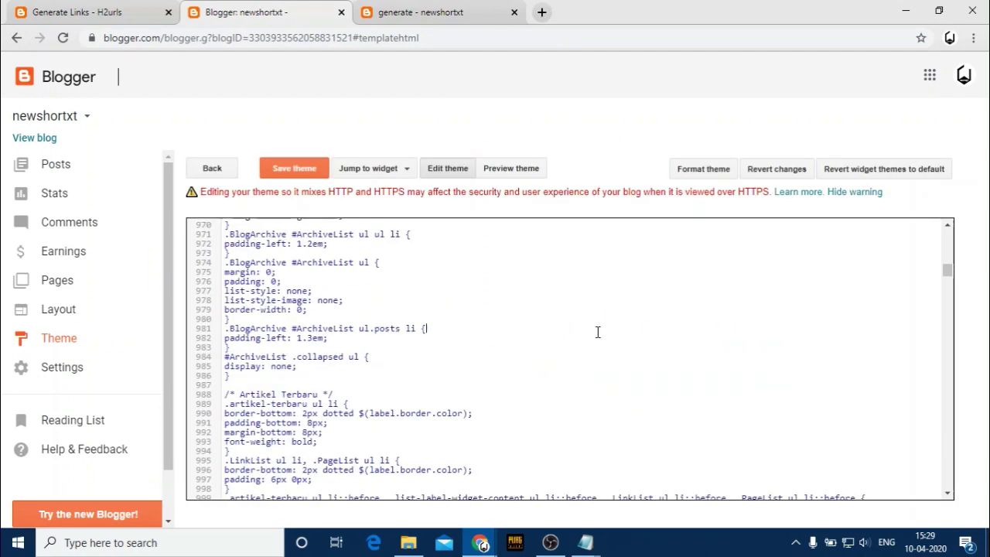
key("ctrl+f")
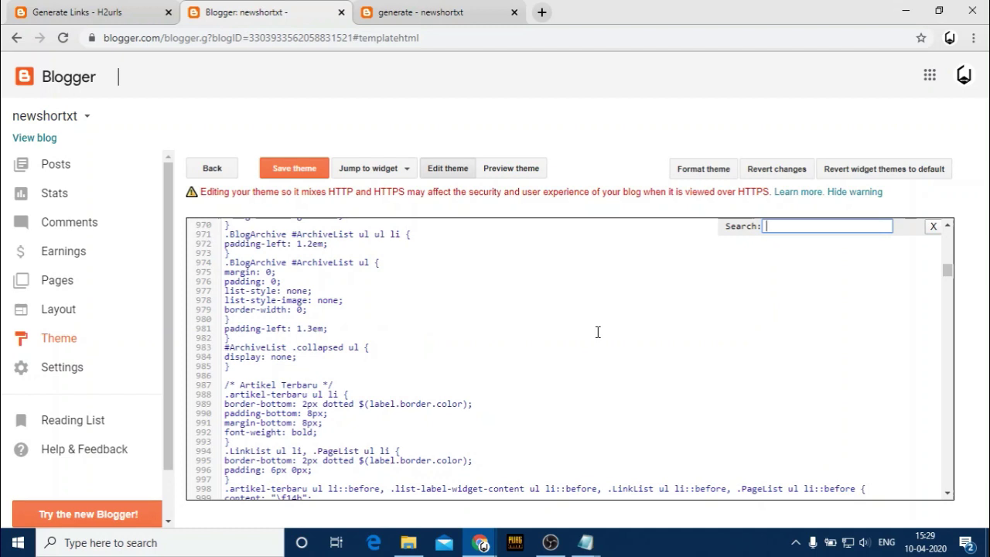
type("h2urls")
key("Return")
scroll(460, 314, "up", 1)
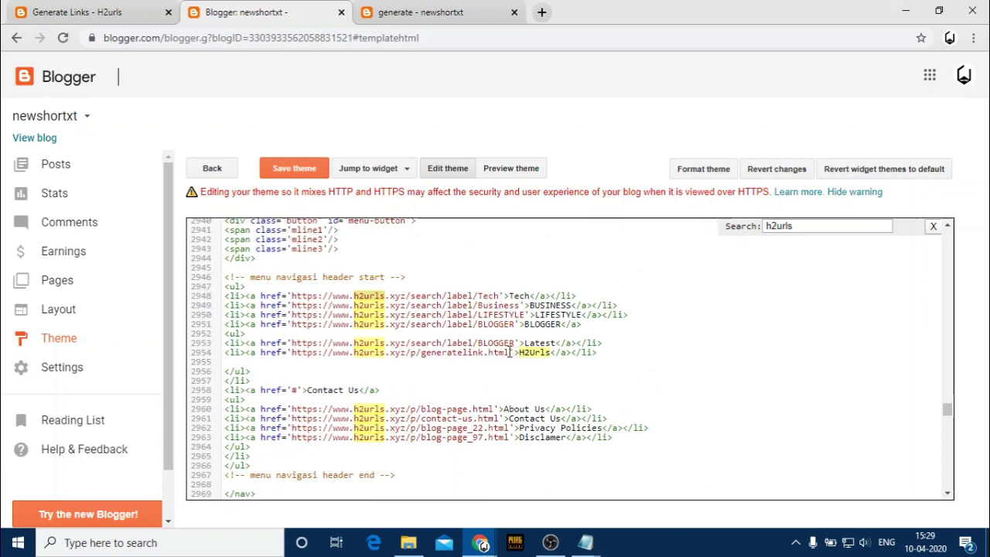
Step: Replace the H2Urls navigation item's link with the copied generate page address and save the theme
left_click_drag(510, 352, 302, 353)
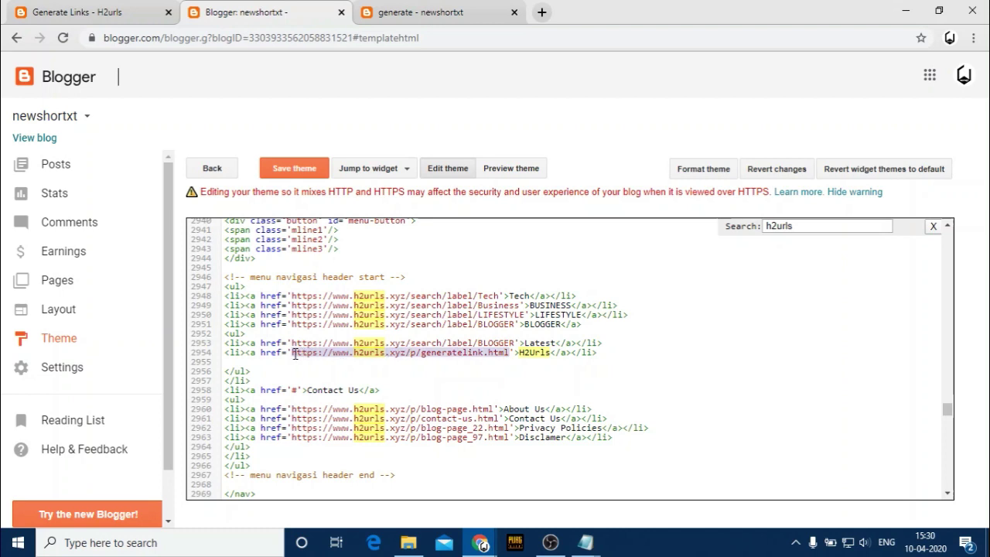
right_click(304, 353)
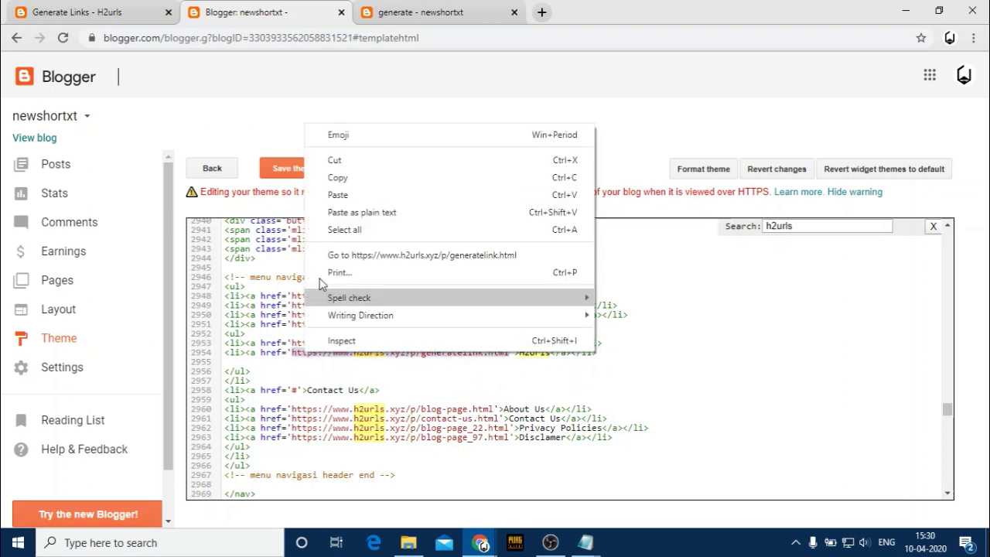
left_click(333, 194)
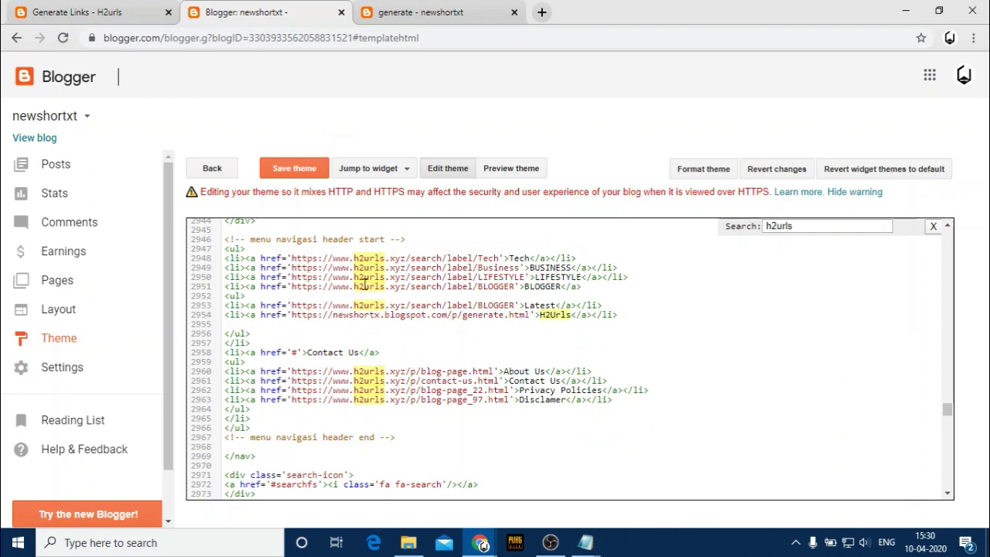
left_click(279, 162)
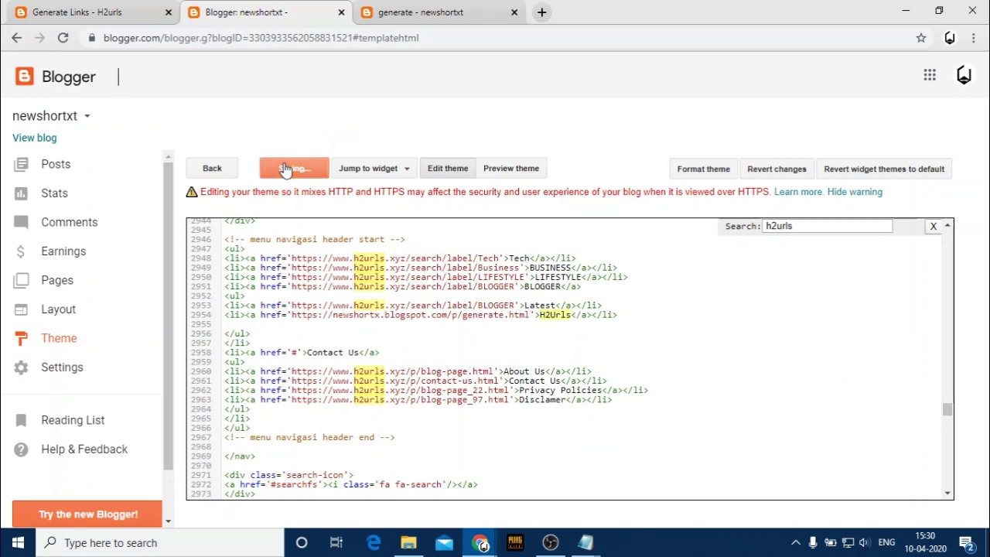
Step: Return to the published generate page and reload it to check the updated header navigation
left_click(424, 12)
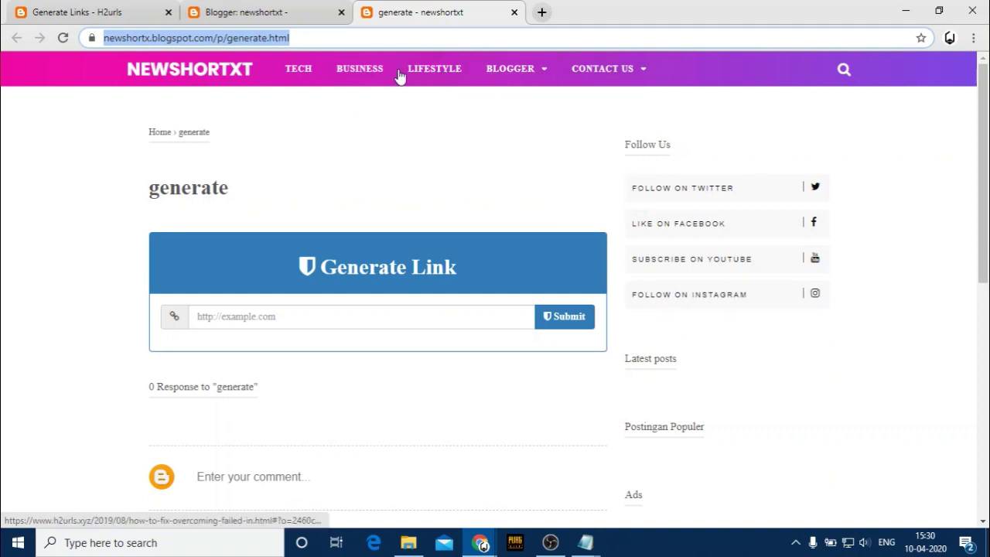
left_click(260, 10)
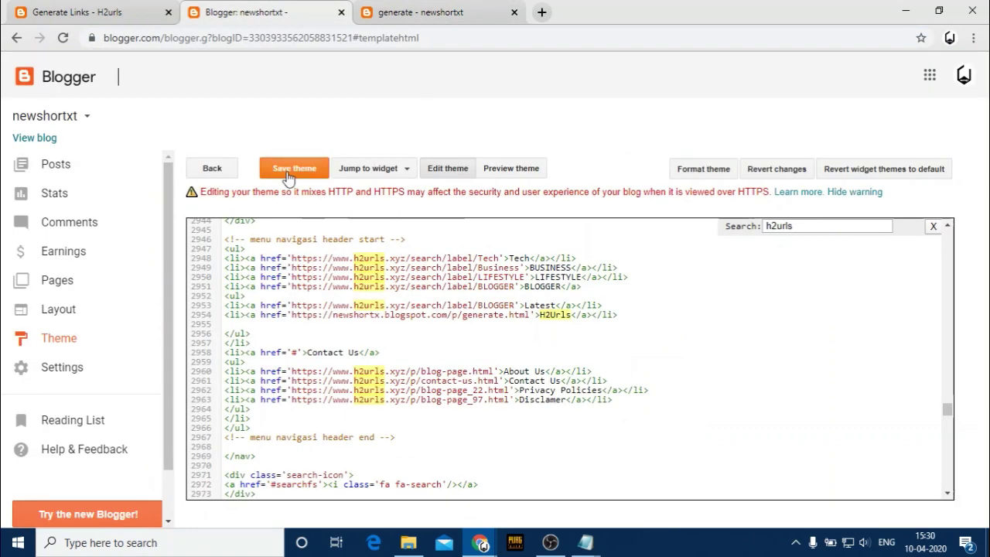
left_click(396, 8)
left_click(44, 142)
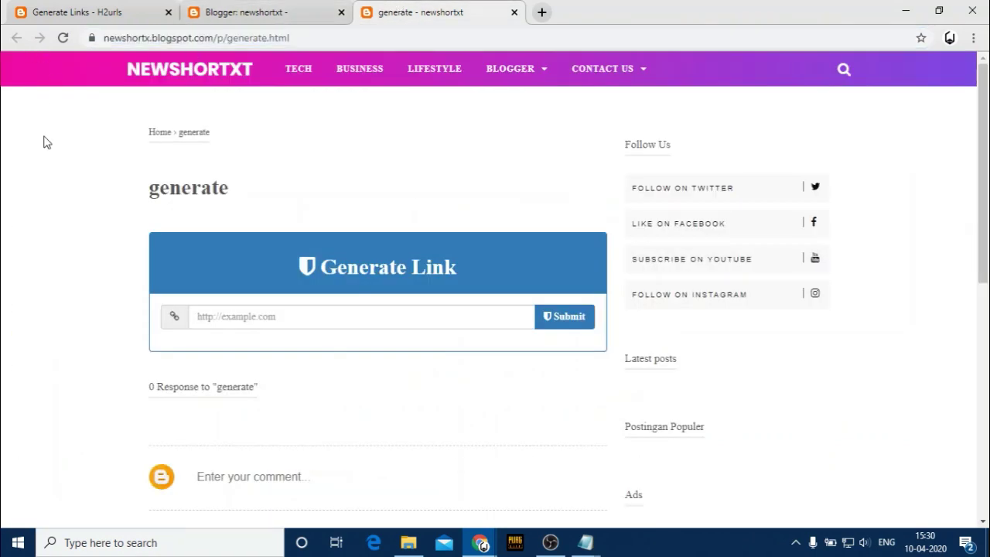
left_click(61, 38)
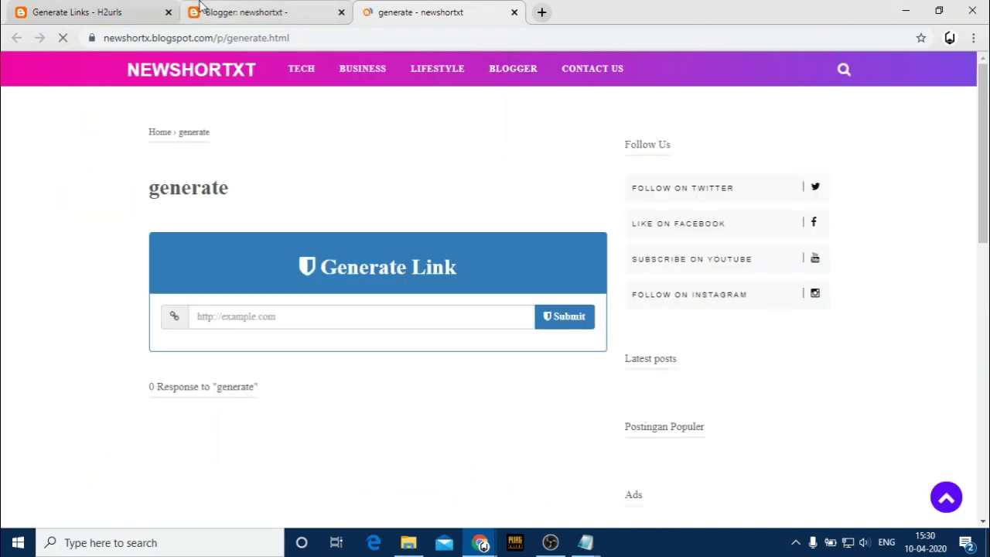
Step: Rename the H2Urls navigation item to "Short" in the theme's HTML and save the theme
key("ctrl+shift+Tab")
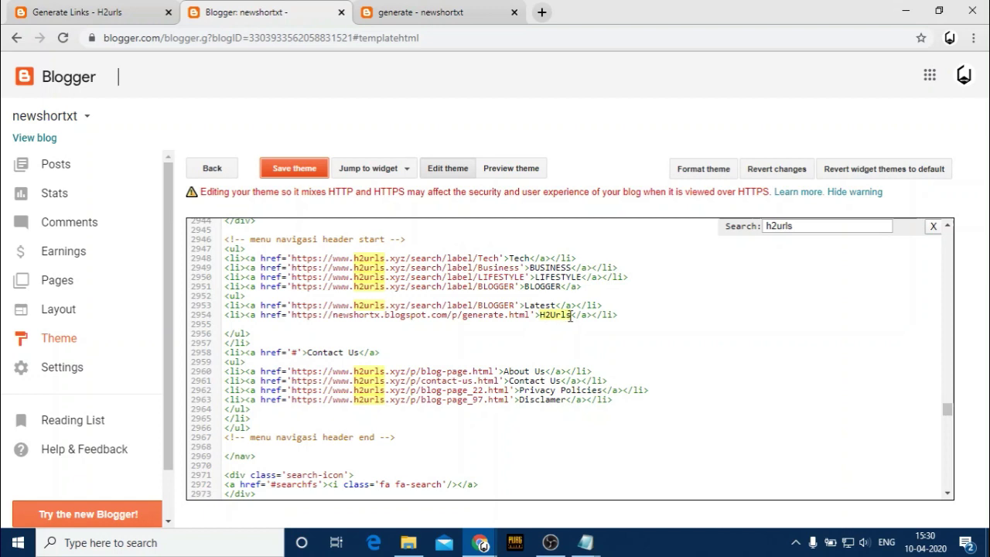
key("BackSpace")
key("BackSpace")
key("BackSpace")
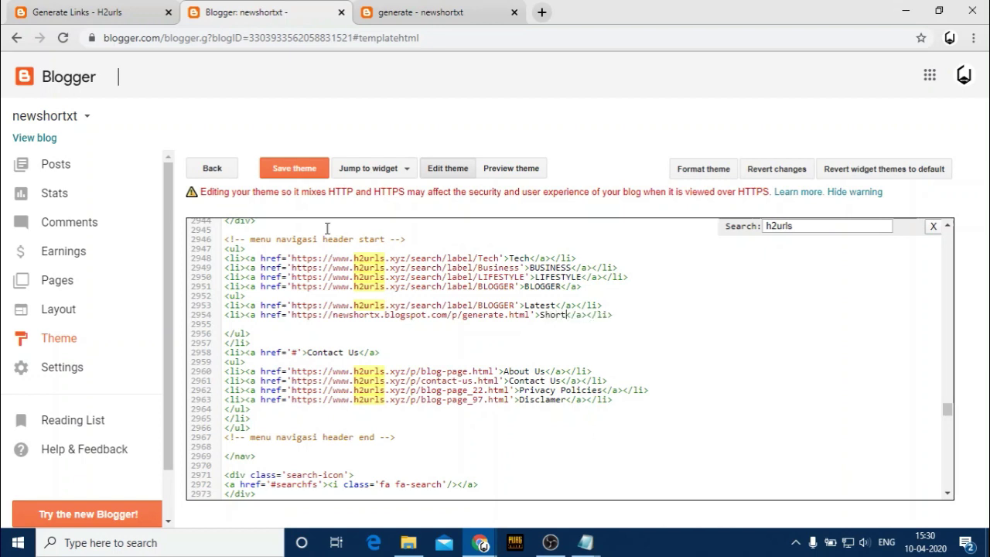
left_click(317, 175)
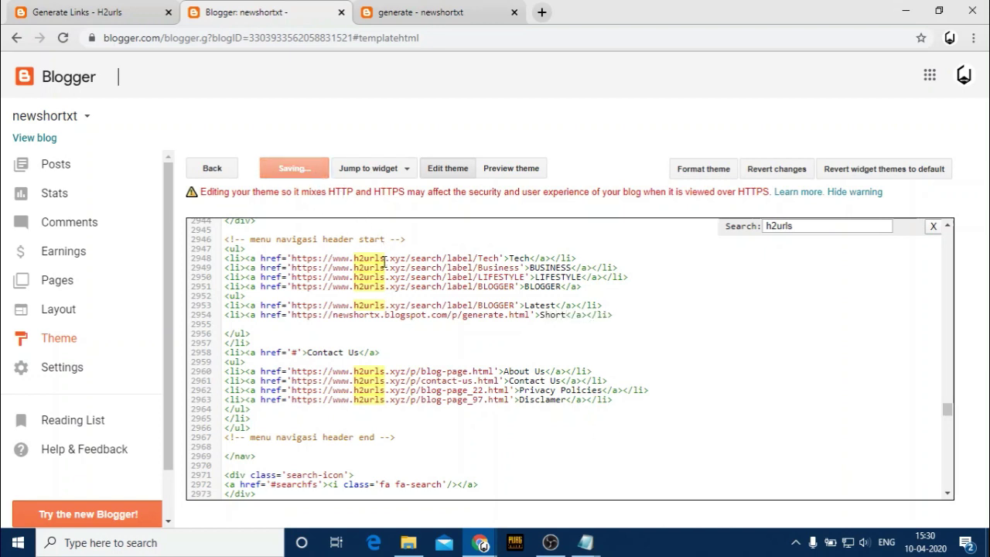
Step: Review the Business, Lifestyle and Blogger link lines in the theme's header navigation code
left_click(628, 268)
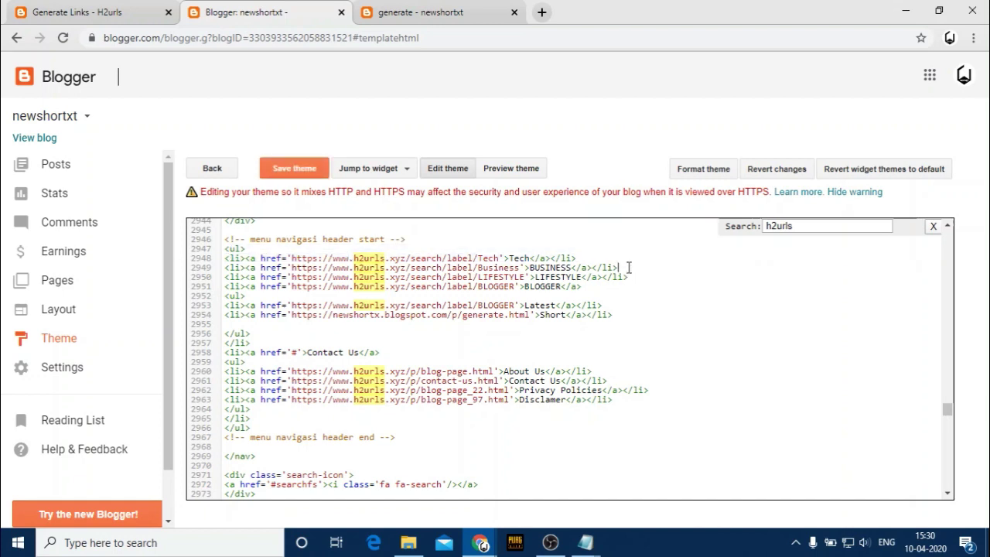
left_click_drag(629, 267, 236, 265)
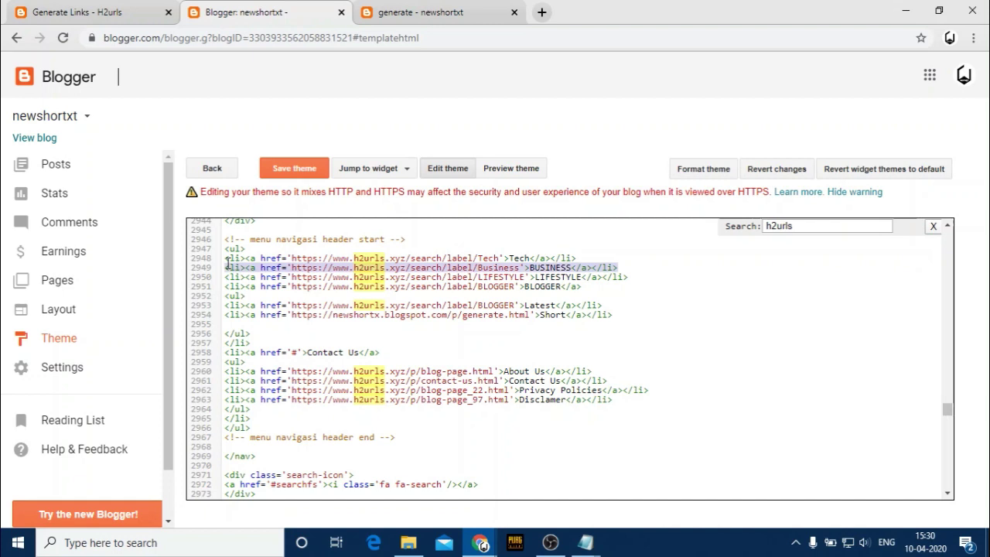
left_click_drag(654, 277, 234, 278)
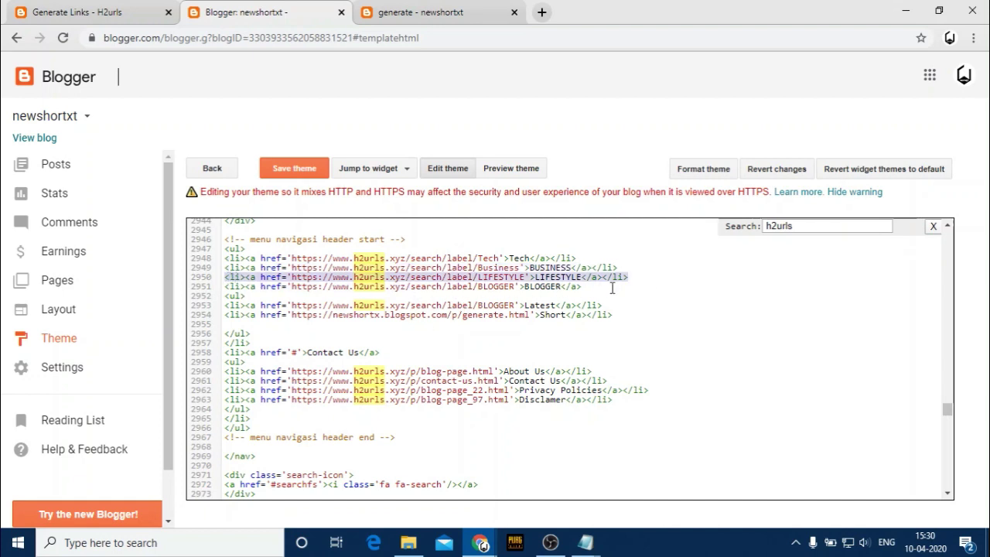
left_click_drag(612, 288, 236, 285)
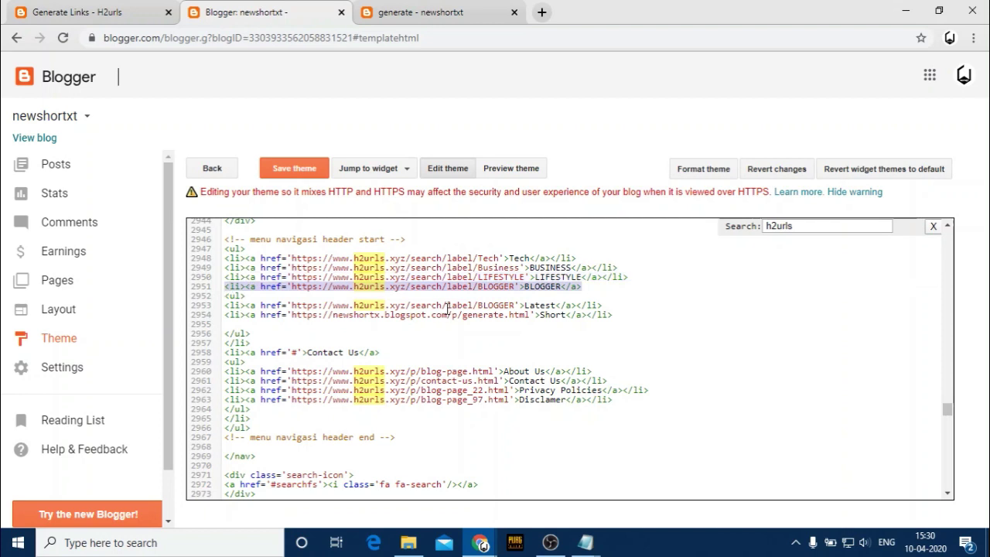
left_click(600, 288)
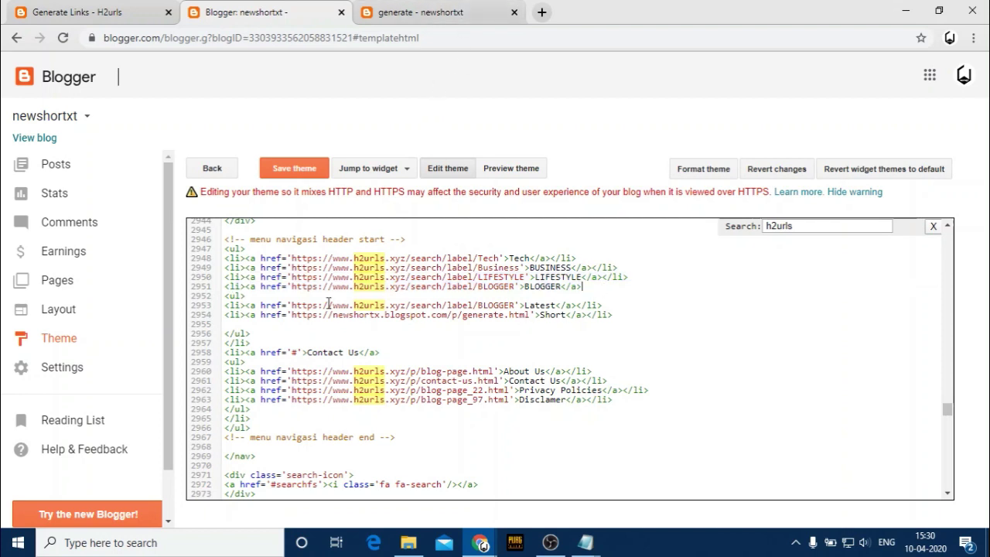
Step: Reload the published generate page and open the Short item under the header's Blogger entry to test its link
left_click(418, 14)
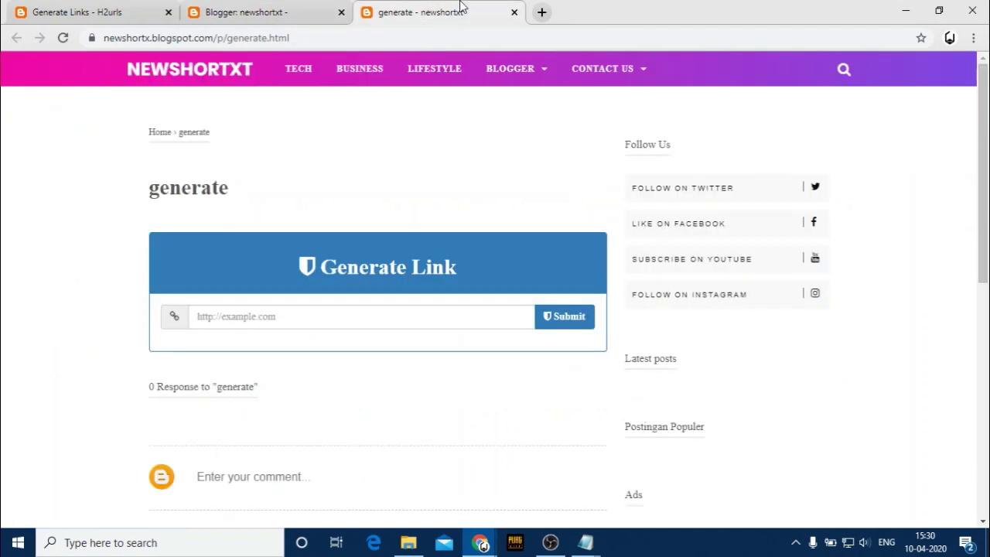
left_click(63, 37)
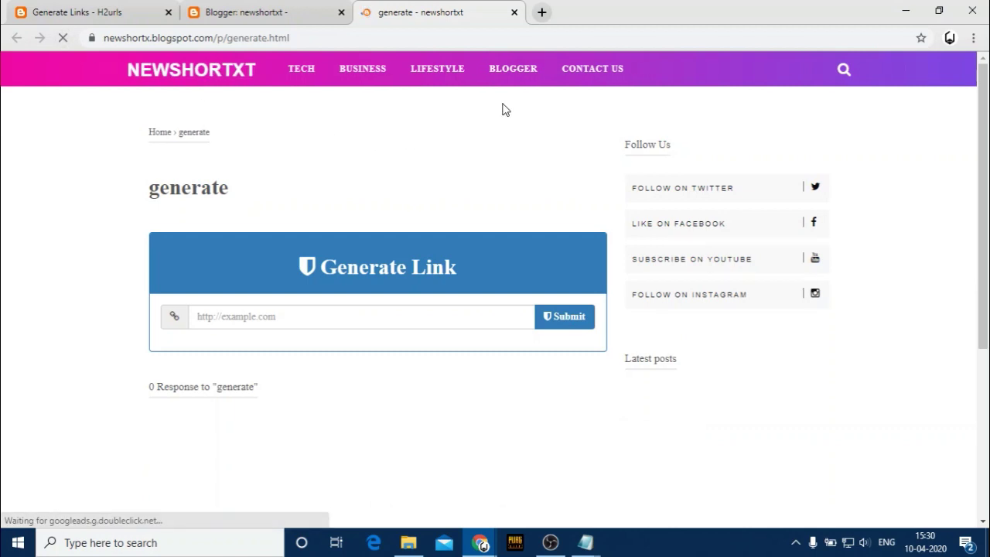
left_click(522, 73)
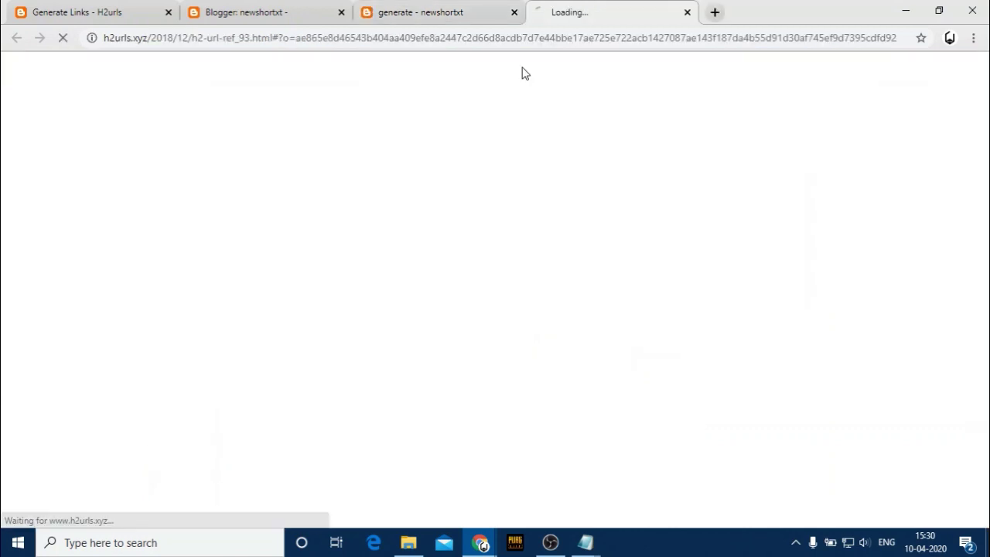
left_click(687, 12)
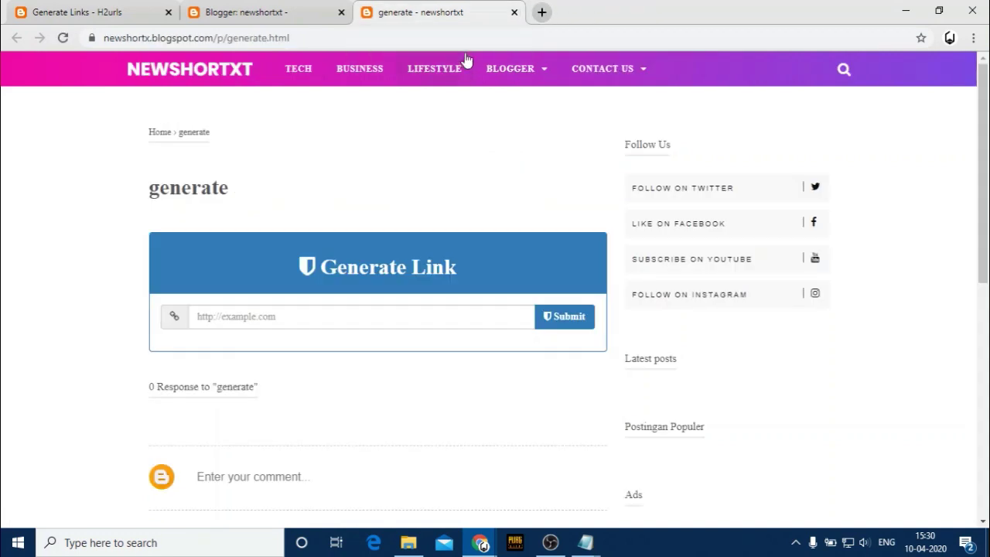
mouse_move(499, 69)
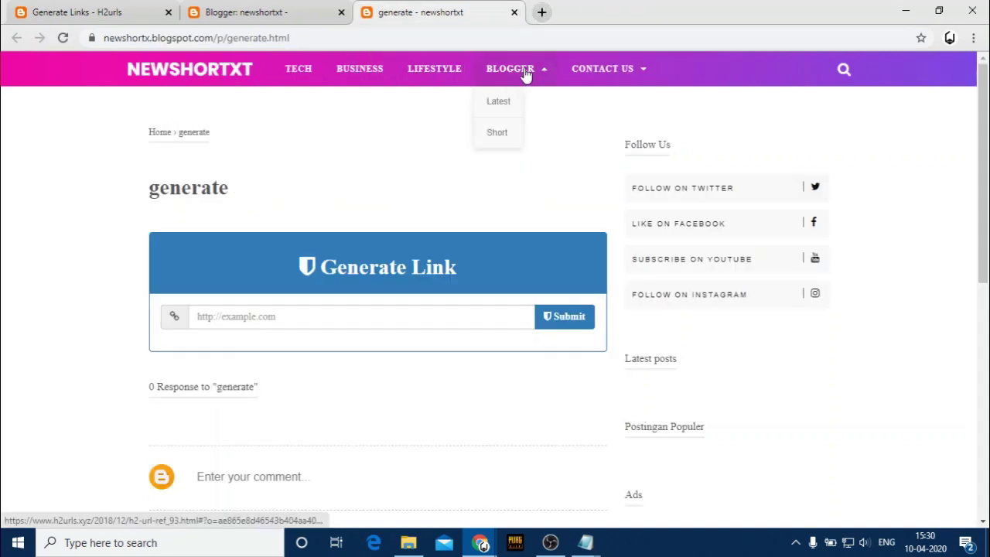
left_click(499, 134)
scroll(325, 243, "down", 4)
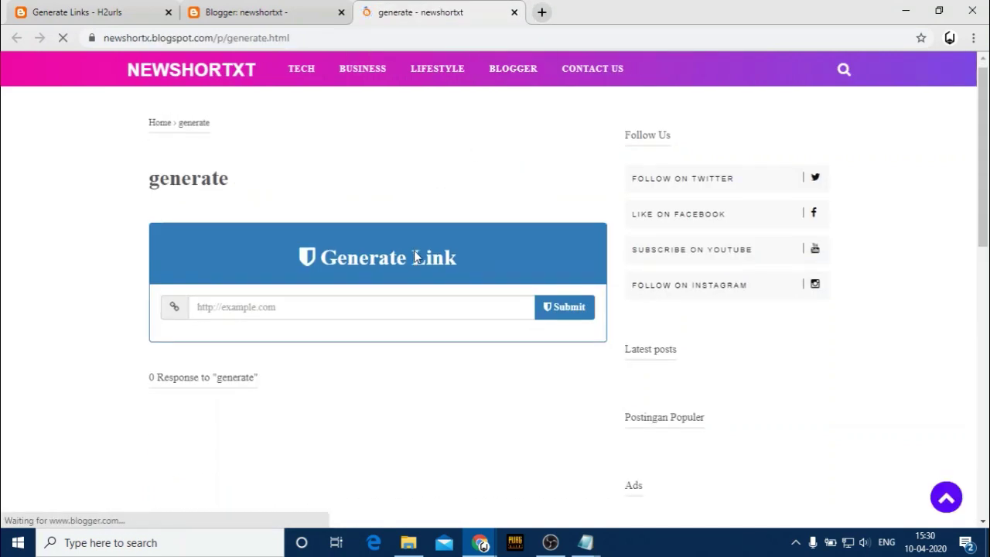
scroll(324, 243, "up", 3)
left_click(287, 315)
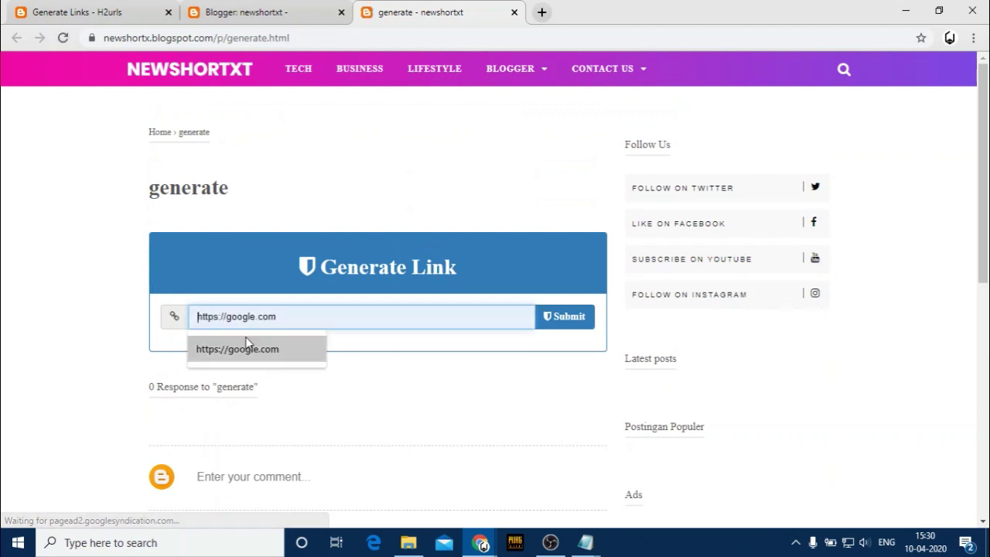
Step: Return to the Blogger dashboard and start a new post in the newshortxt blog
left_click(255, 12)
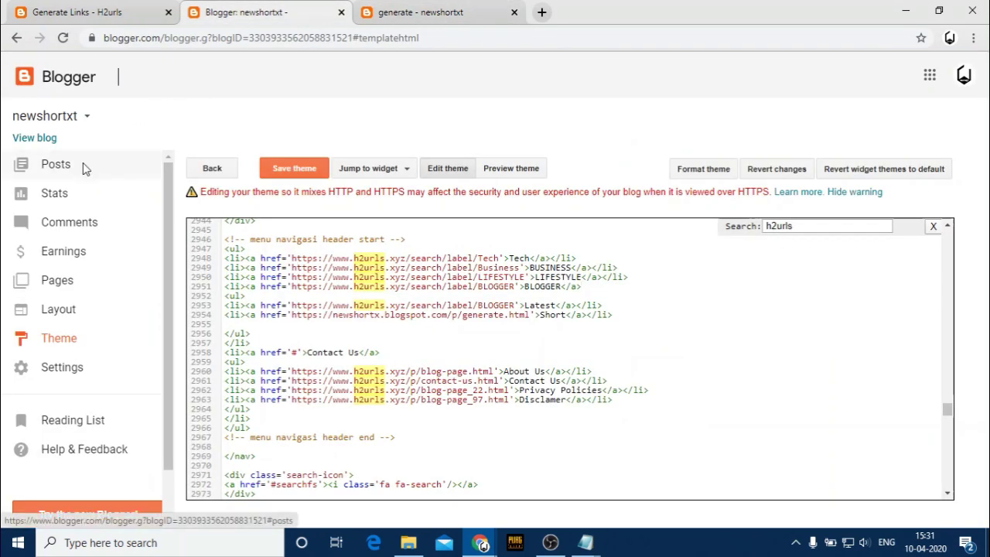
left_click(55, 164)
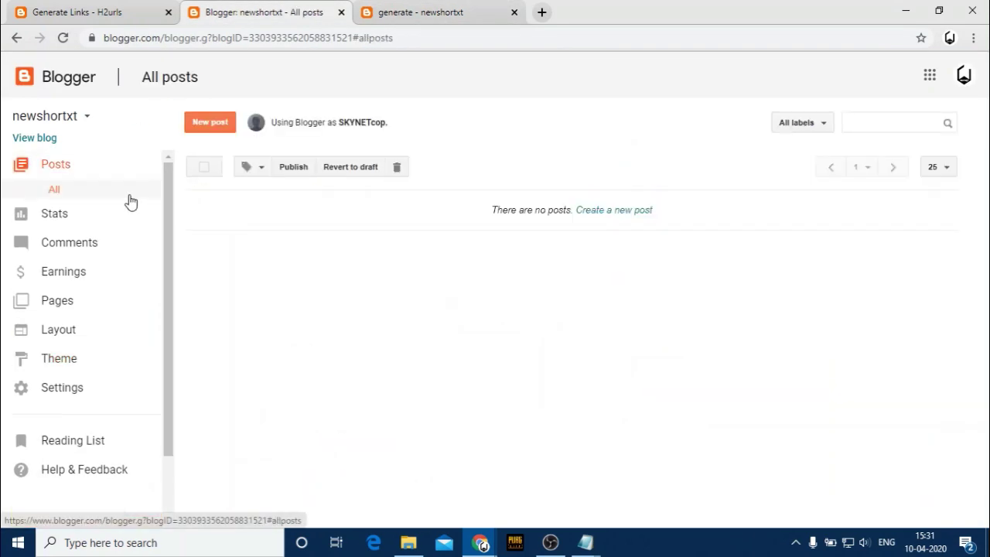
left_click(206, 123)
Step: Open the visual accessibility article from the H2urls home page and copy its title
left_click(42, 5)
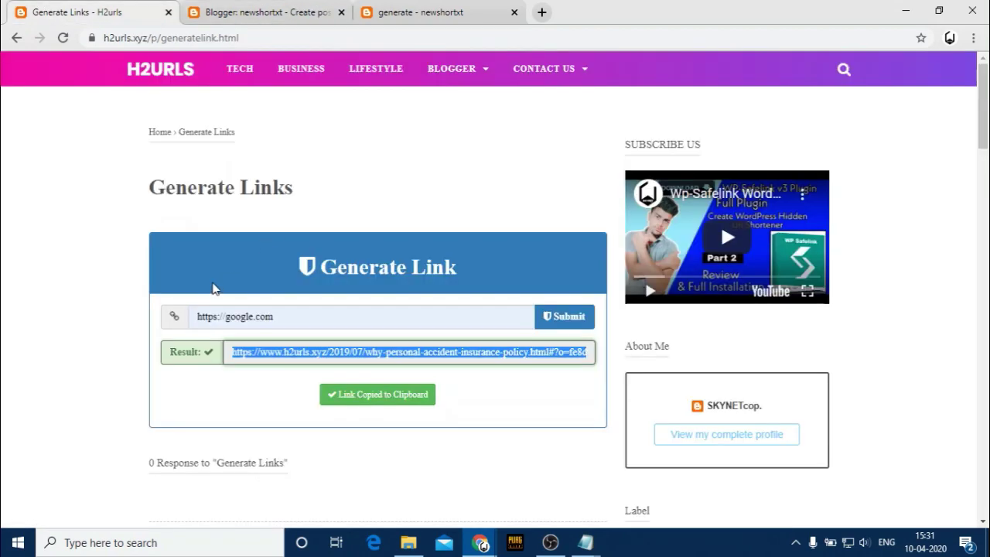
left_click(215, 288)
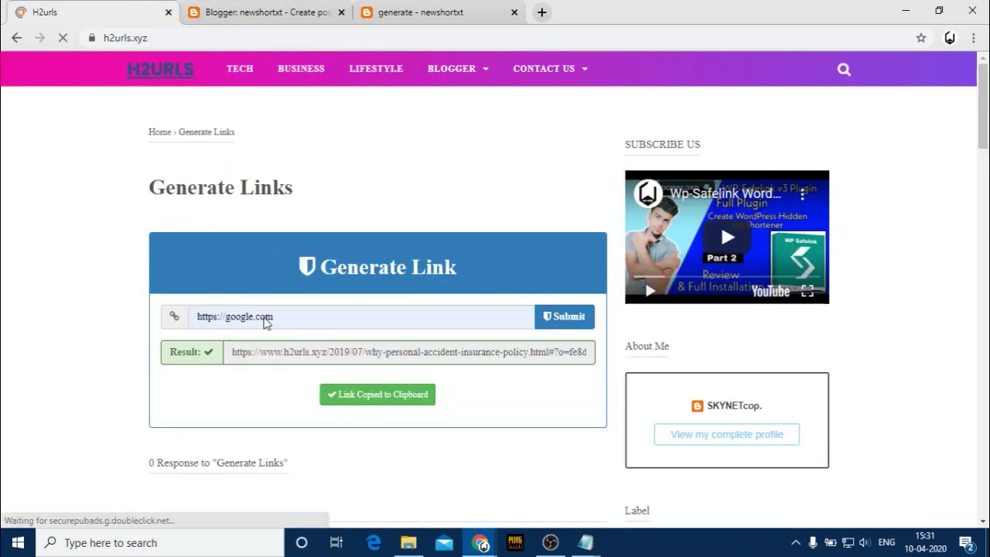
scroll(284, 324, "down", 10)
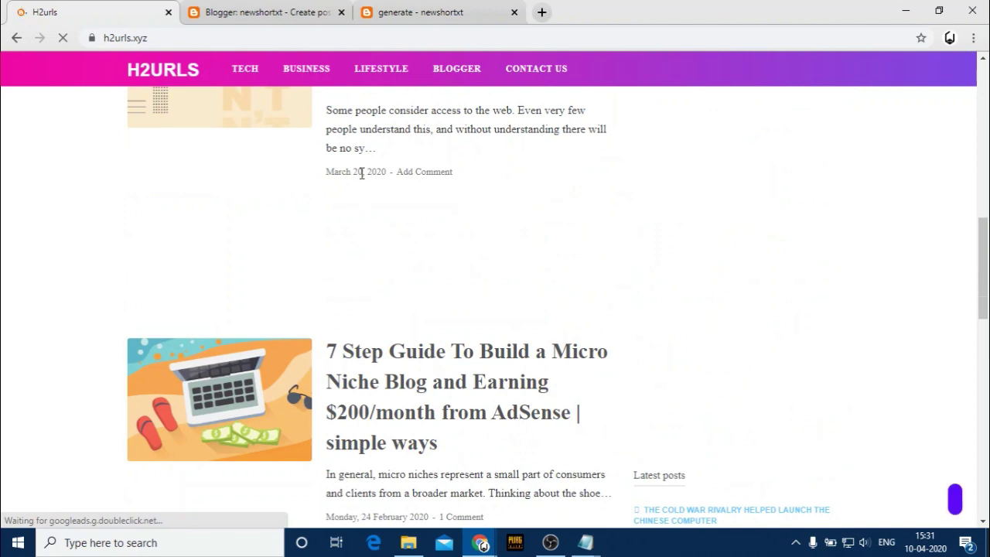
scroll(364, 324, "up", 4)
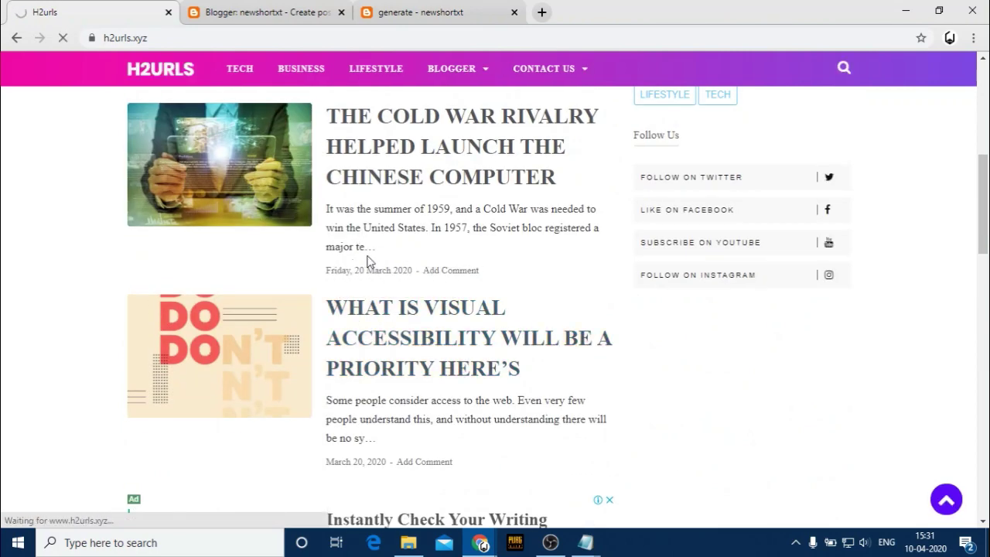
left_click(348, 308)
left_click_drag(323, 209, 127, 167)
right_click(171, 163)
left_click(185, 174)
Step: Switch the new post to Compose mode and paste the copied article title as the post title
left_click(417, 11)
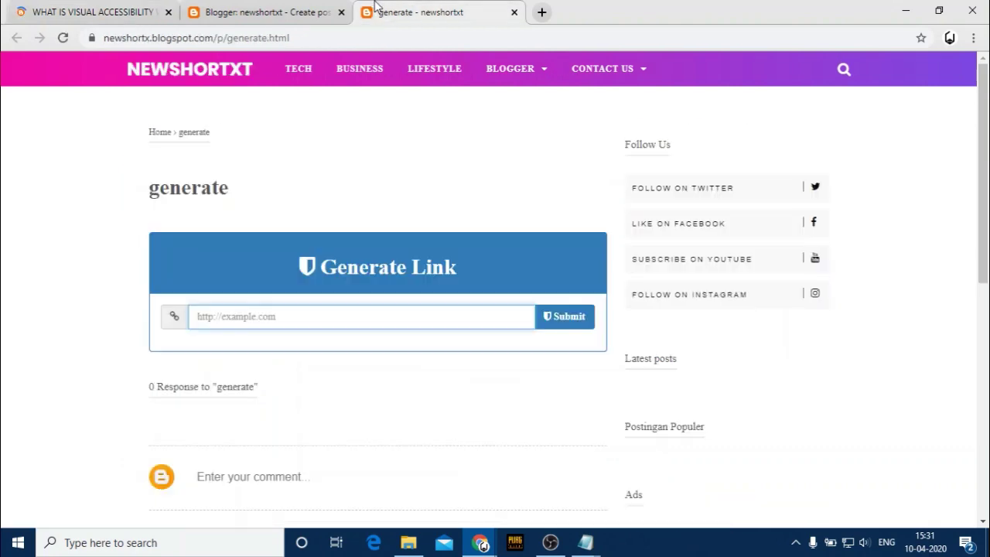
left_click(287, 11)
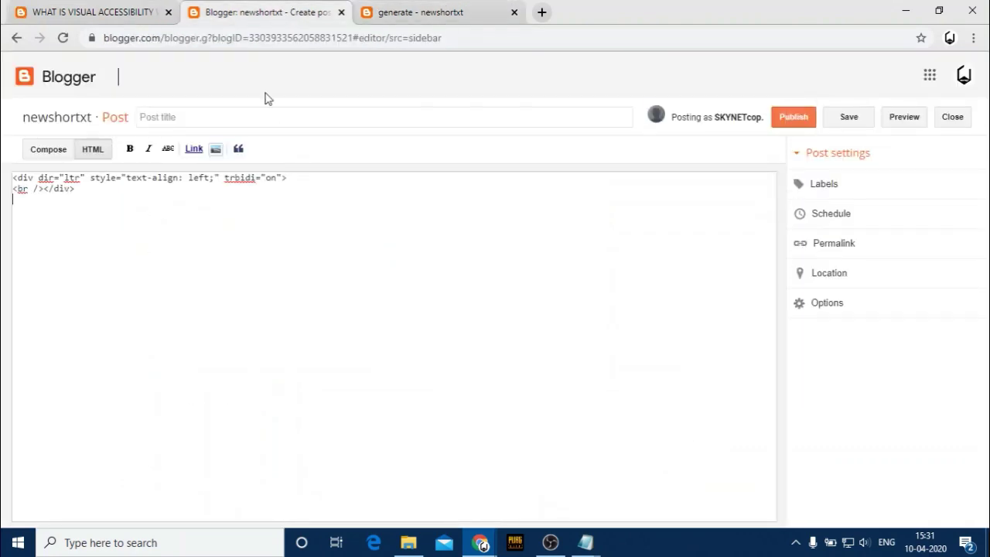
left_click(48, 149)
right_click(182, 199)
left_click(179, 117)
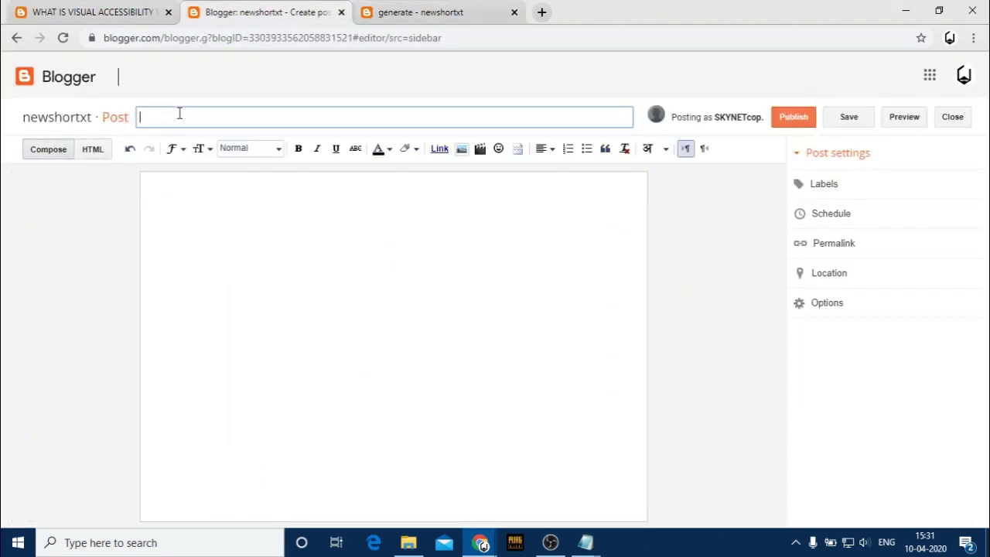
right_click(179, 116)
left_click(213, 227)
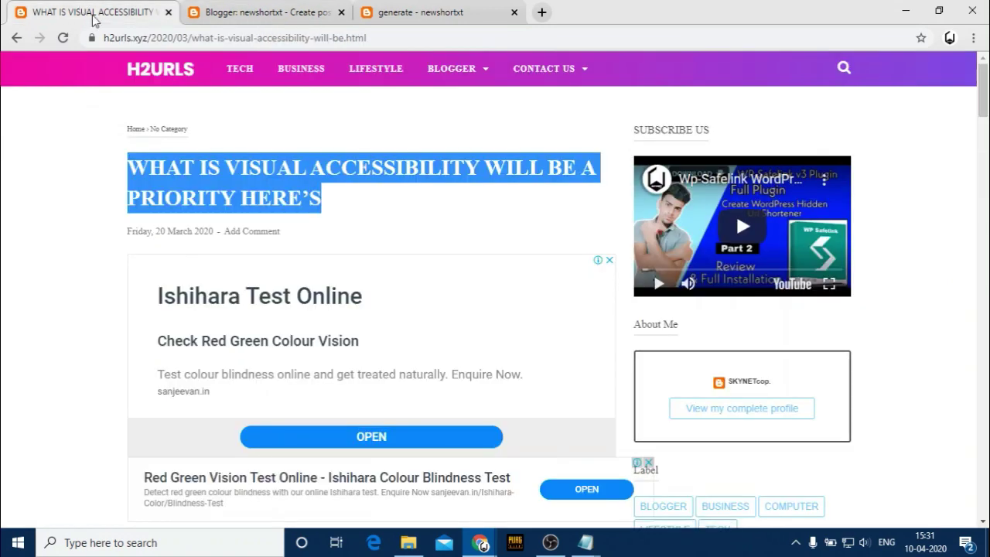
Step: Copy the article's text from the first paragraph through the "Adjust your mind" section into the post body
left_click(89, 11)
scroll(276, 341, "down", 5)
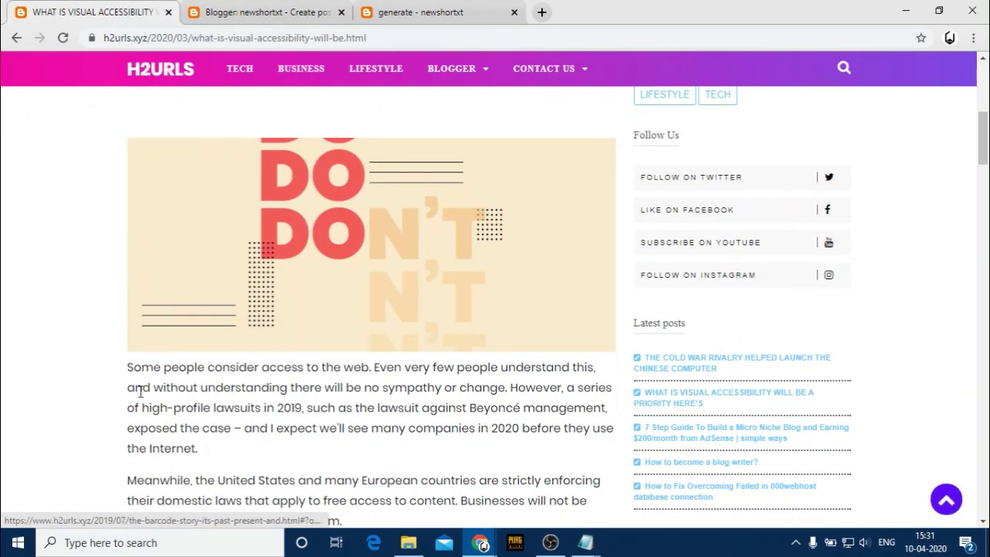
left_click_drag(127, 366, 323, 454)
scroll(332, 484, "down", 6)
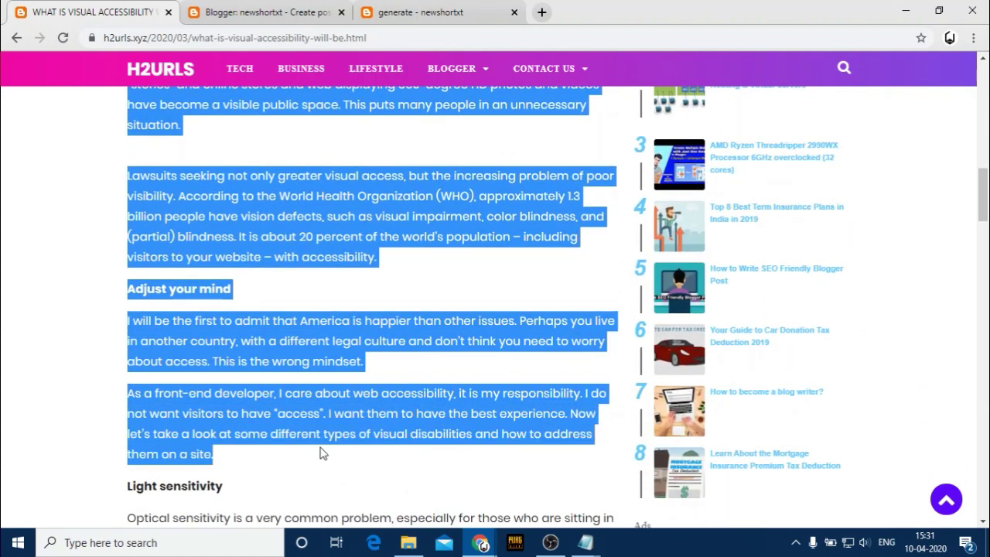
right_click(277, 431)
left_click(294, 436)
left_click(263, 12)
right_click(166, 223)
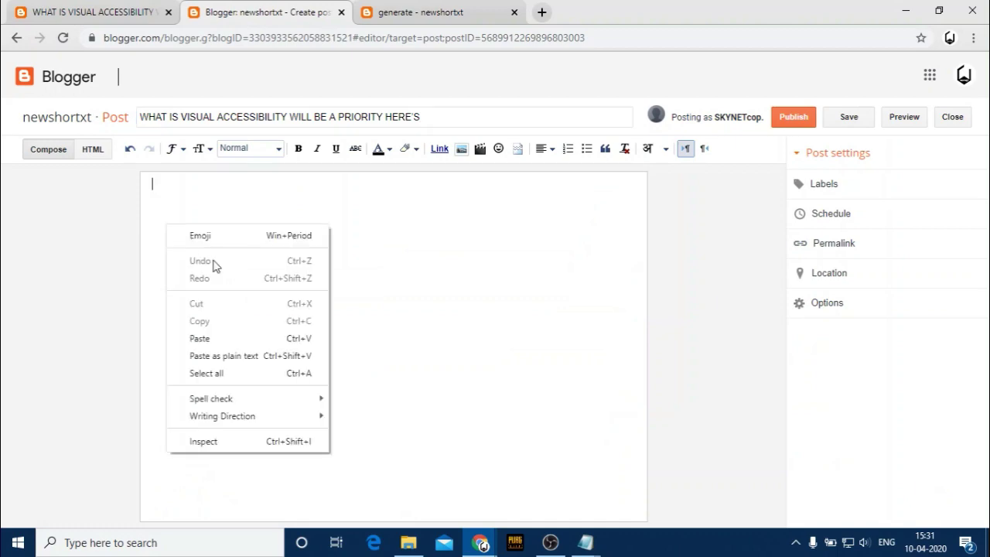
left_click(203, 338)
scroll(154, 190, "up", 2)
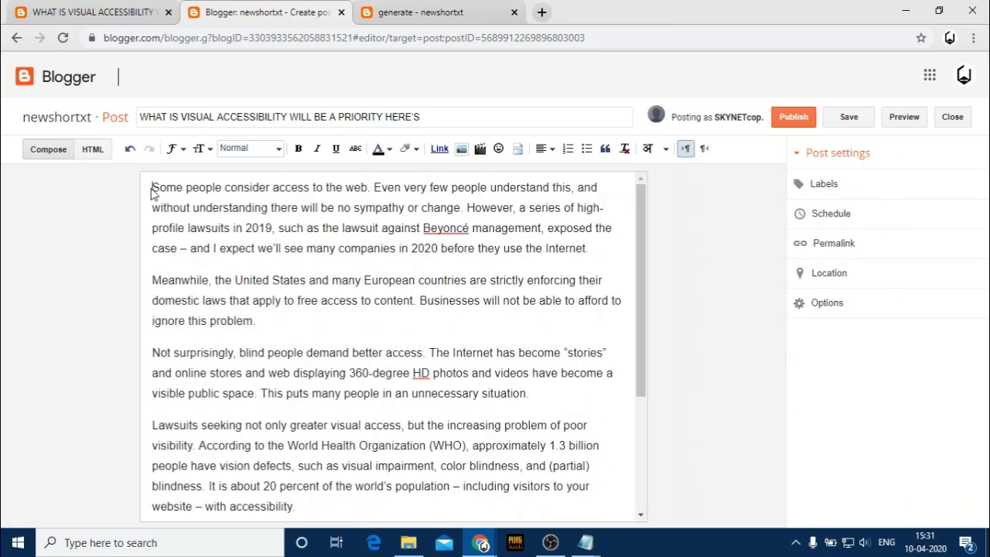
Step: Try to bring the article's image over into the post body, and return to the post editor
left_click(123, 12)
scroll(243, 240, "up", 7)
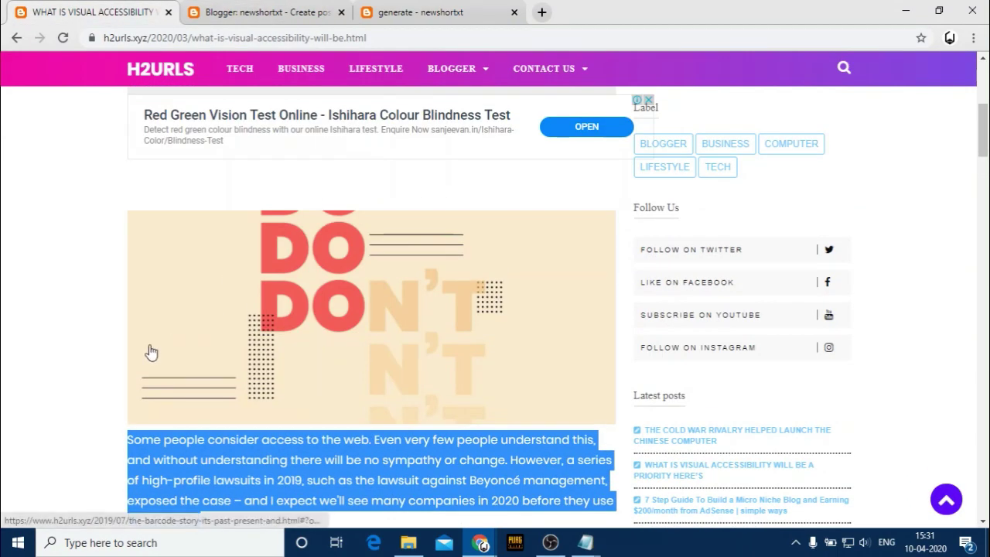
left_click(118, 350)
left_click_drag(224, 348, 153, 188)
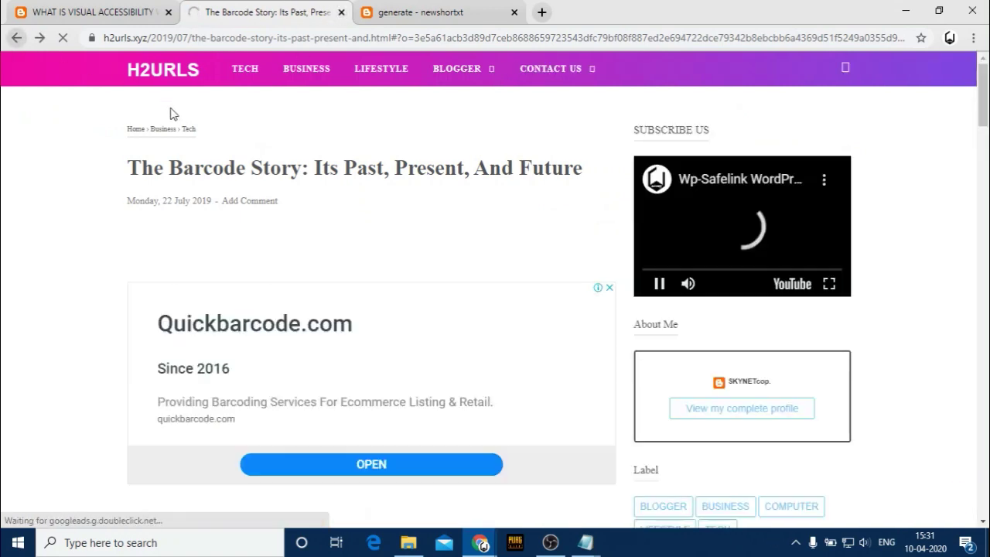
key("alt+Left")
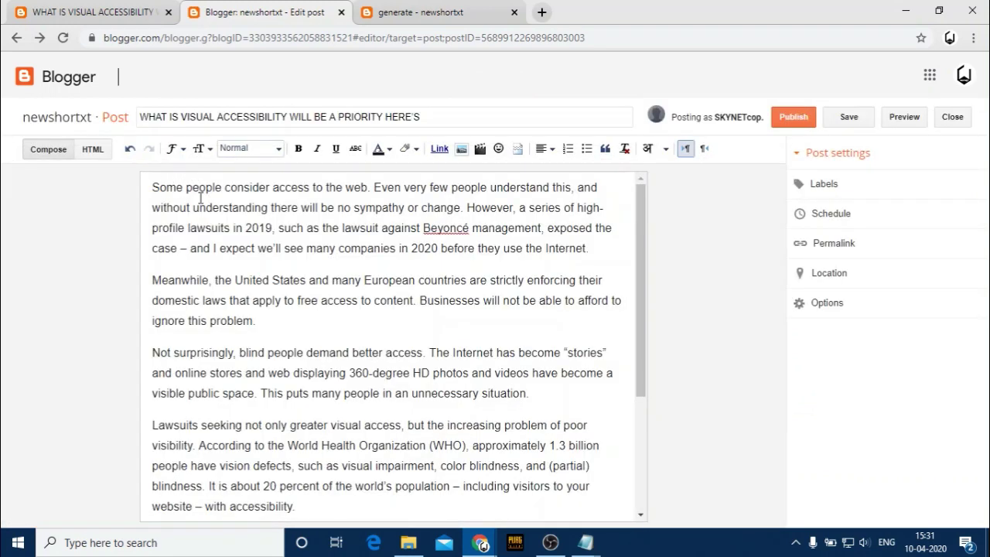
Step: Add two blank lines at the start of the post body and insert the article's image there, above the text
key("Return")
key("Return")
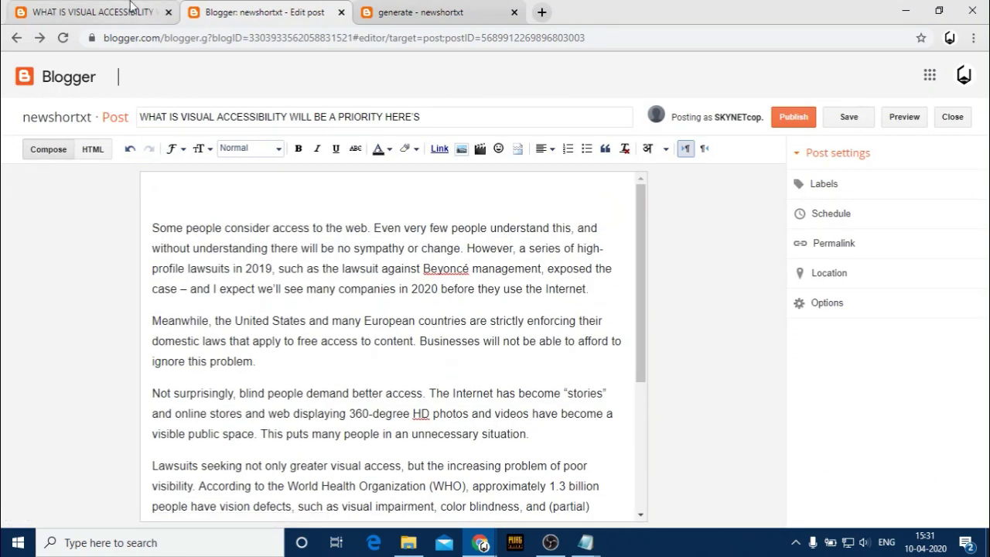
left_click(132, 7)
left_click_drag(282, 300, 197, 193)
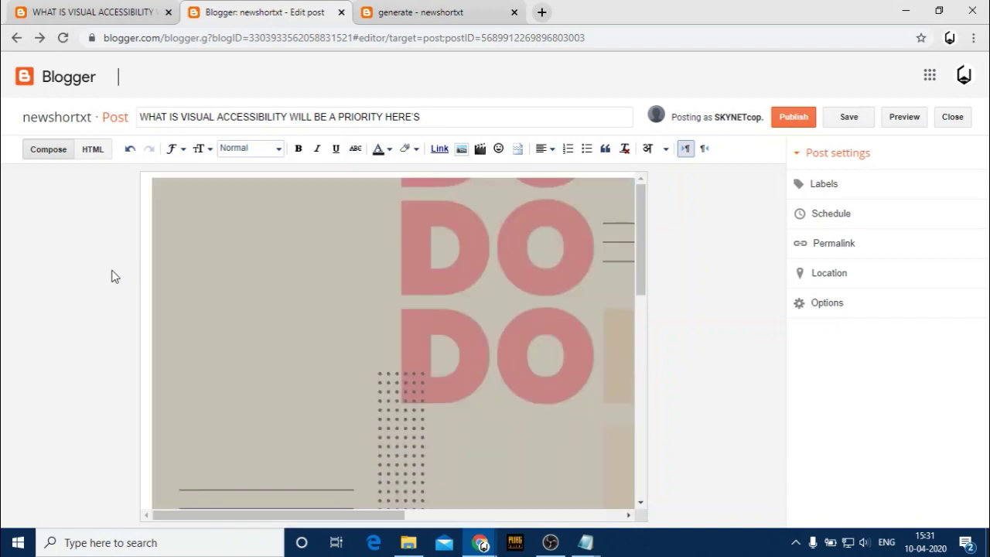
scroll(309, 316, "down", 5)
scroll(309, 316, "up", 2)
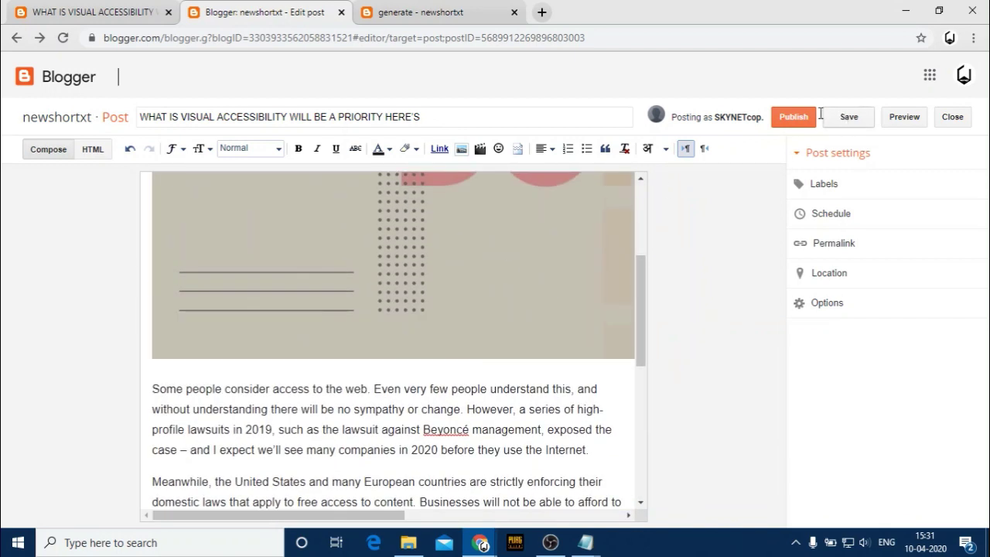